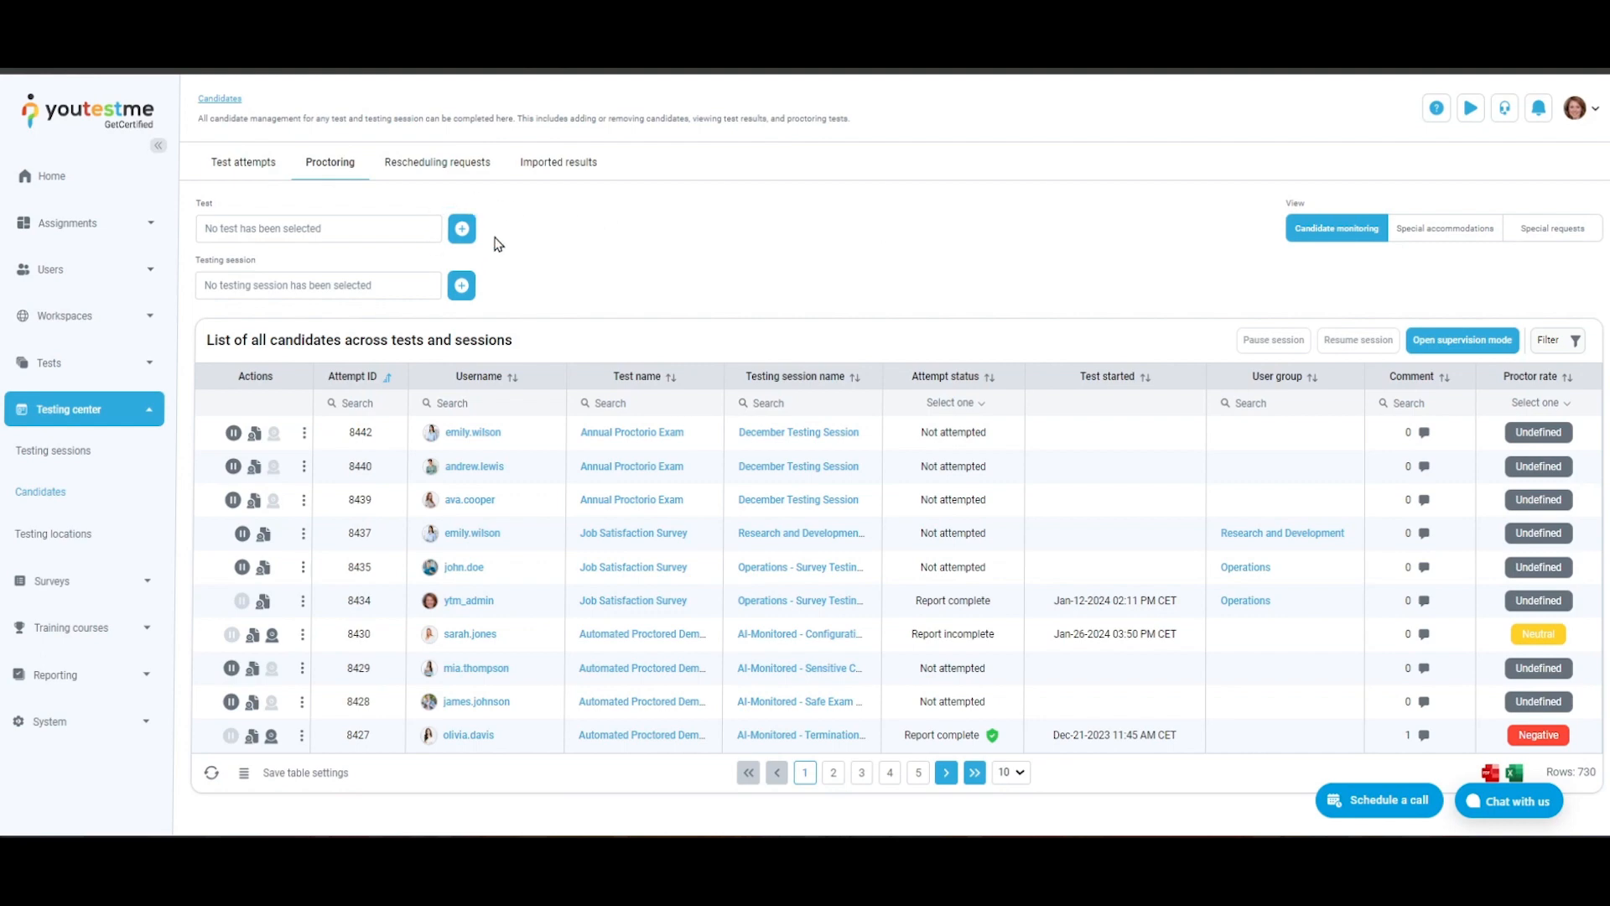
- Show only the candidates for the "Next Generation NCLEX exam" test, and clear that test selection
{"action": "left_click", "coordinate": [462, 229]}
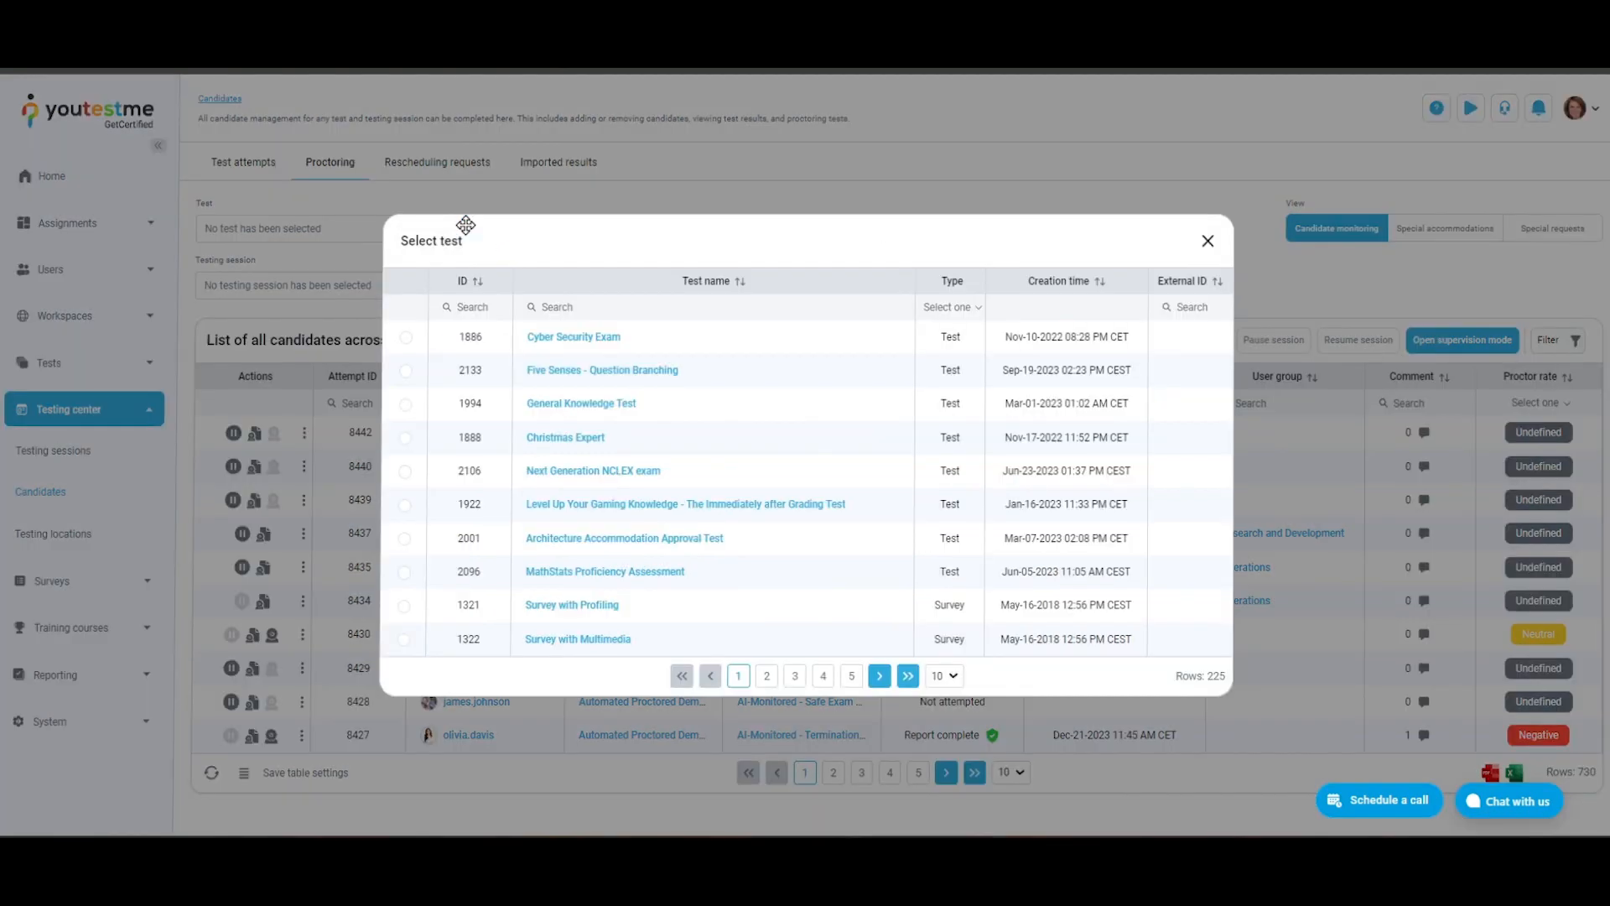
{"action": "left_click", "coordinate": [406, 471]}
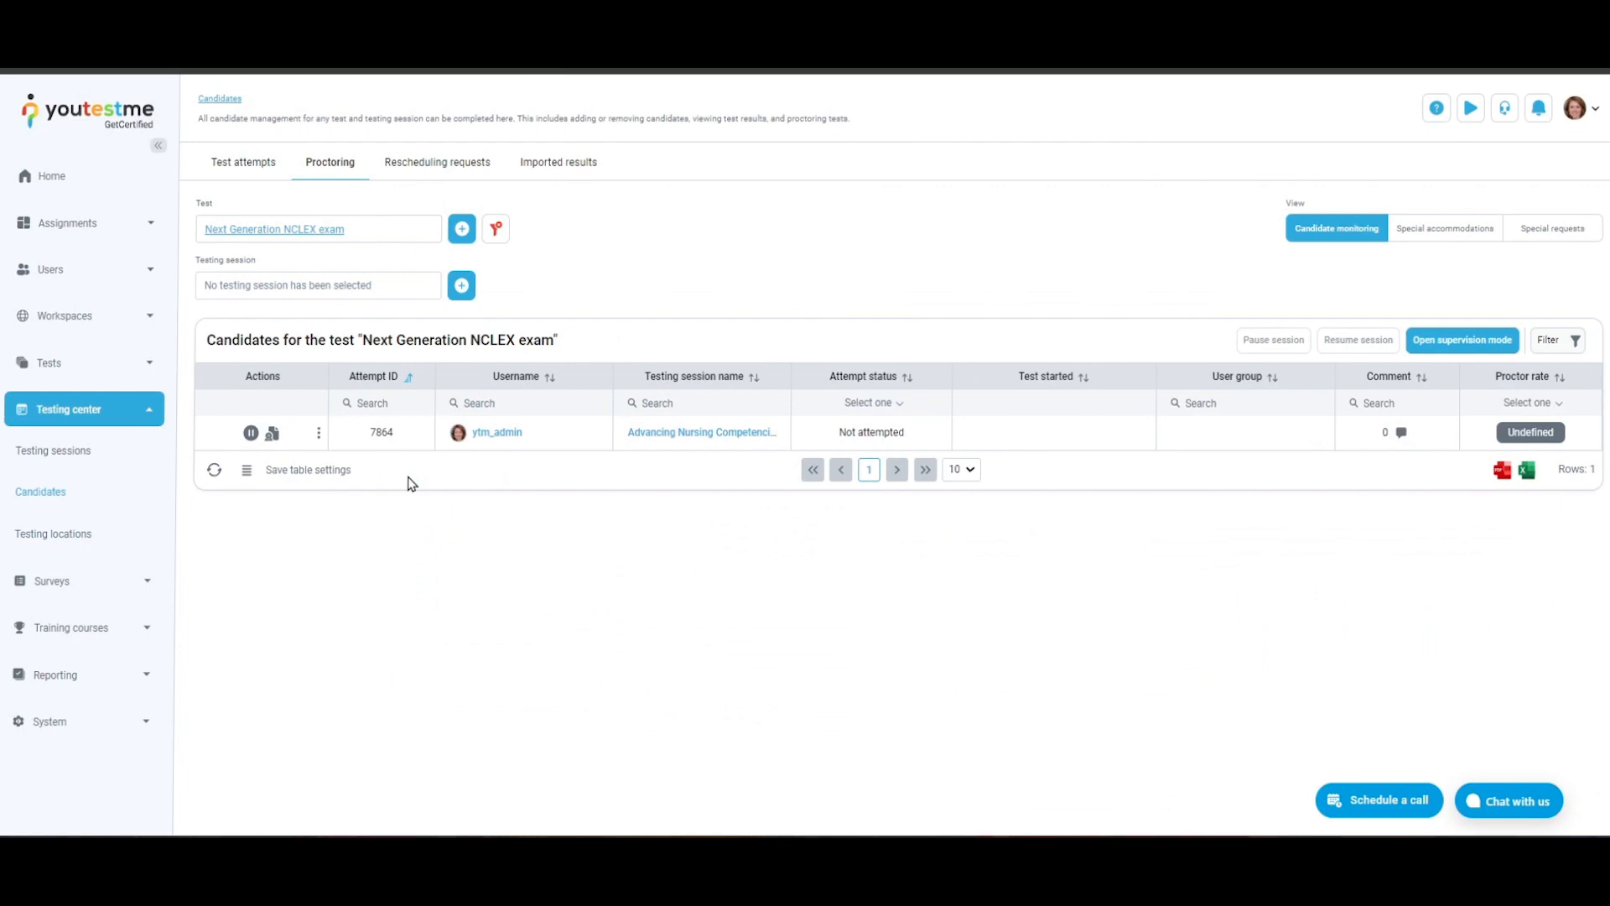
{"action": "left_click", "coordinate": [495, 230]}
- Show only the candidates in the "Aircraft Maintenance Technician- Training Session" testing session, and clear that session selection
{"action": "left_click", "coordinate": [461, 285]}
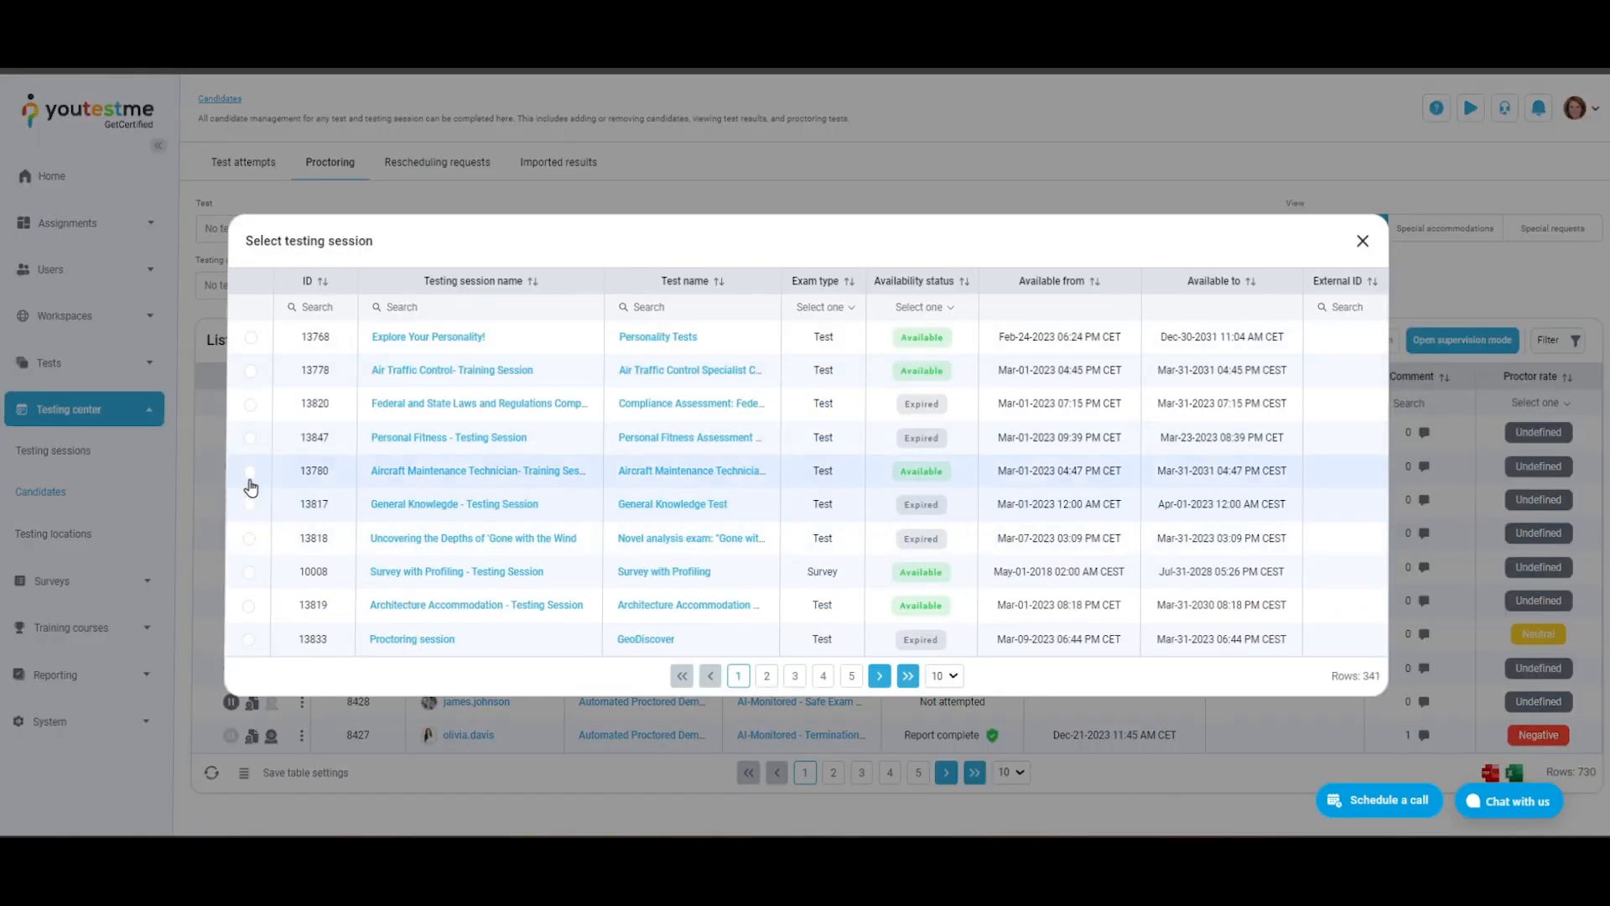
{"action": "left_click", "coordinate": [250, 472]}
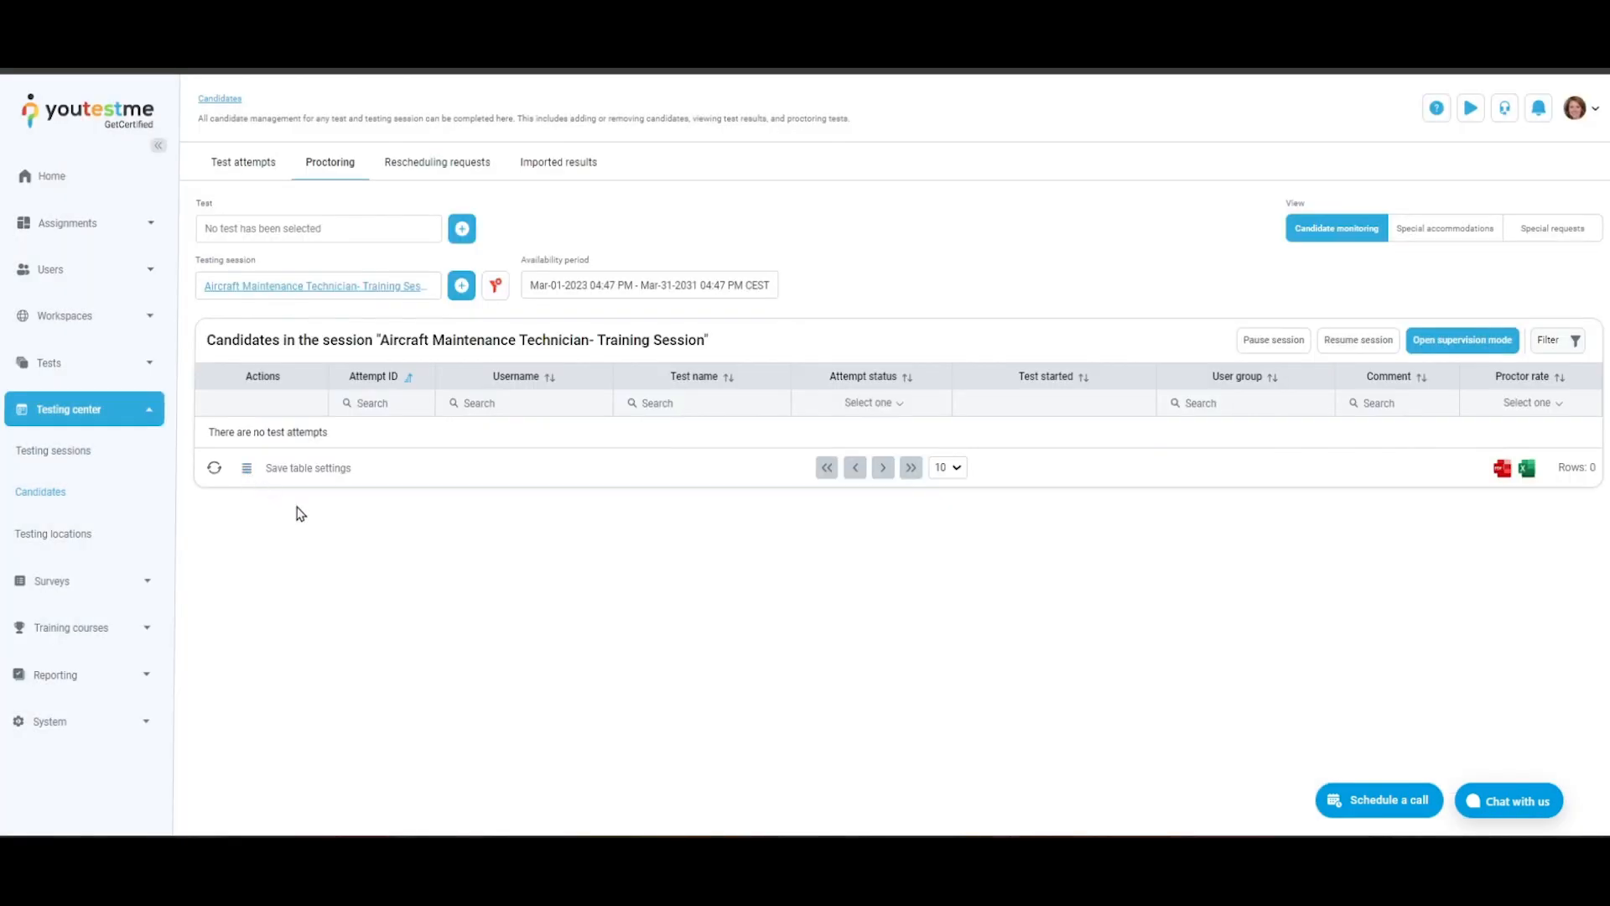
{"action": "left_click", "coordinate": [496, 285]}
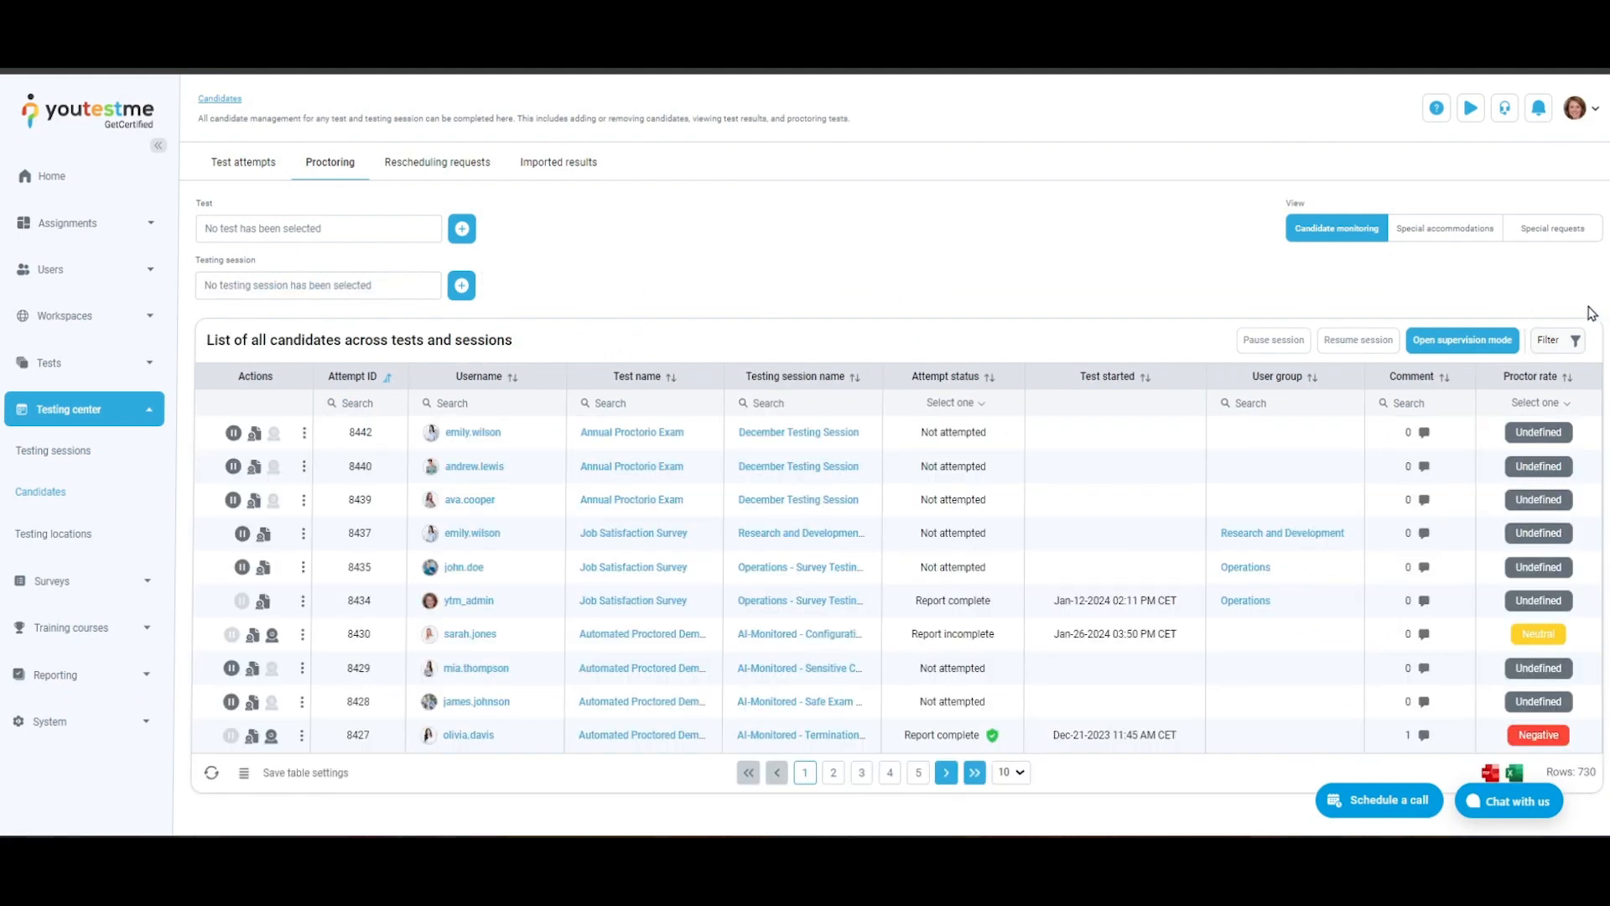
- Set the candidate filter to attempt start date 2/9/2024 with suspended attempts and inactive users shown, and clear the filters
{"action": "left_click", "coordinate": [1560, 341]}
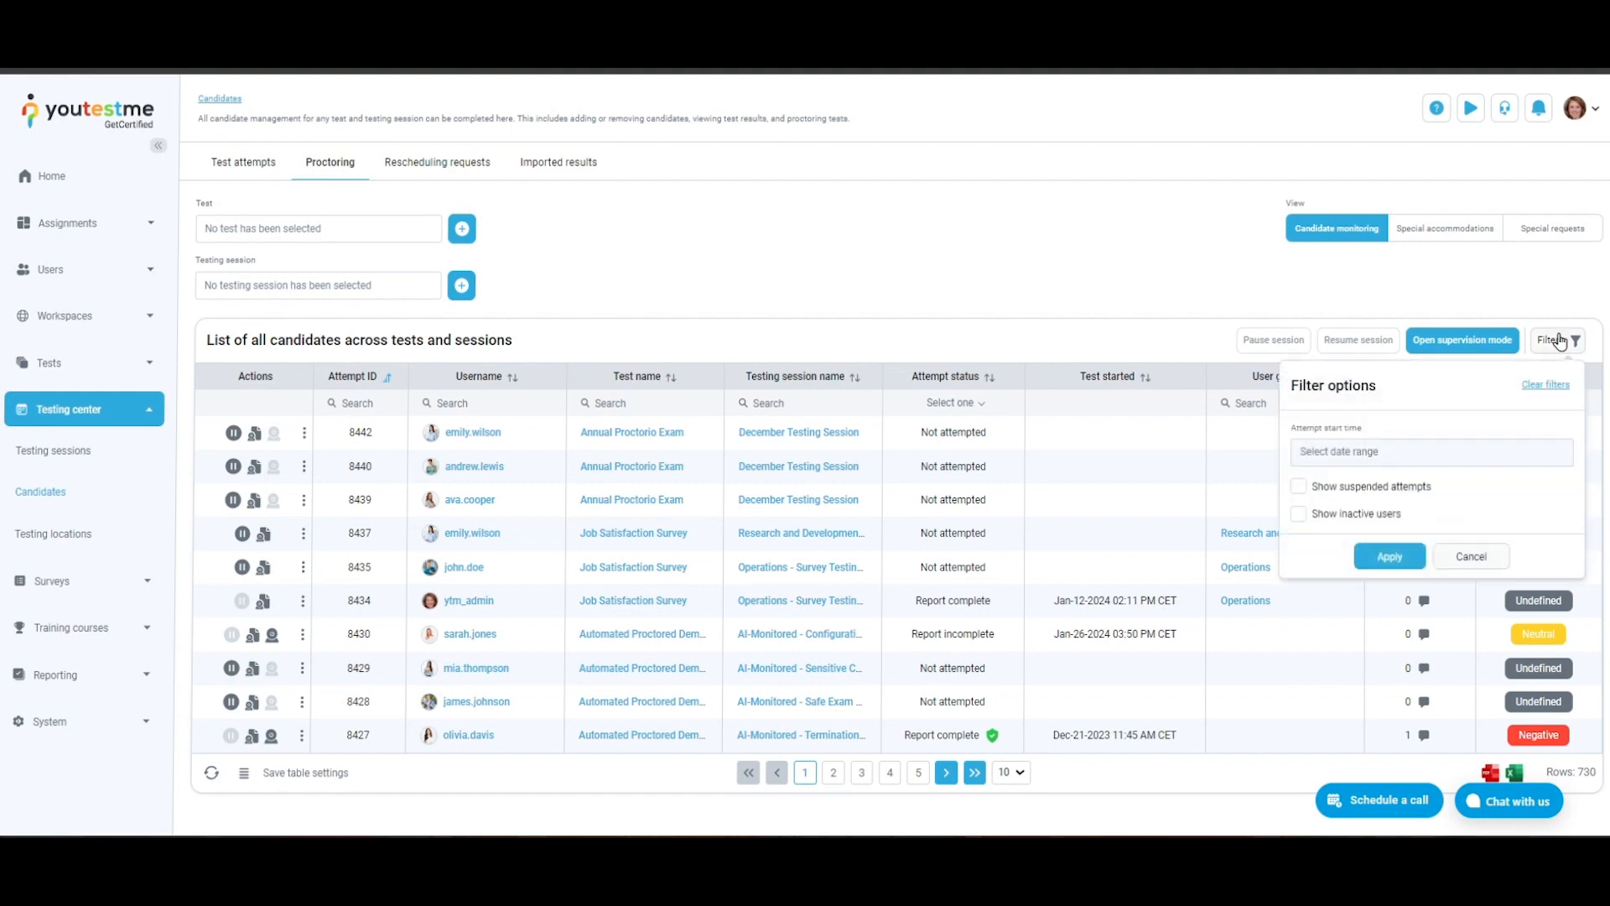
{"action": "left_click", "coordinate": [1426, 444]}
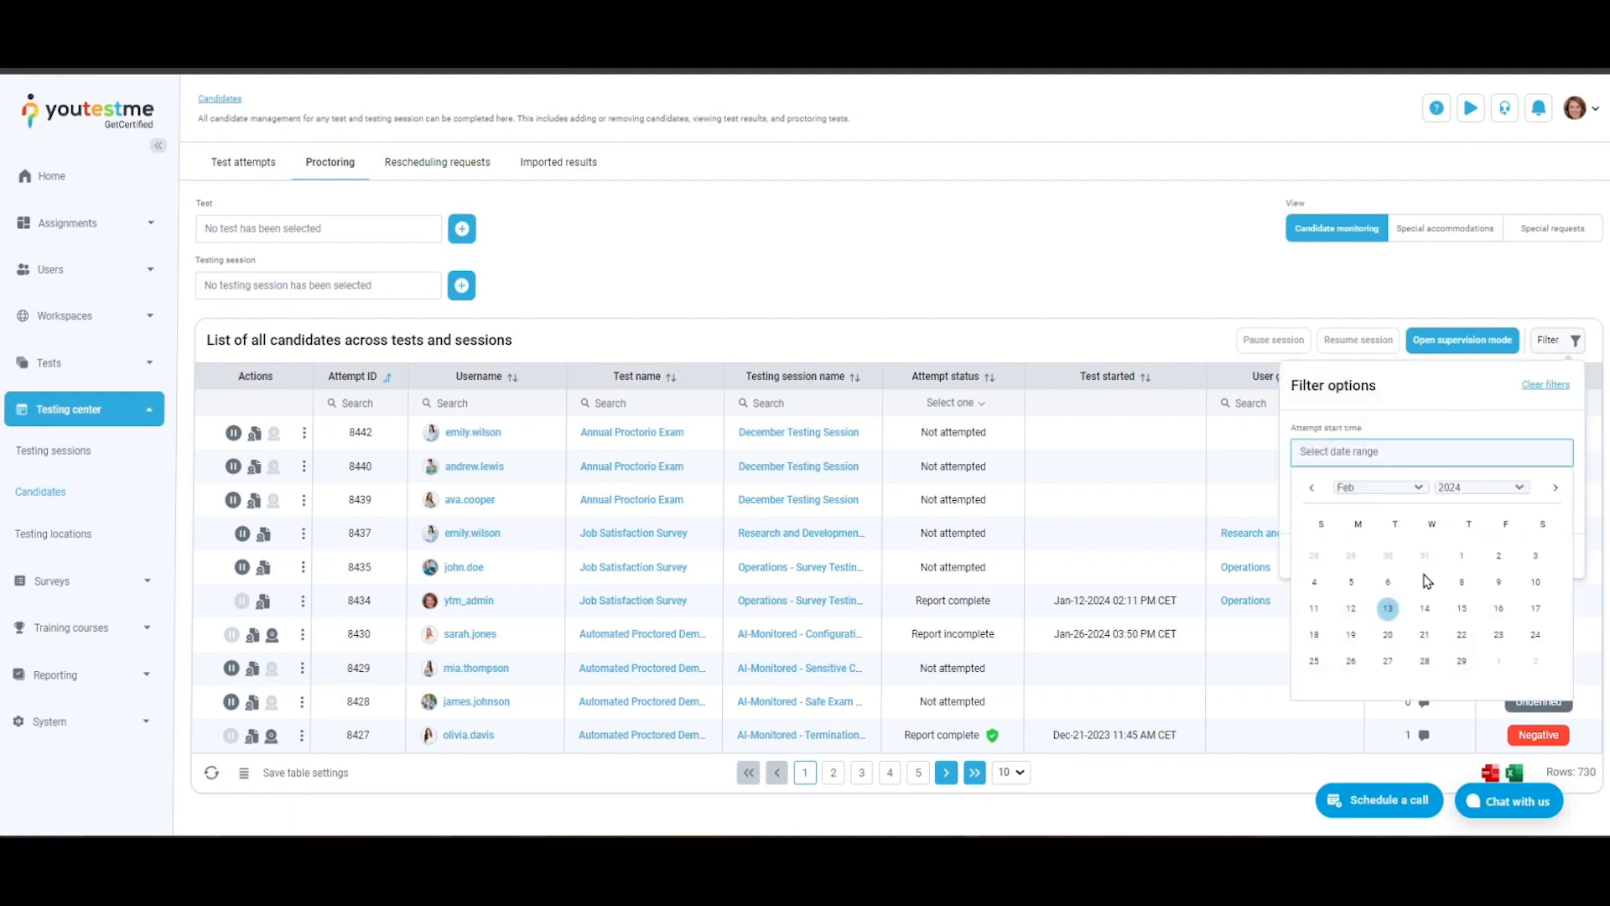
{"action": "left_click", "coordinate": [1499, 582]}
{"action": "left_click", "coordinate": [1451, 409]}
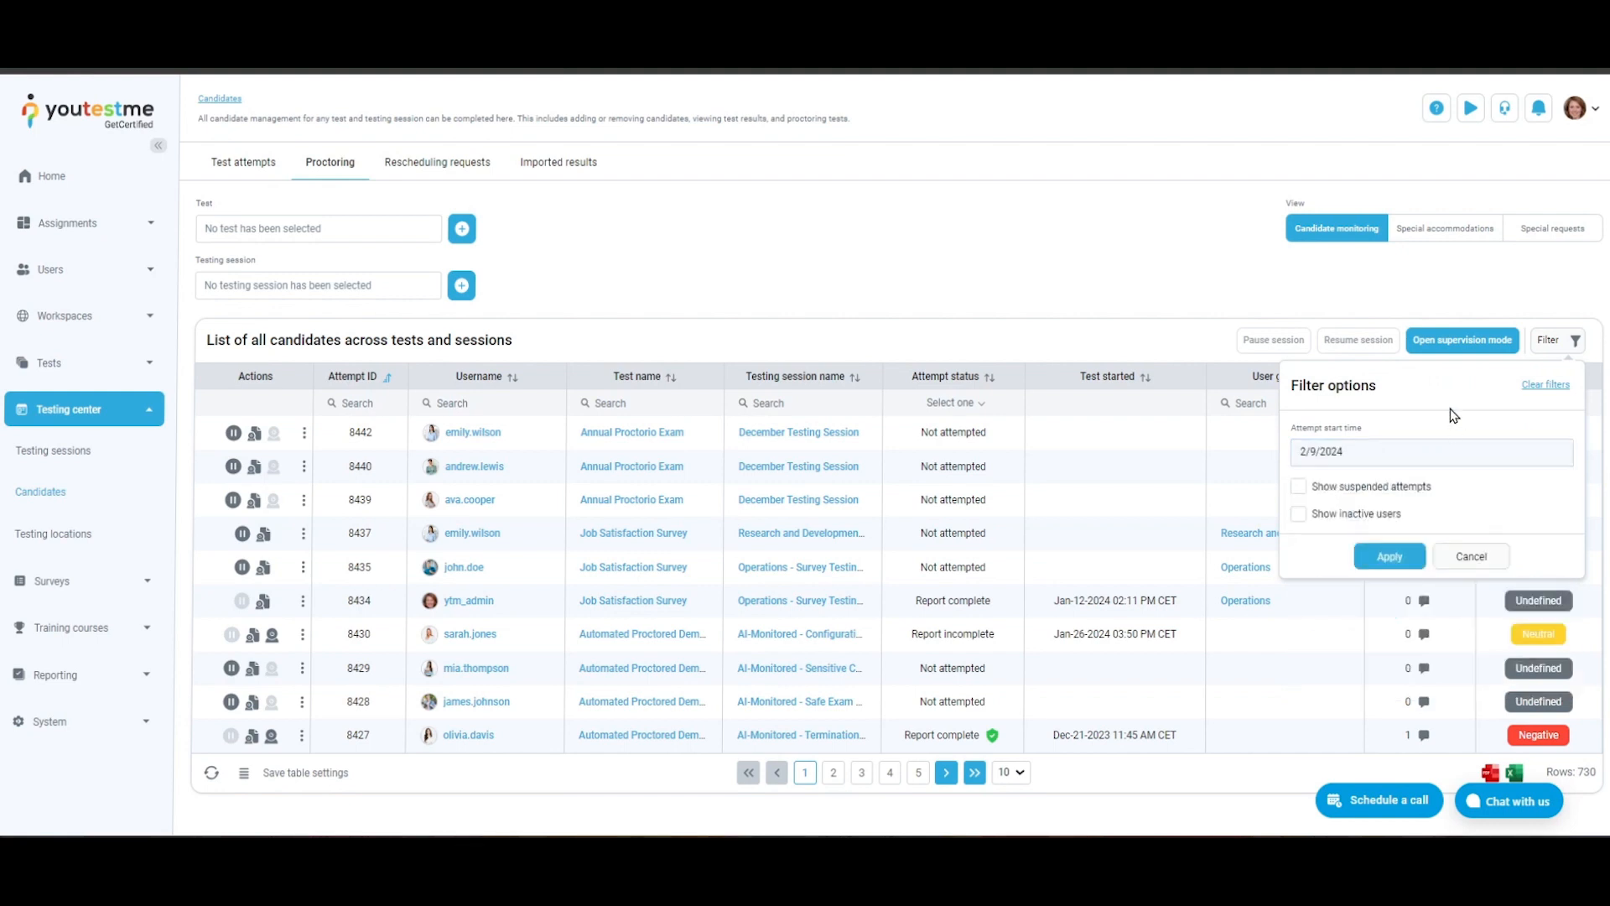
{"action": "left_click", "coordinate": [1299, 487]}
{"action": "left_click", "coordinate": [1299, 515]}
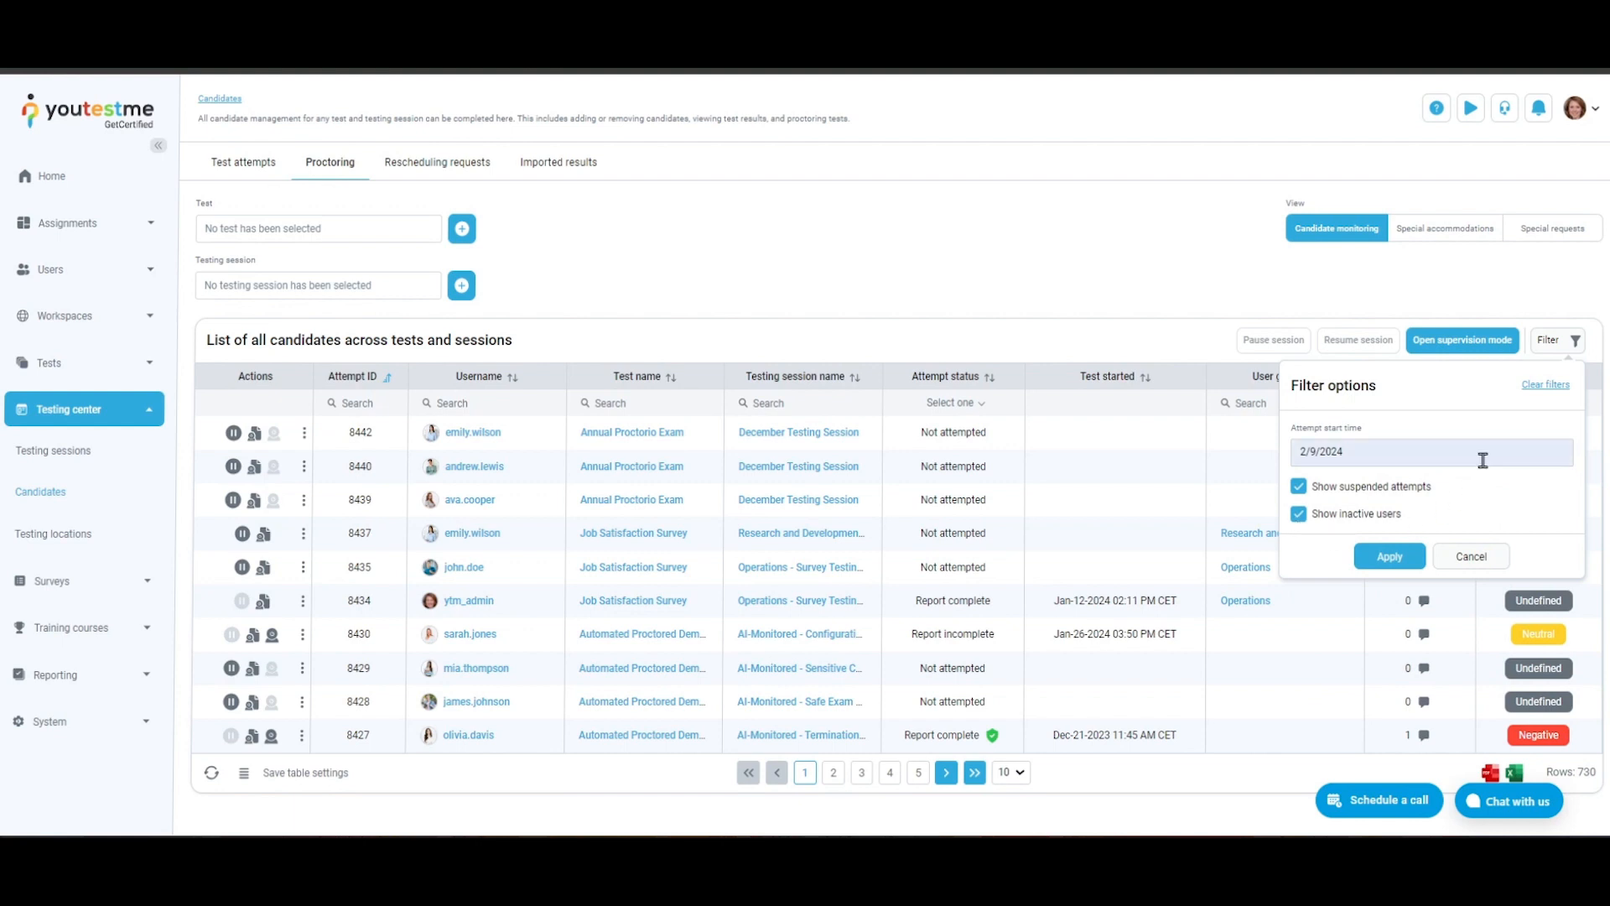
{"action": "left_click", "coordinate": [1546, 385]}
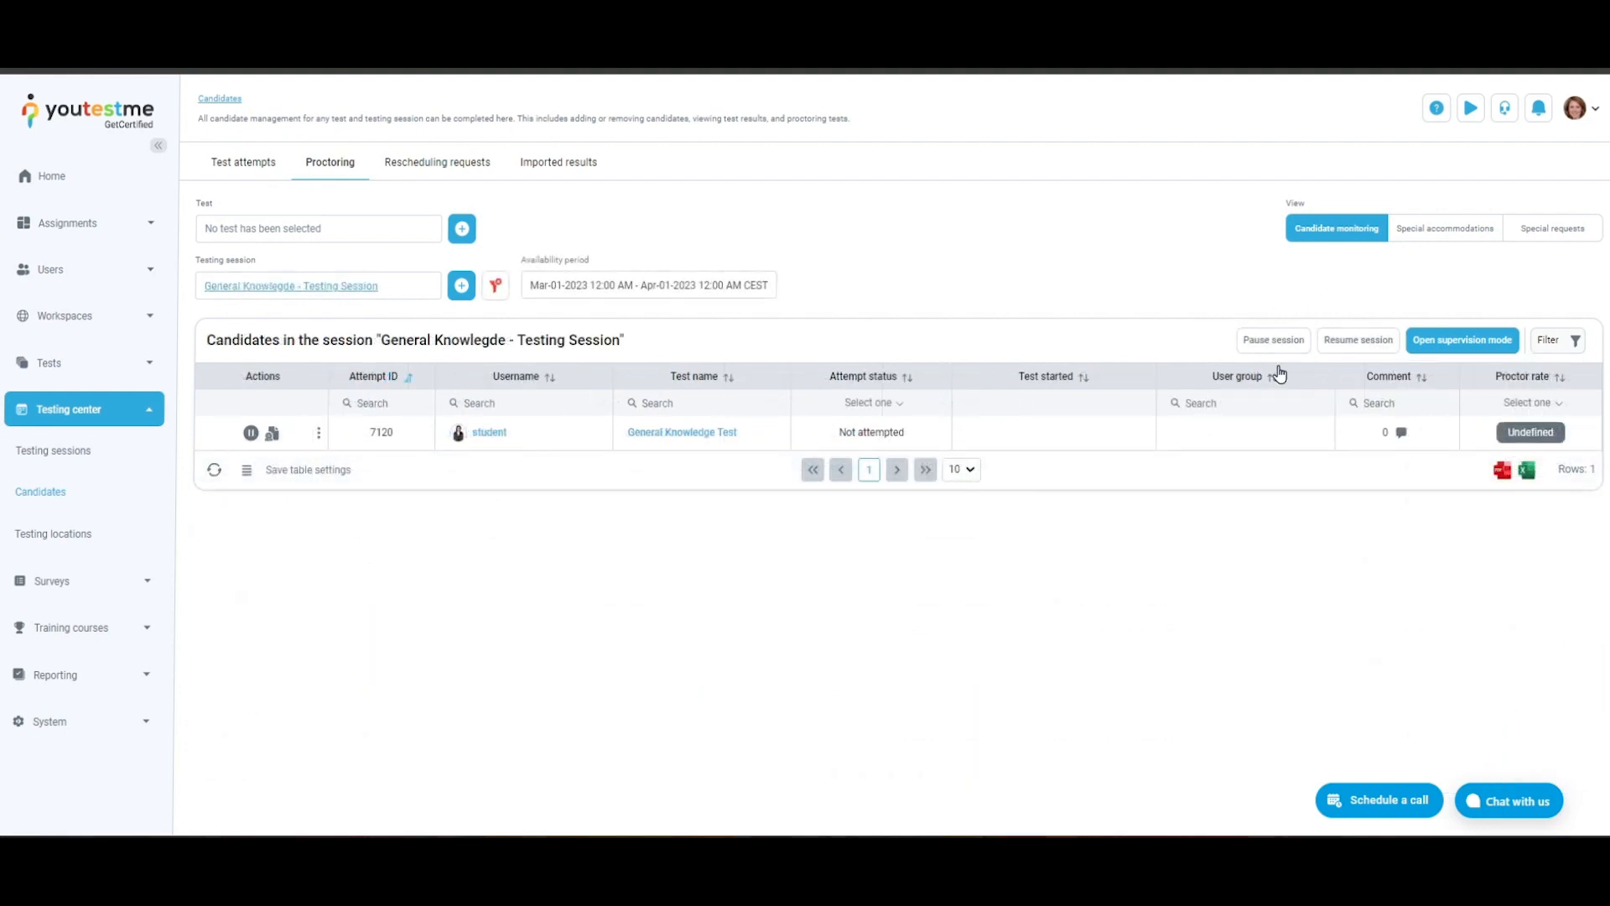
- Pause the testing session with the message "Please be patient while the proctor reviews the student ID and environment. The test will begin 30 minutes later at most."
{"action": "left_click", "coordinate": [1250, 345]}
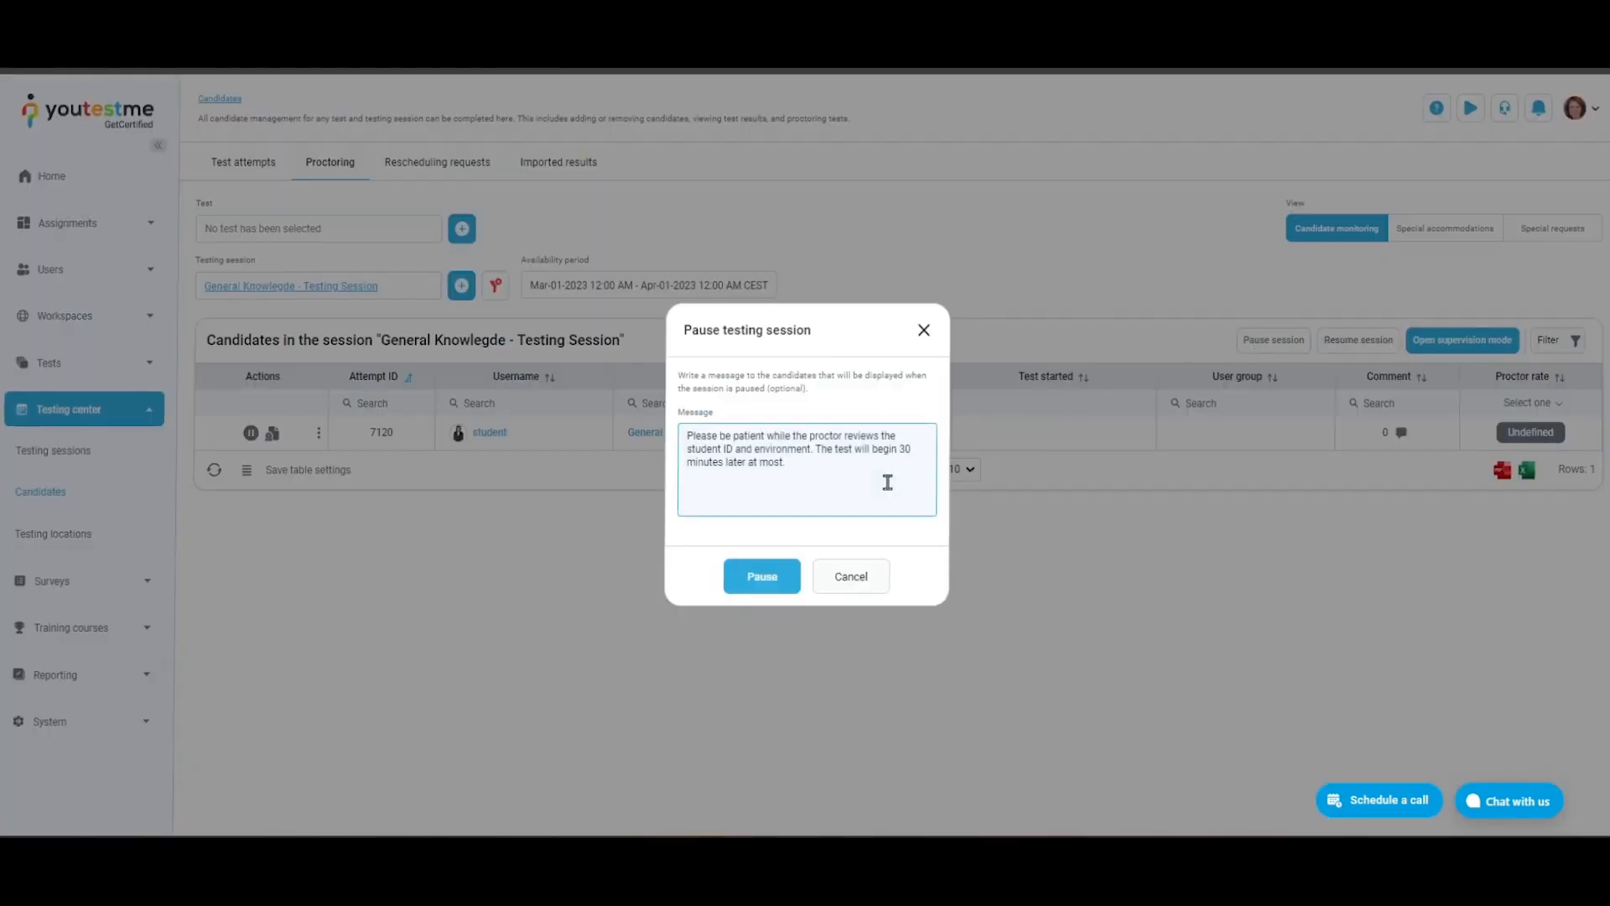
{"action": "left_click", "coordinate": [779, 576]}
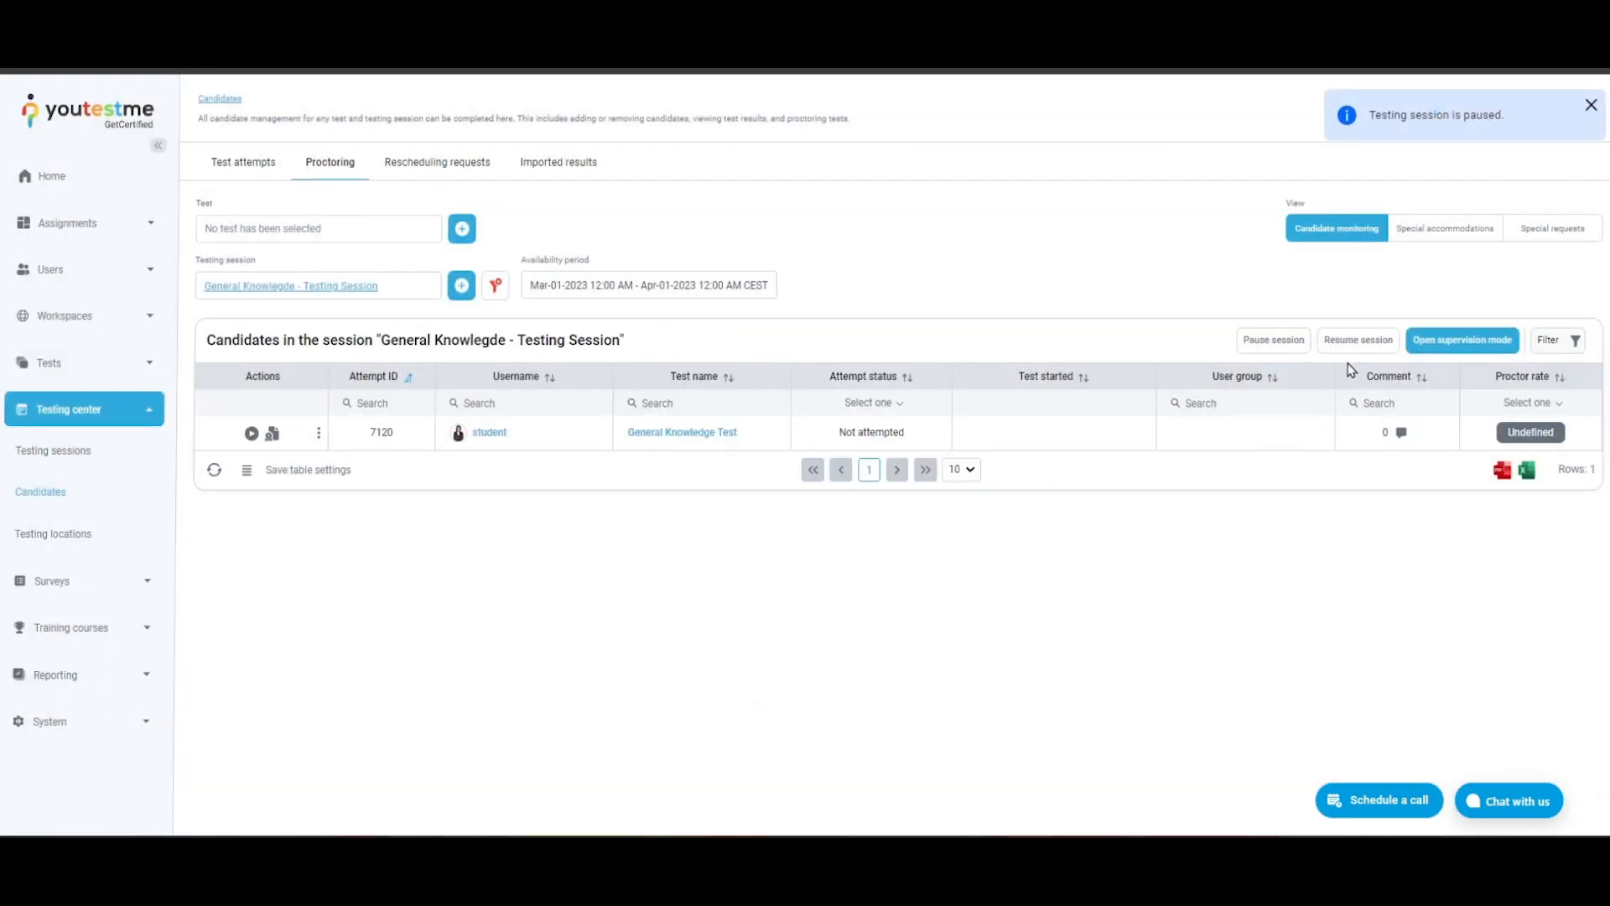
- Resume the paused "General Knowlegde - Testing Session" and open supervision mode
{"action": "left_click", "coordinate": [1385, 348]}
{"action": "left_click", "coordinate": [766, 537]}
{"action": "left_click", "coordinate": [1461, 340]}
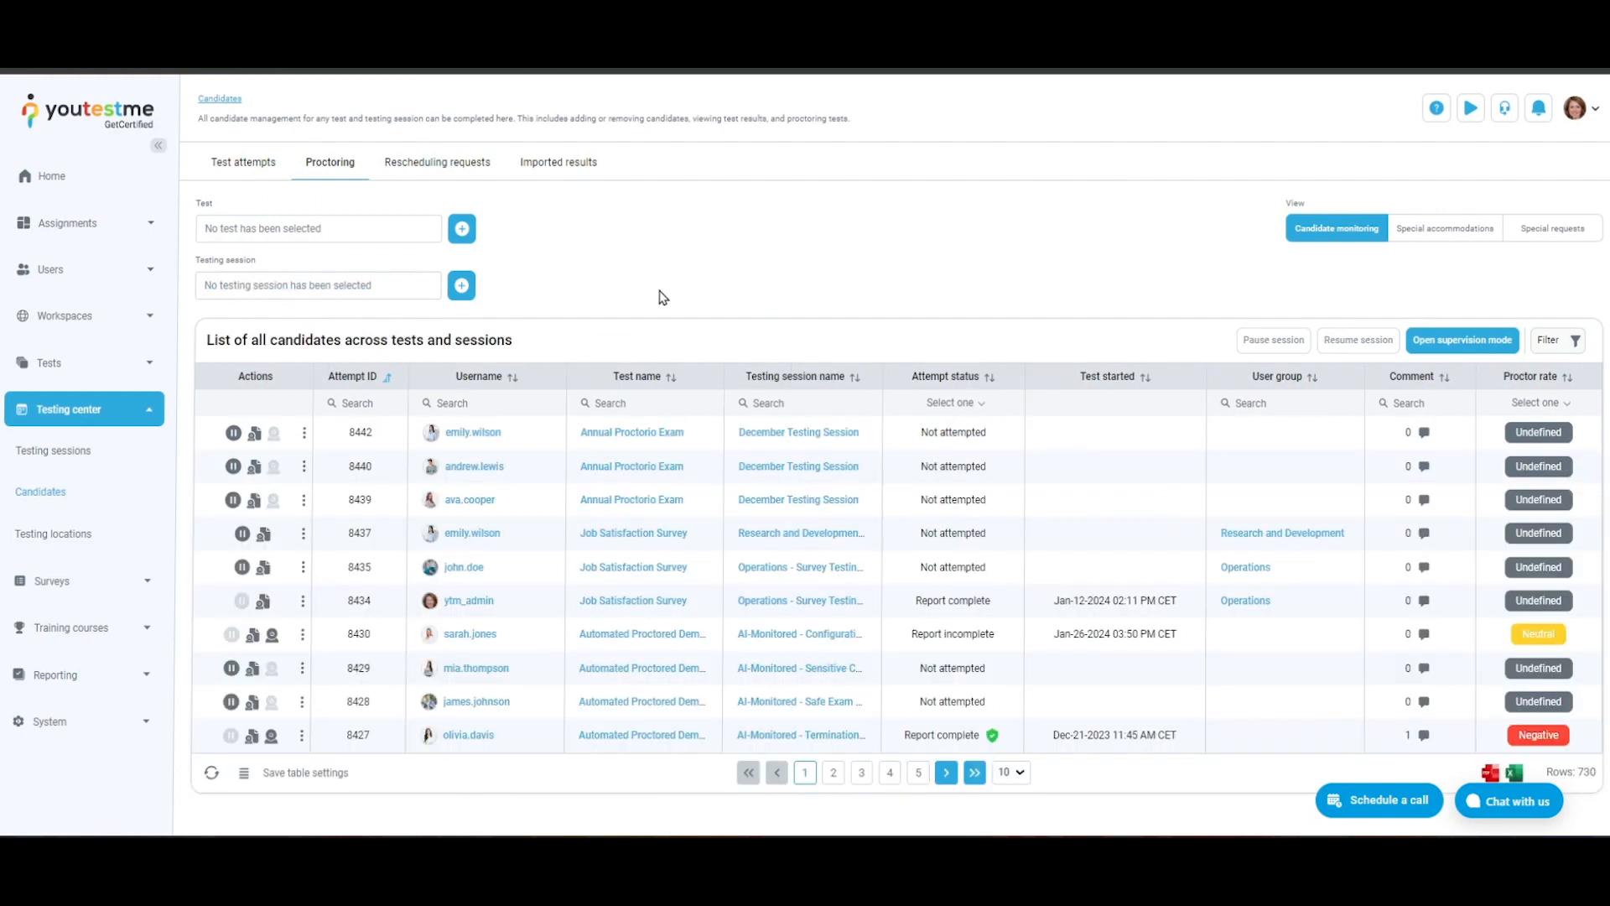
- Pause the first listed candidate's Annual Proctorio Exam attempt with the message "Proctor paused the test." and resume it
{"action": "left_click", "coordinate": [234, 434]}
{"action": "left_click", "coordinate": [895, 453]}
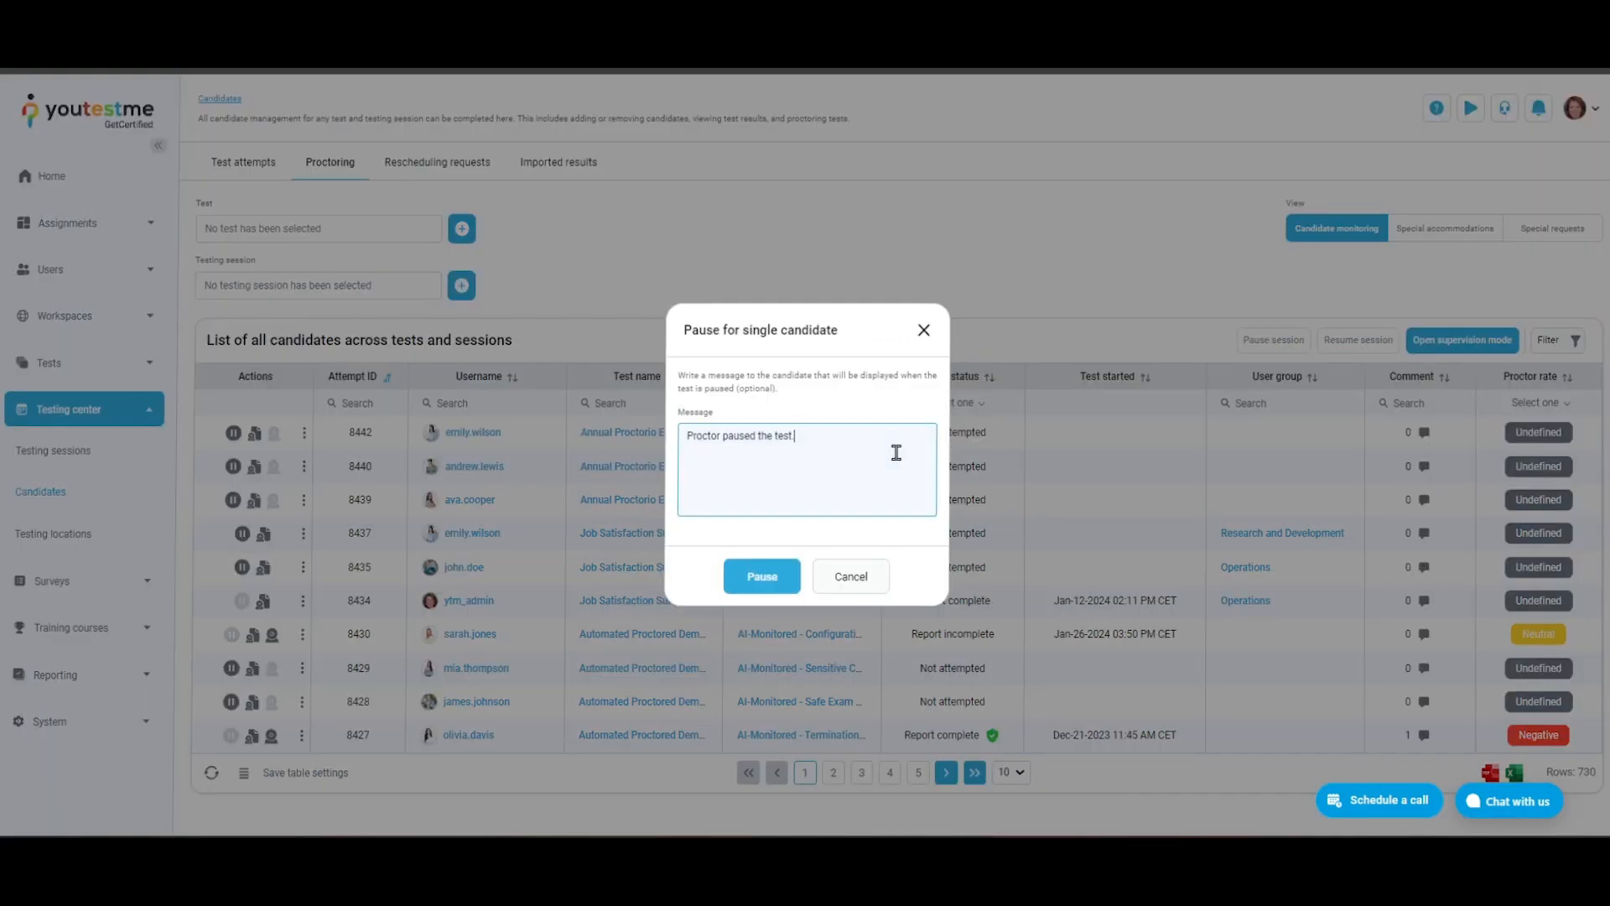
{"action": "left_click", "coordinate": [783, 579]}
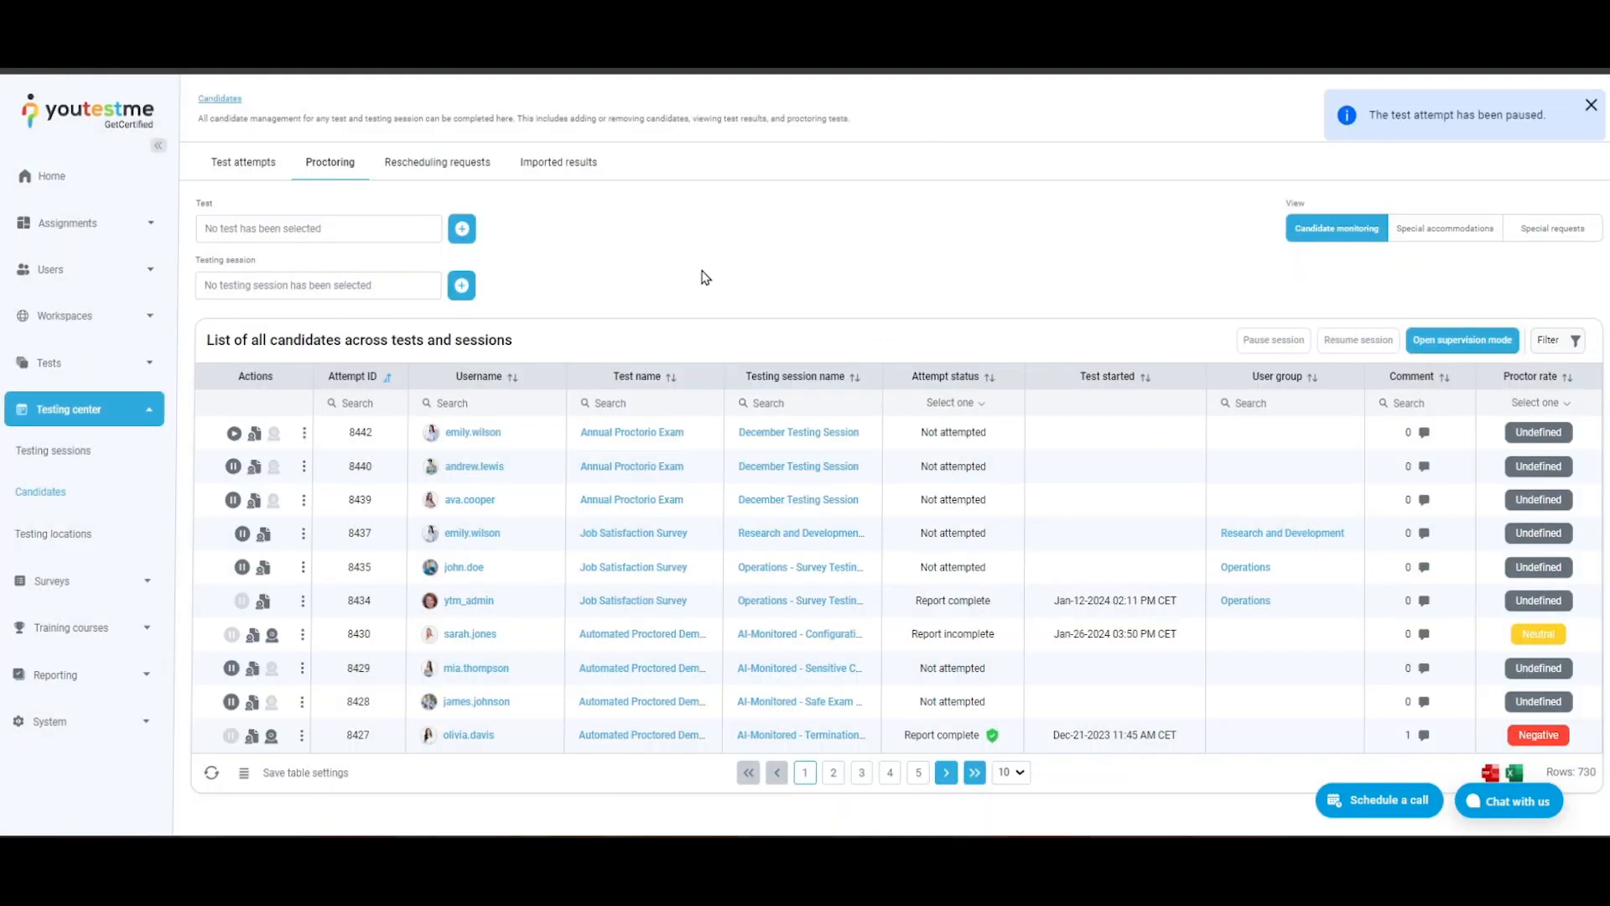
{"action": "left_click", "coordinate": [234, 433]}
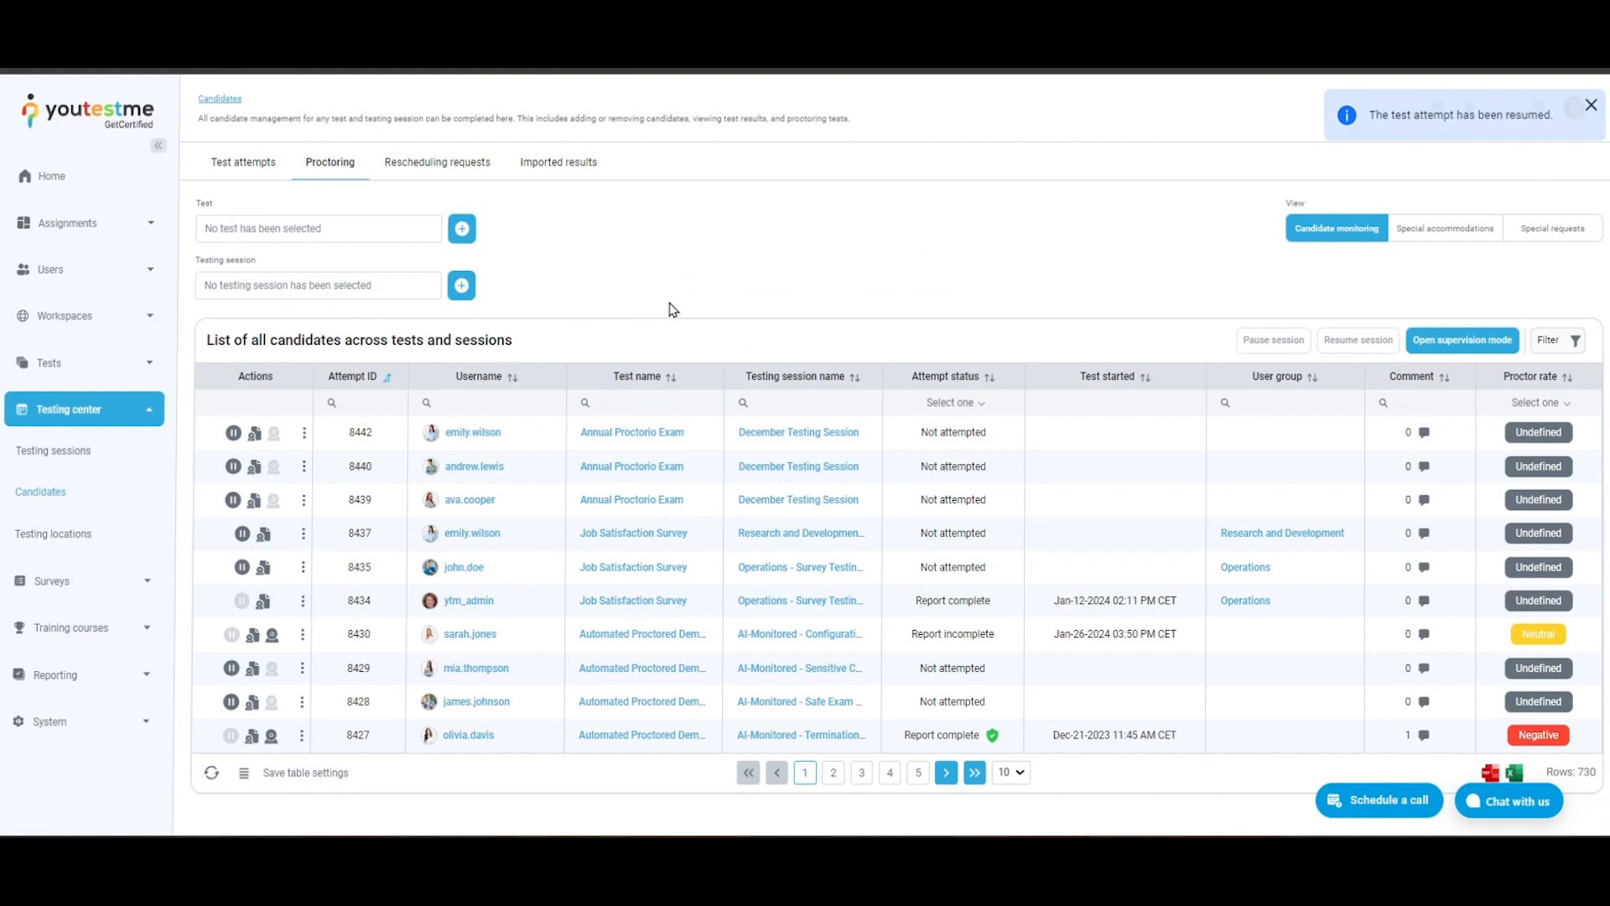
- Try a proctoring report for the first candidate, rated Neutral with the comment "There is not clear signs of cheating but we must review this more."
{"action": "left_click", "coordinate": [254, 433]}
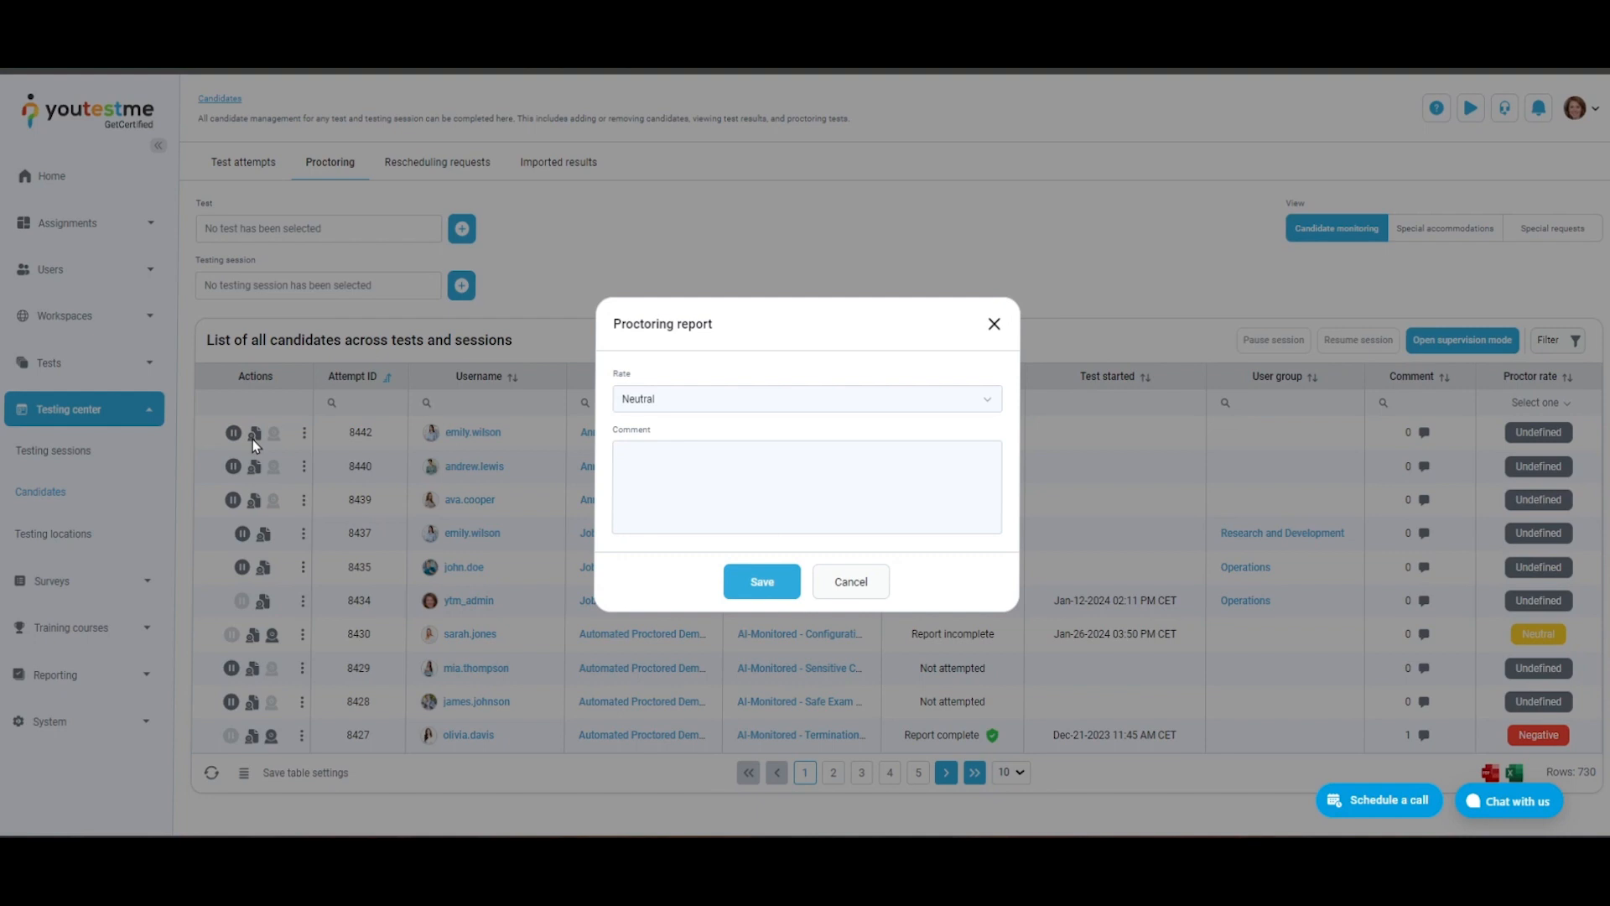
{"action": "left_click", "coordinate": [891, 403]}
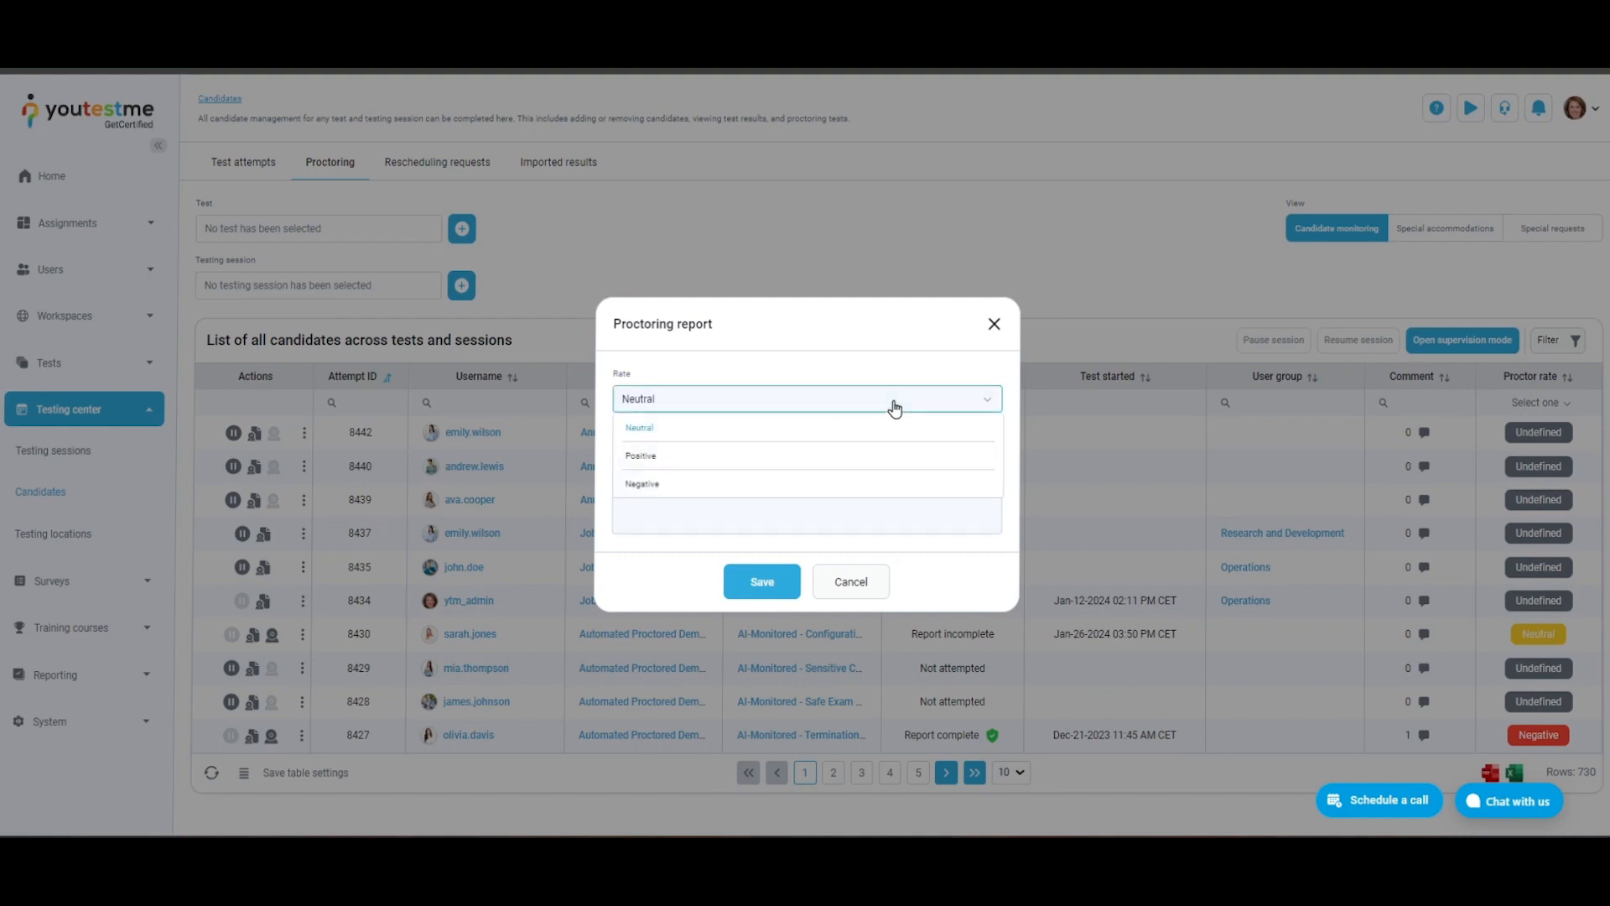
{"action": "left_click", "coordinate": [772, 484]}
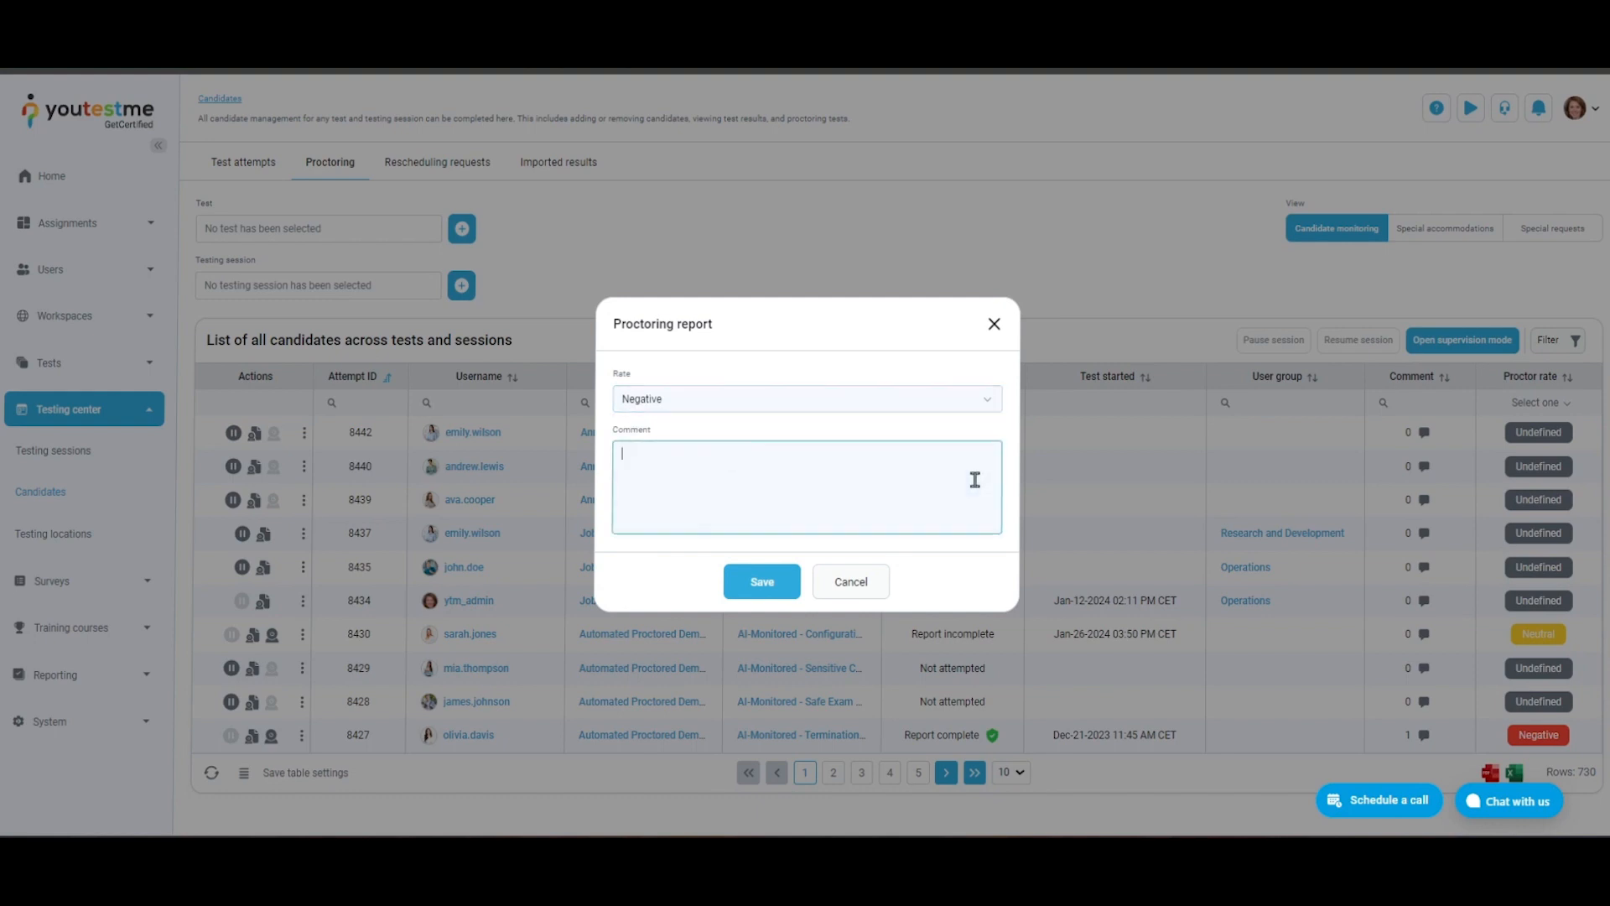
{"action": "left_click", "coordinate": [987, 410]}
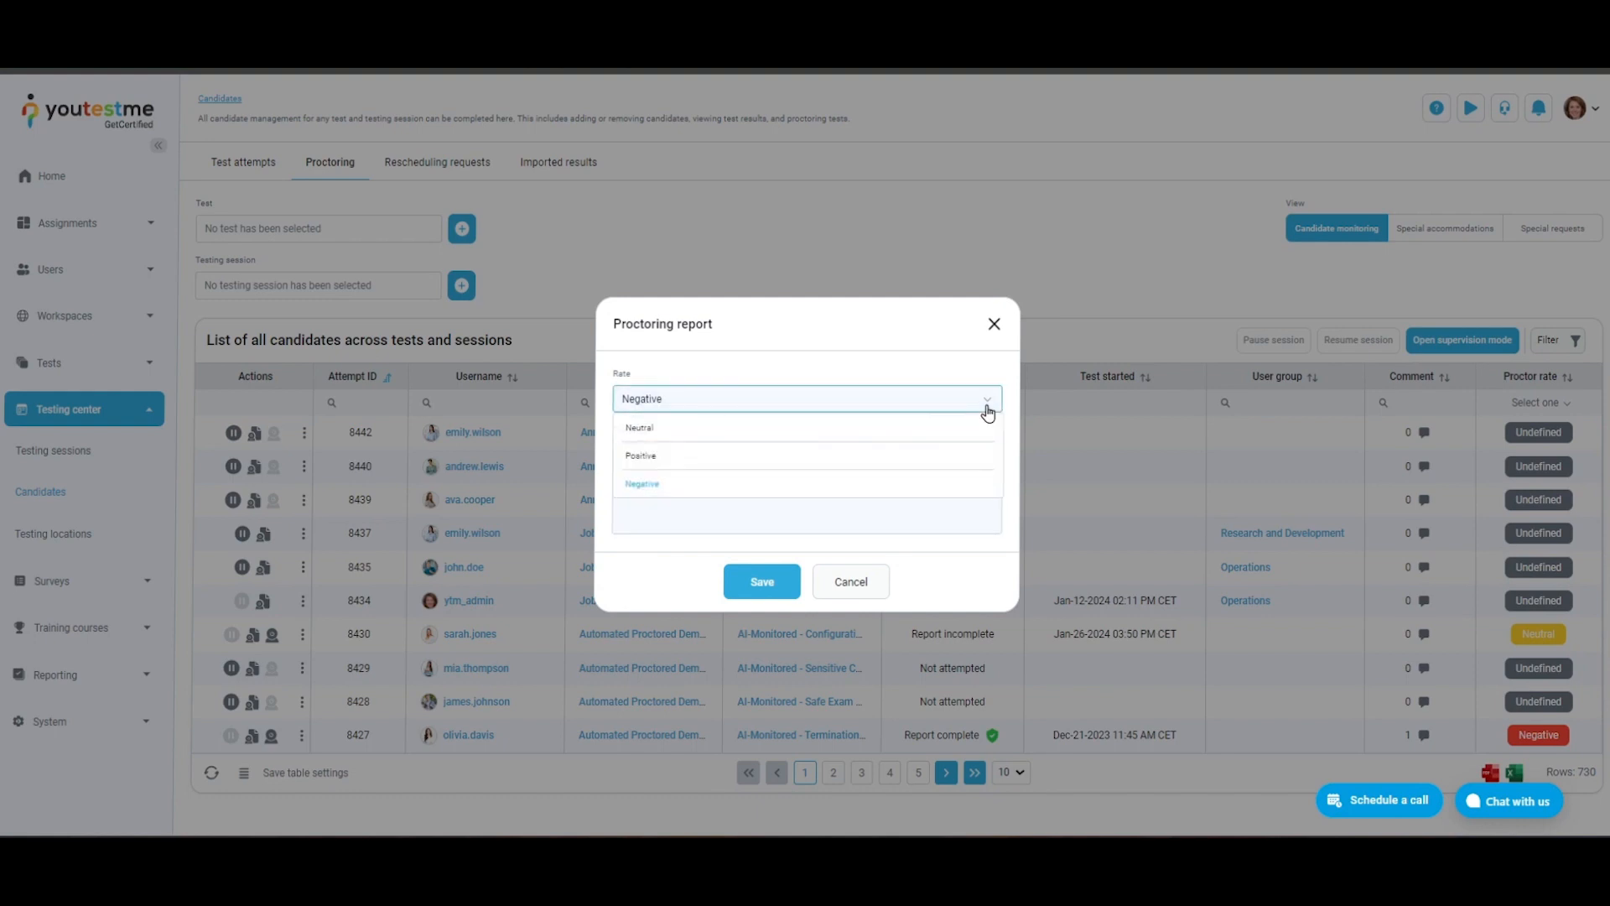
{"action": "left_click", "coordinate": [969, 428]}
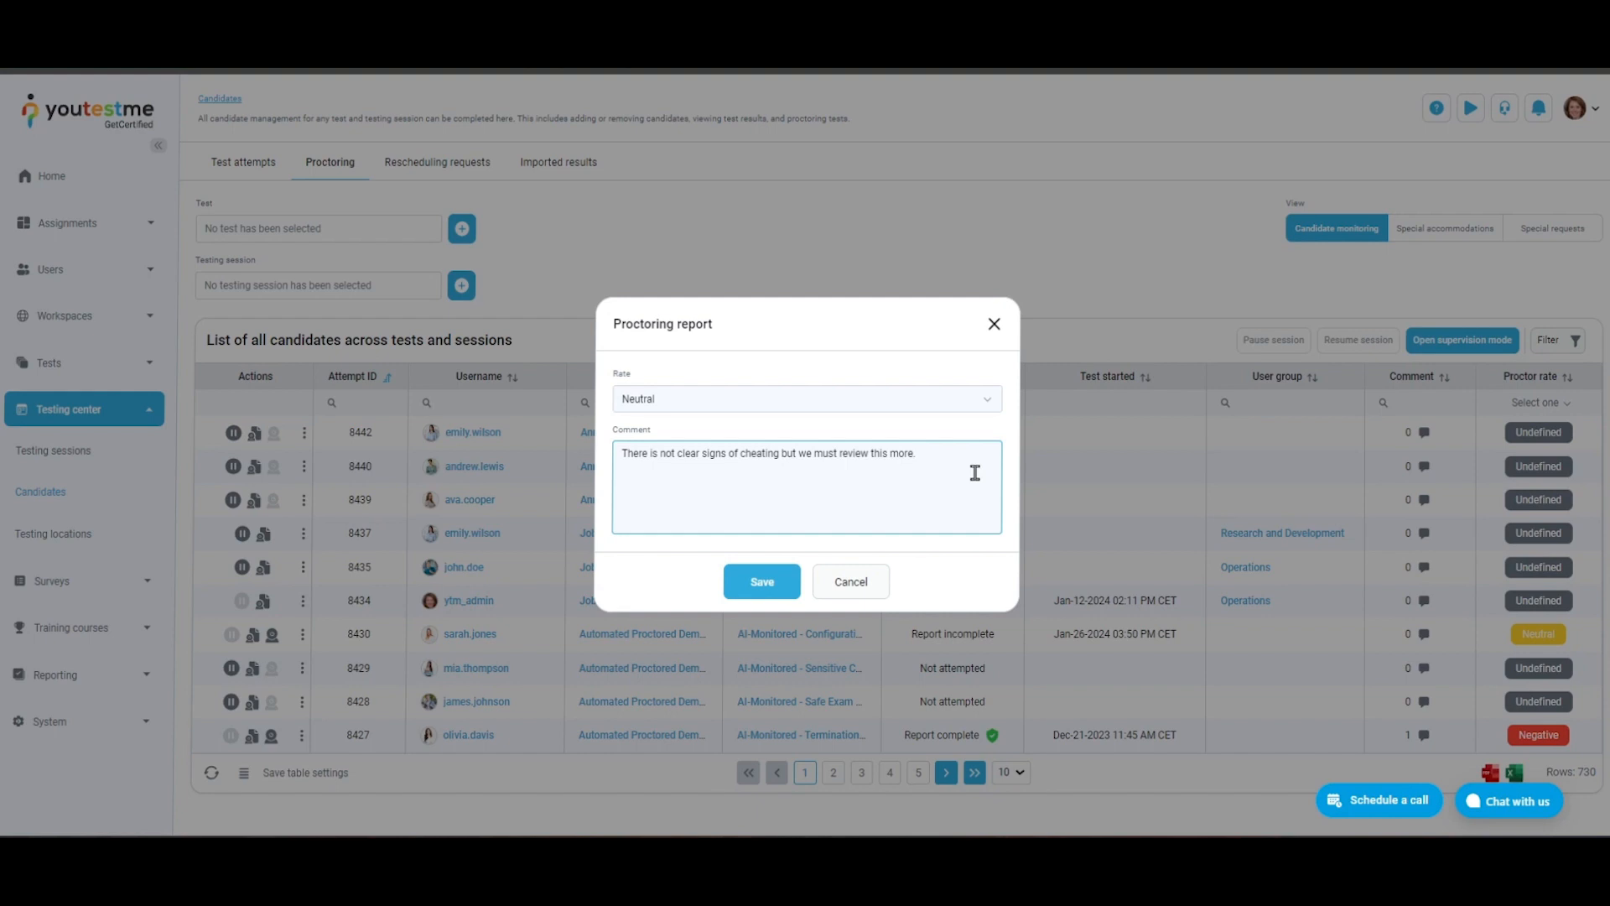
{"action": "left_click", "coordinate": [972, 402]}
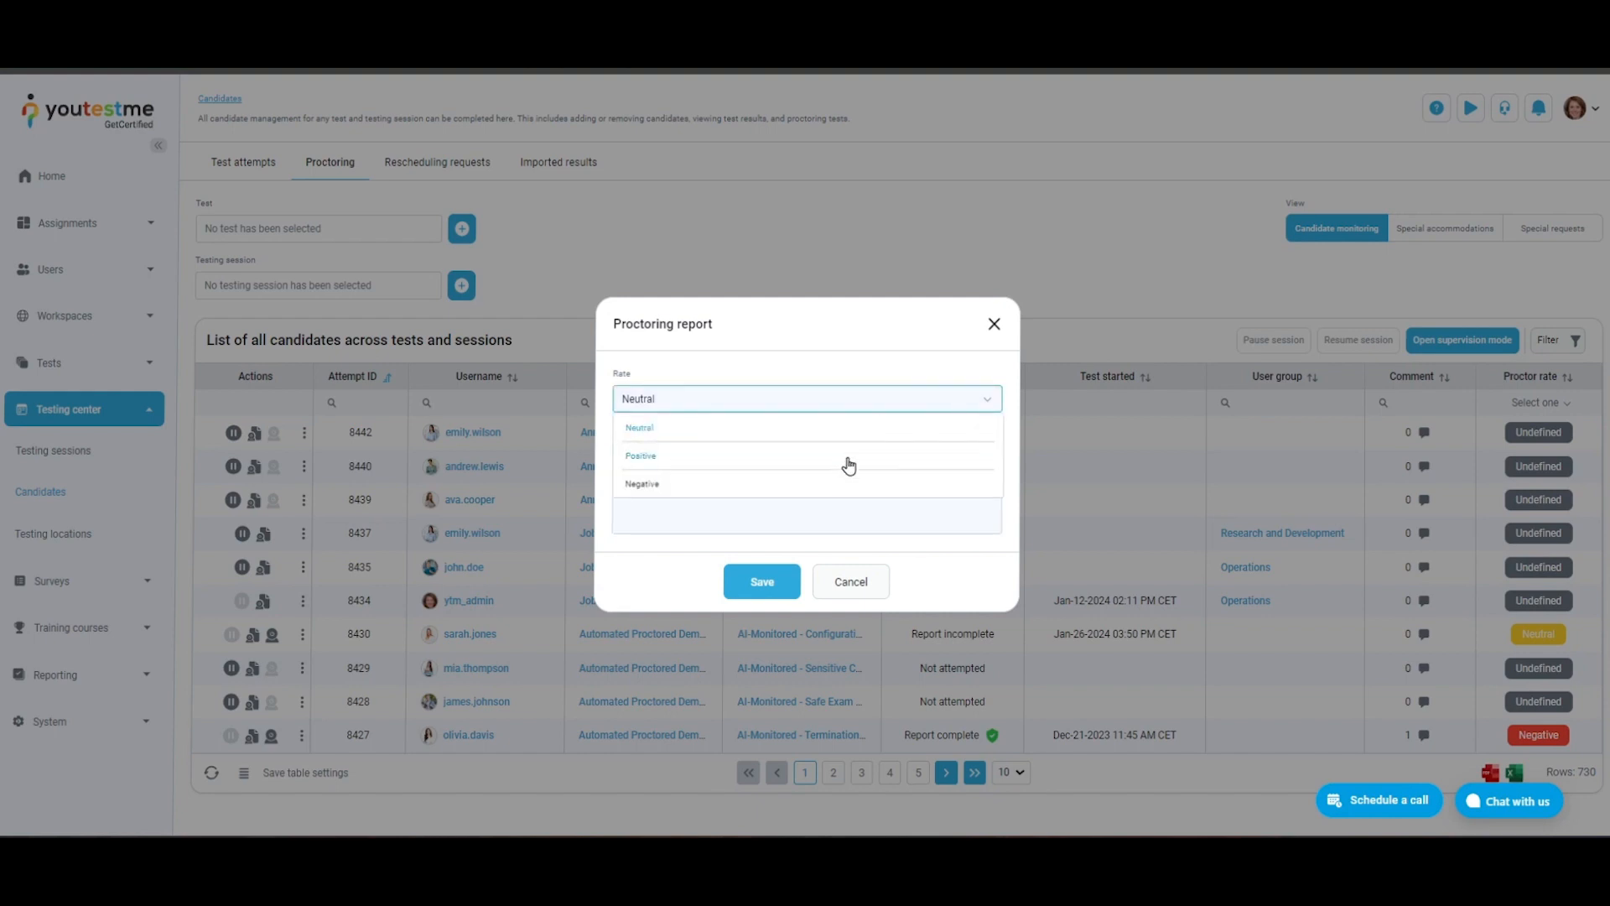
{"action": "left_click", "coordinate": [848, 515]}
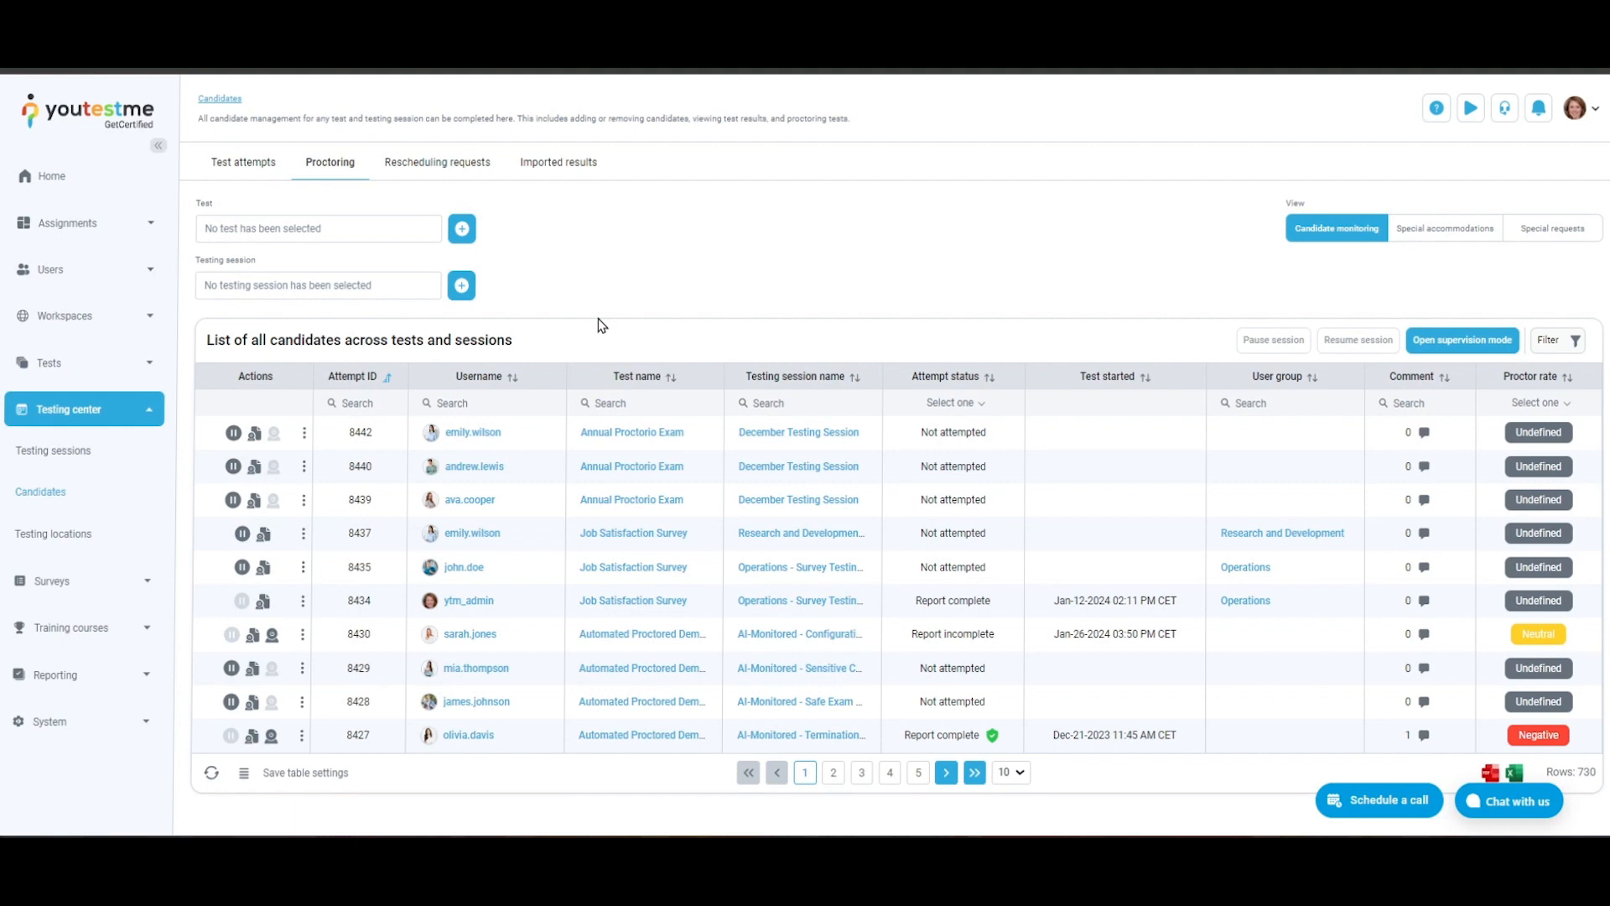
- View the action logs and question status in the progress of the candidate with the incomplete report, and close the progress view
{"action": "left_click", "coordinate": [303, 635]}
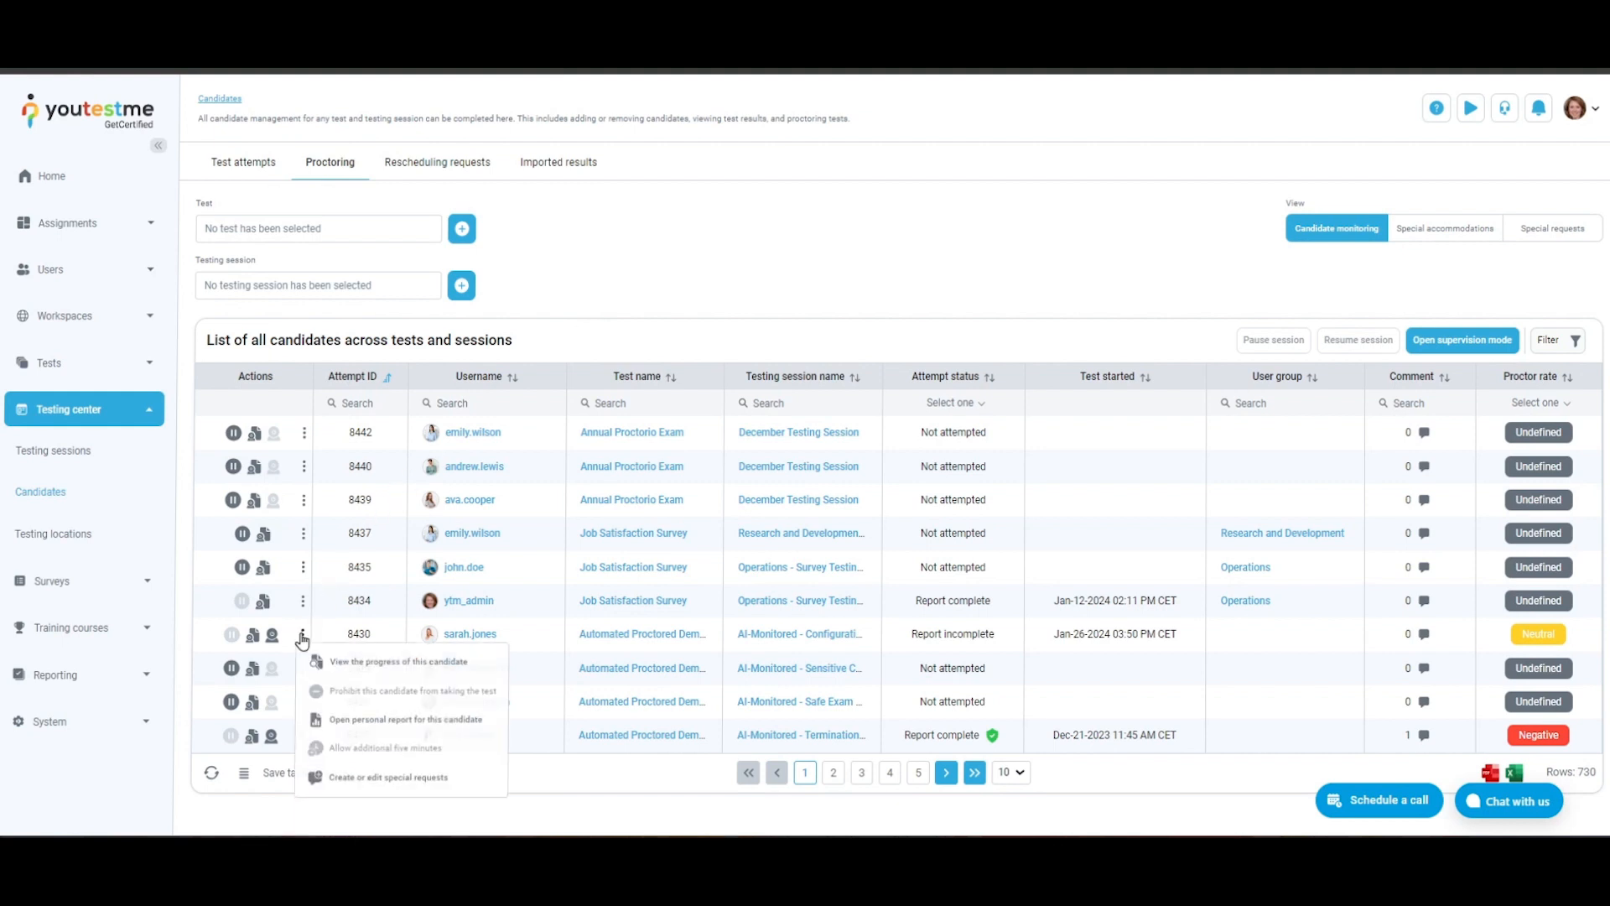
{"action": "left_click", "coordinate": [327, 662]}
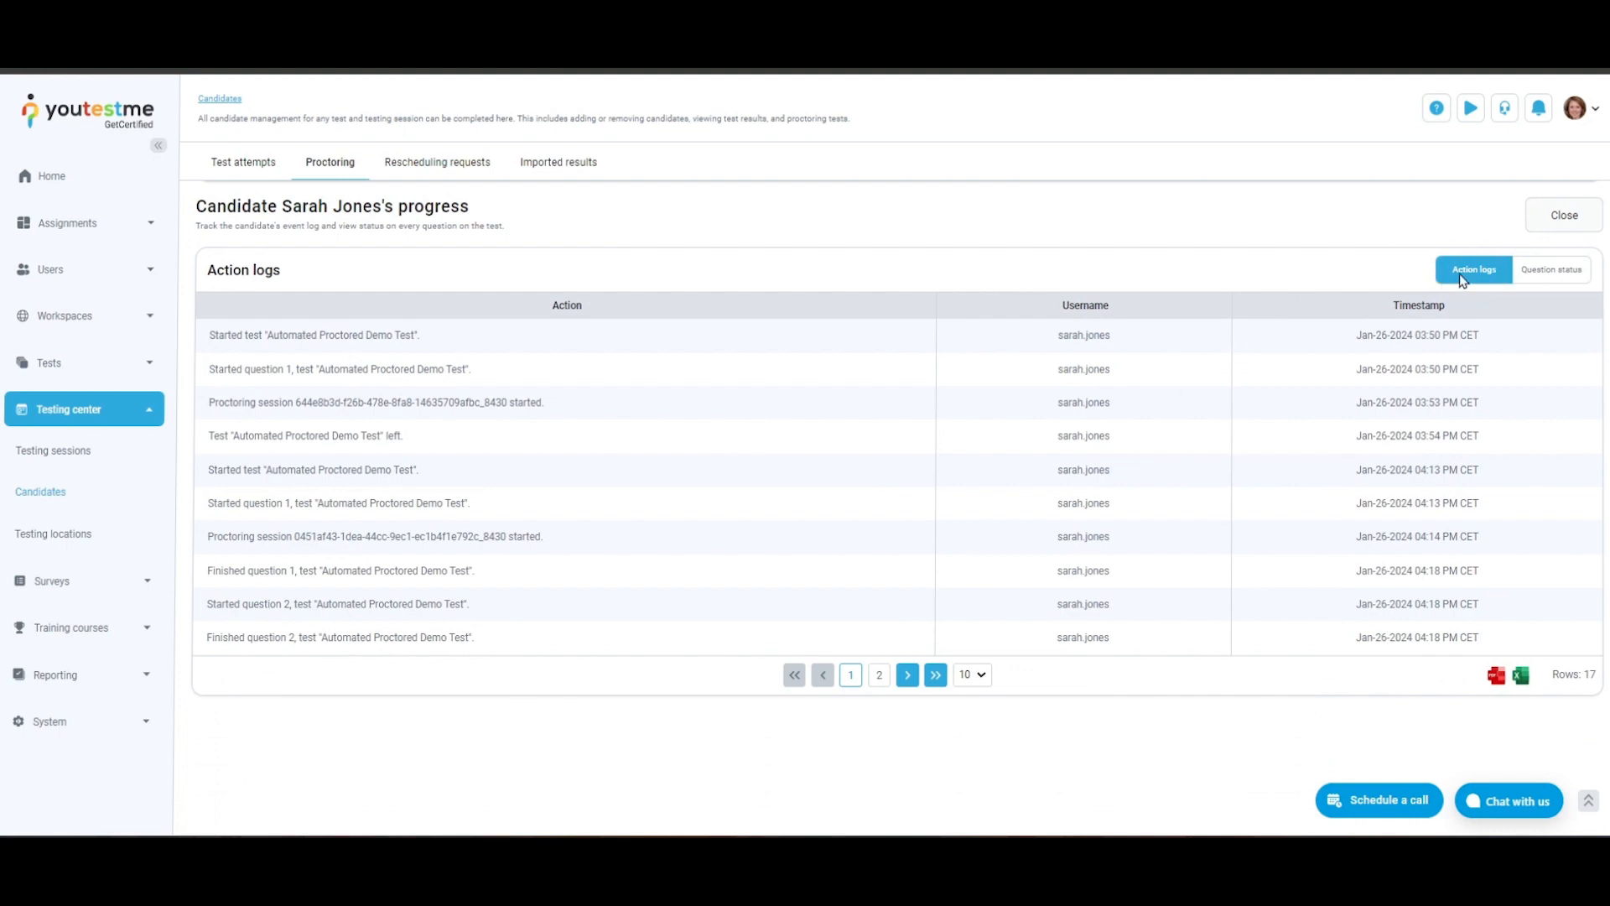
{"action": "left_click", "coordinate": [1570, 270]}
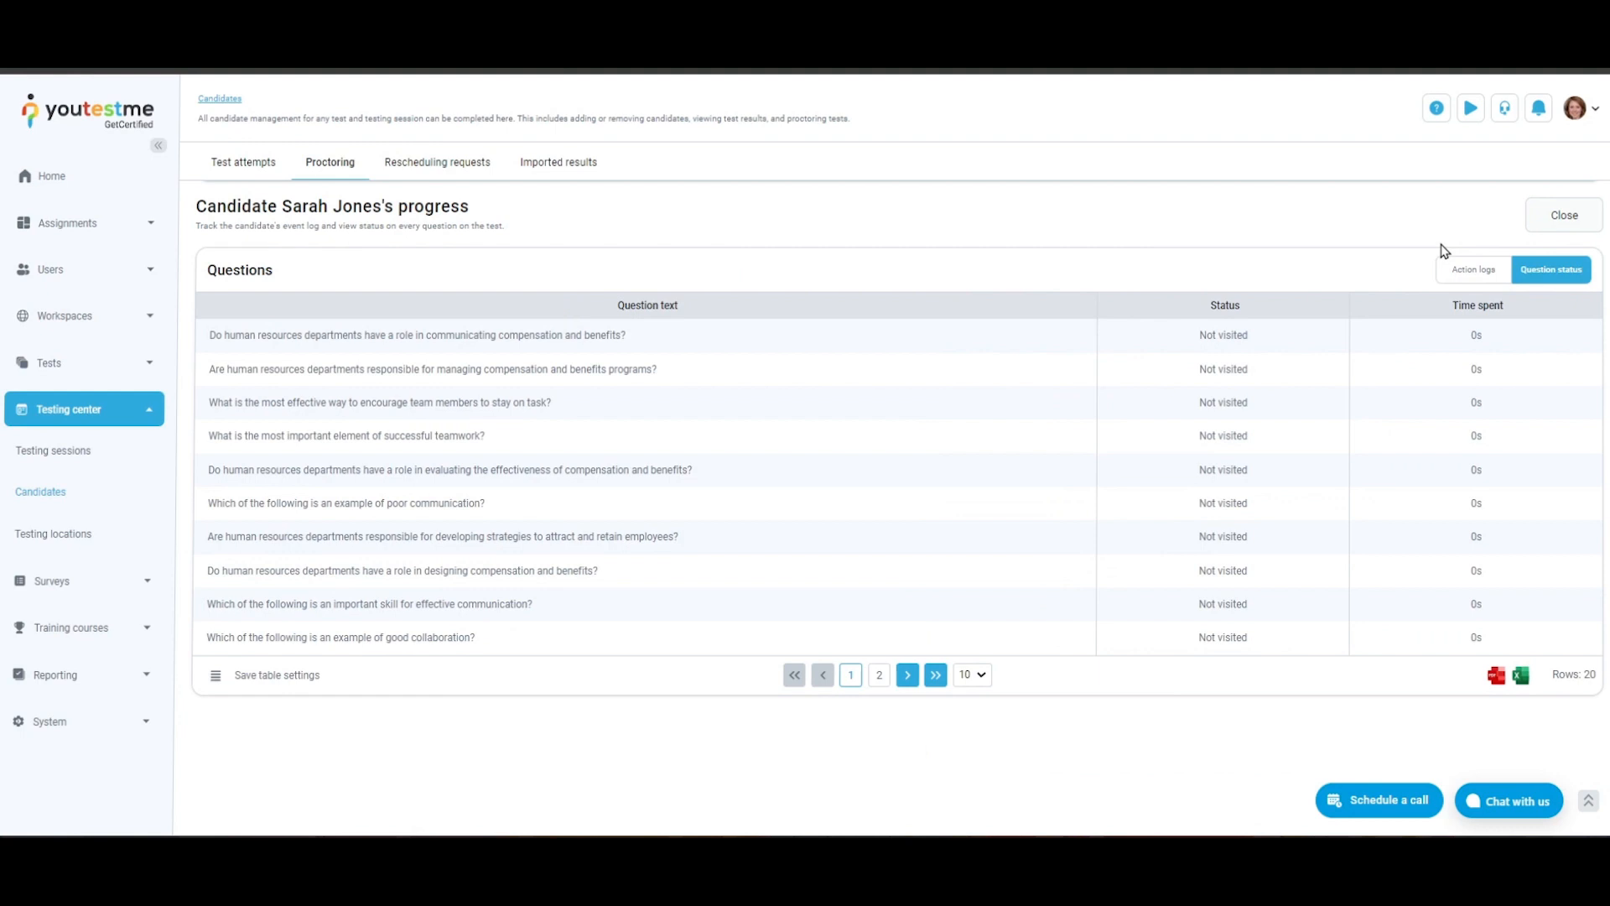
{"action": "left_click", "coordinate": [1557, 220]}
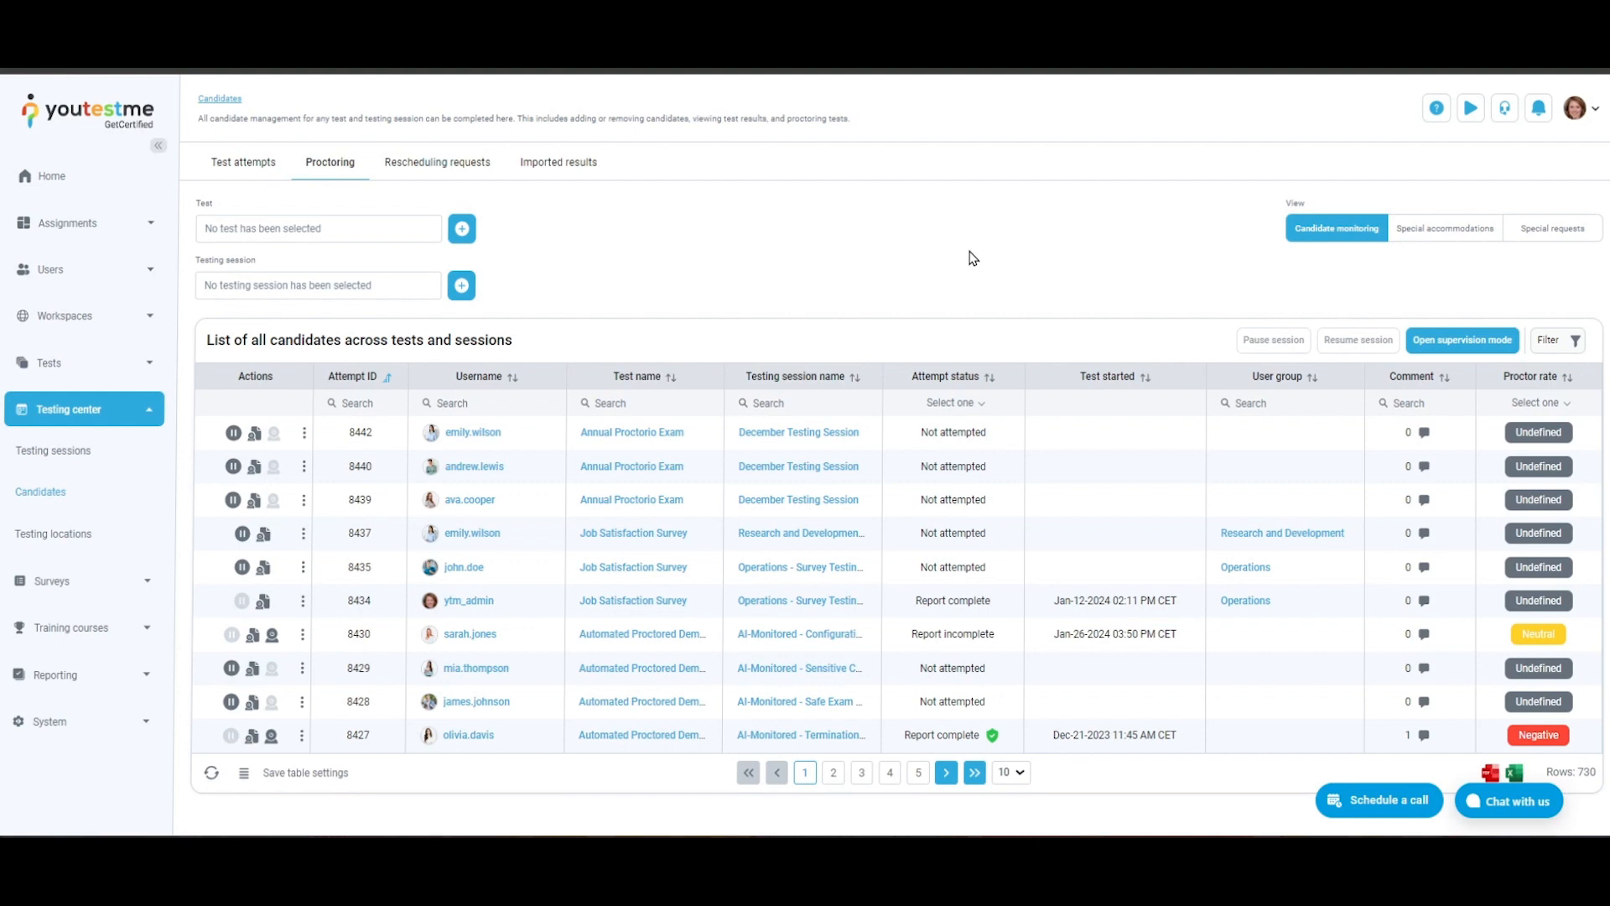
{"action": "left_click", "coordinate": [304, 501]}
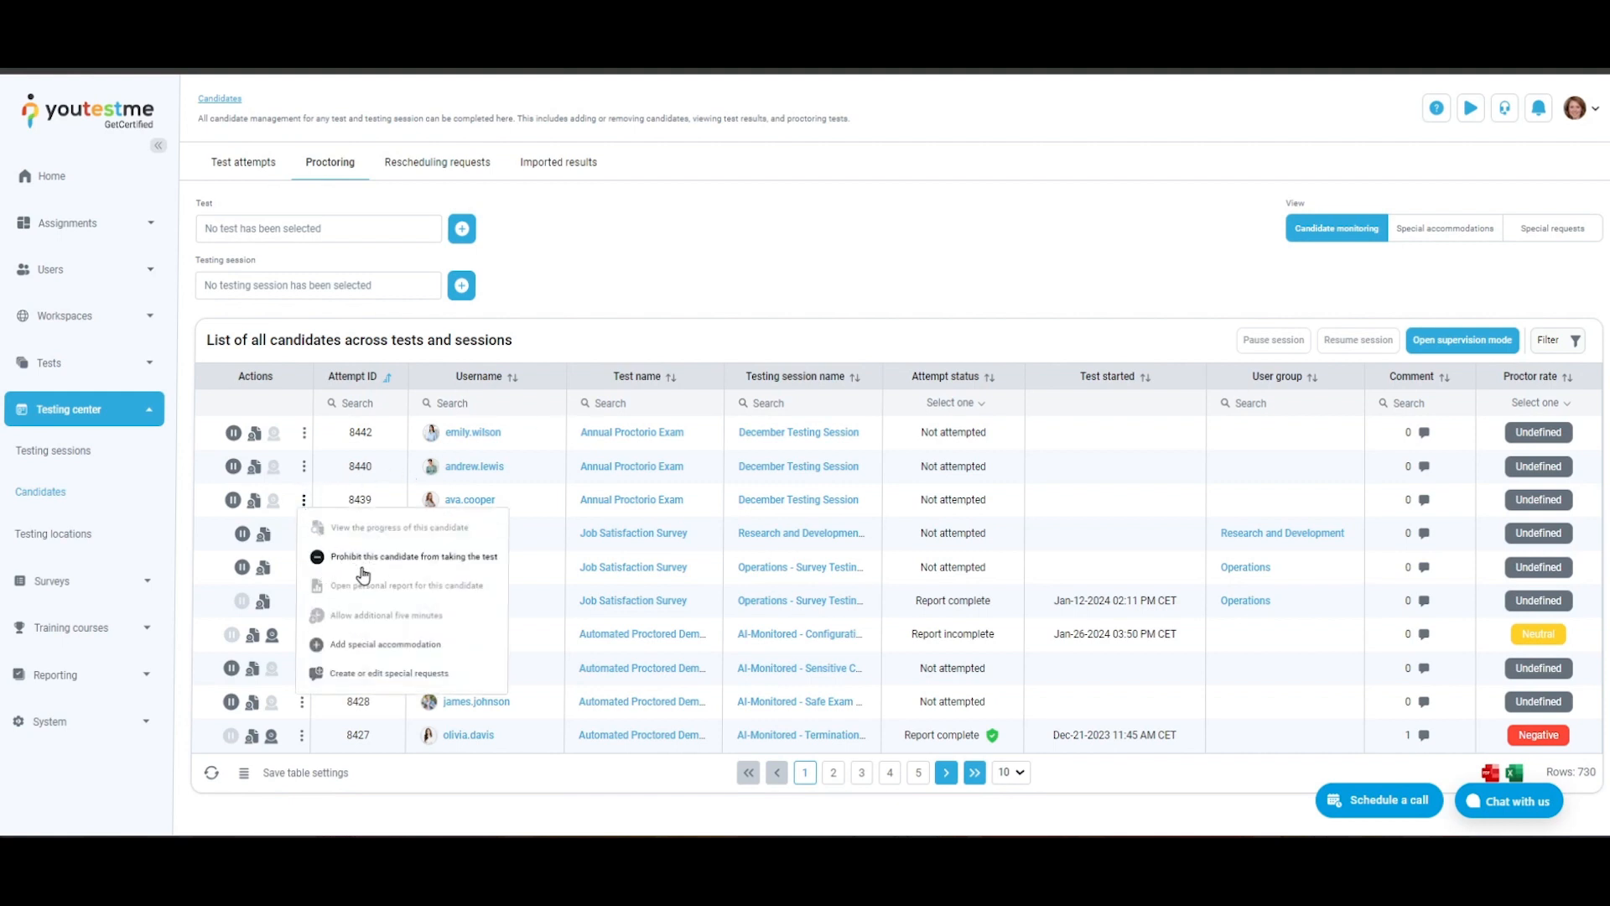
{"action": "left_click", "coordinate": [303, 500]}
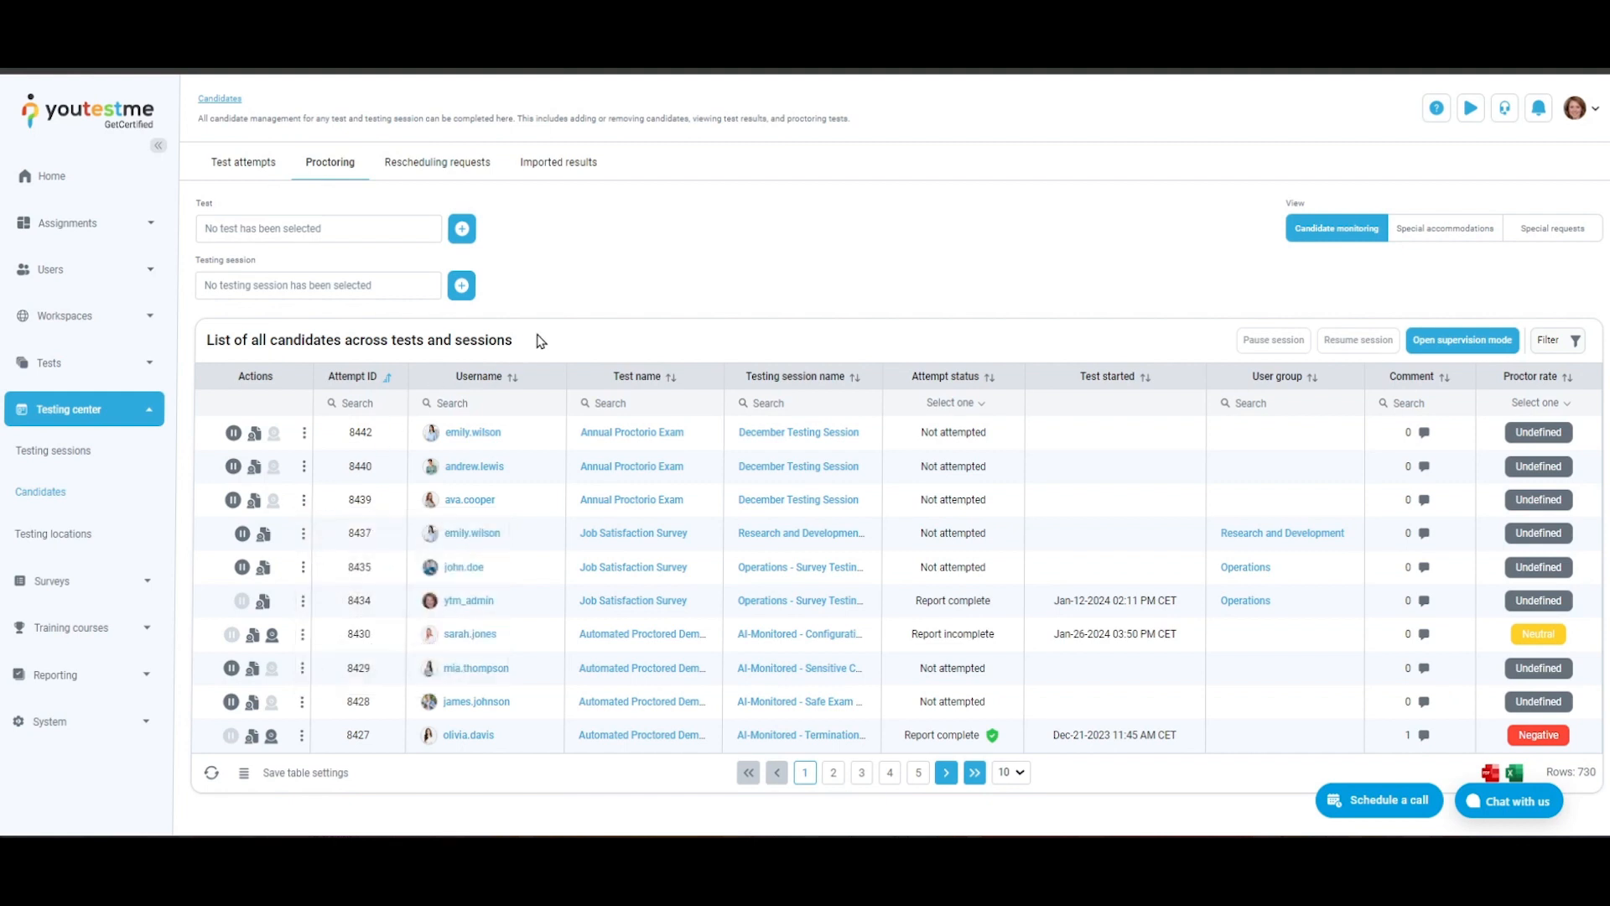
{"action": "left_click", "coordinate": [302, 635]}
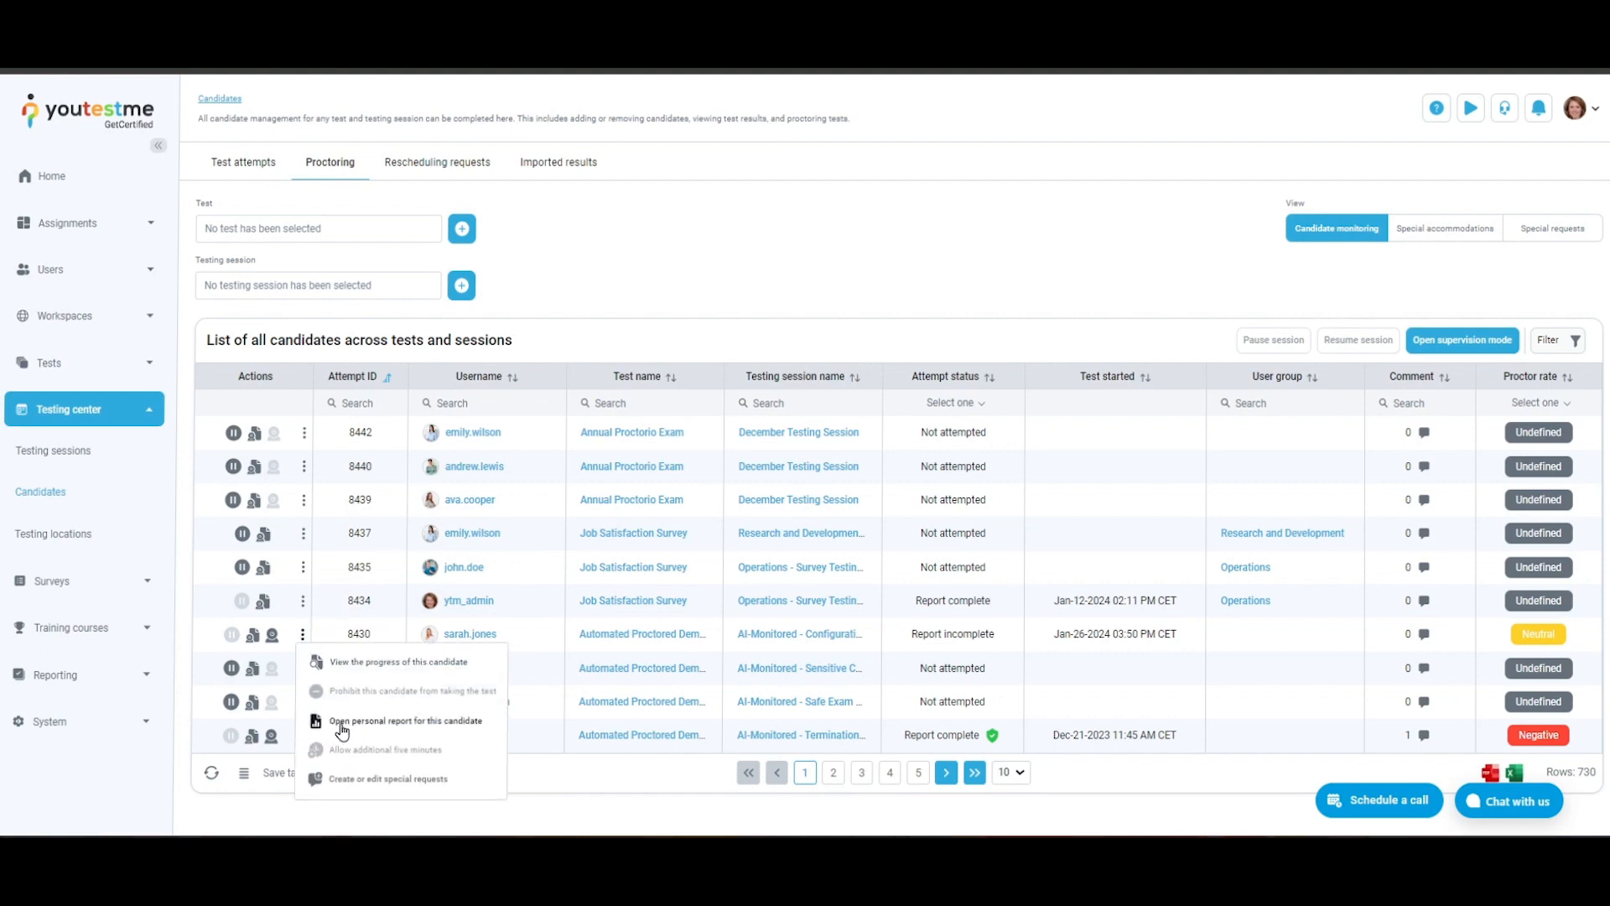
{"action": "left_click", "coordinate": [303, 635]}
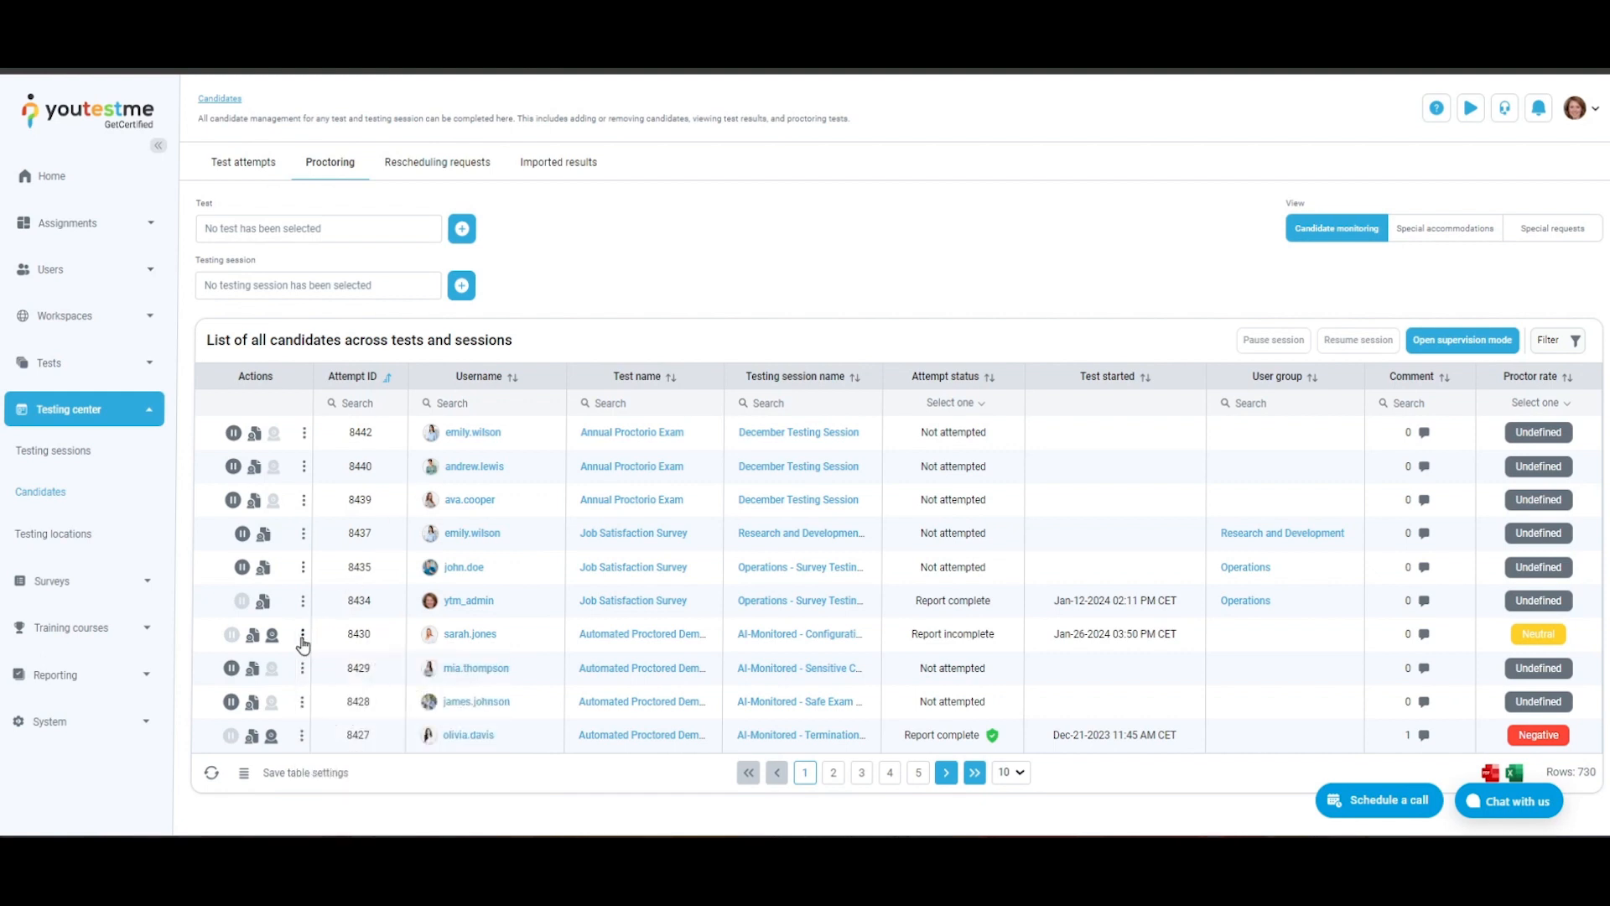
{"action": "left_click", "coordinate": [303, 635]}
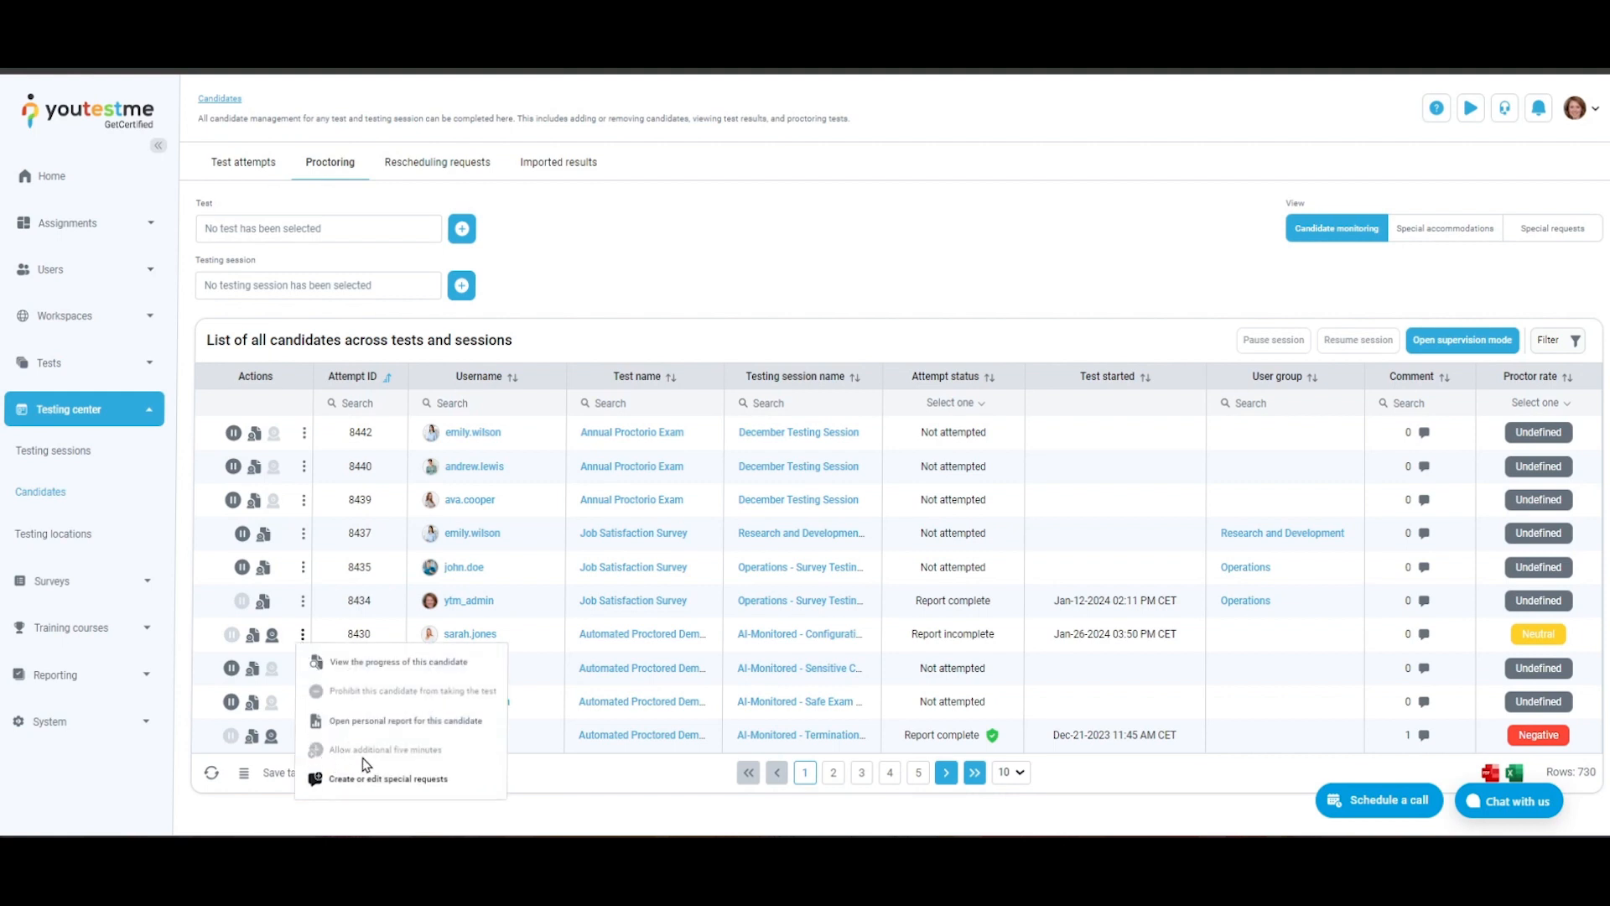
{"action": "left_click", "coordinate": [303, 635]}
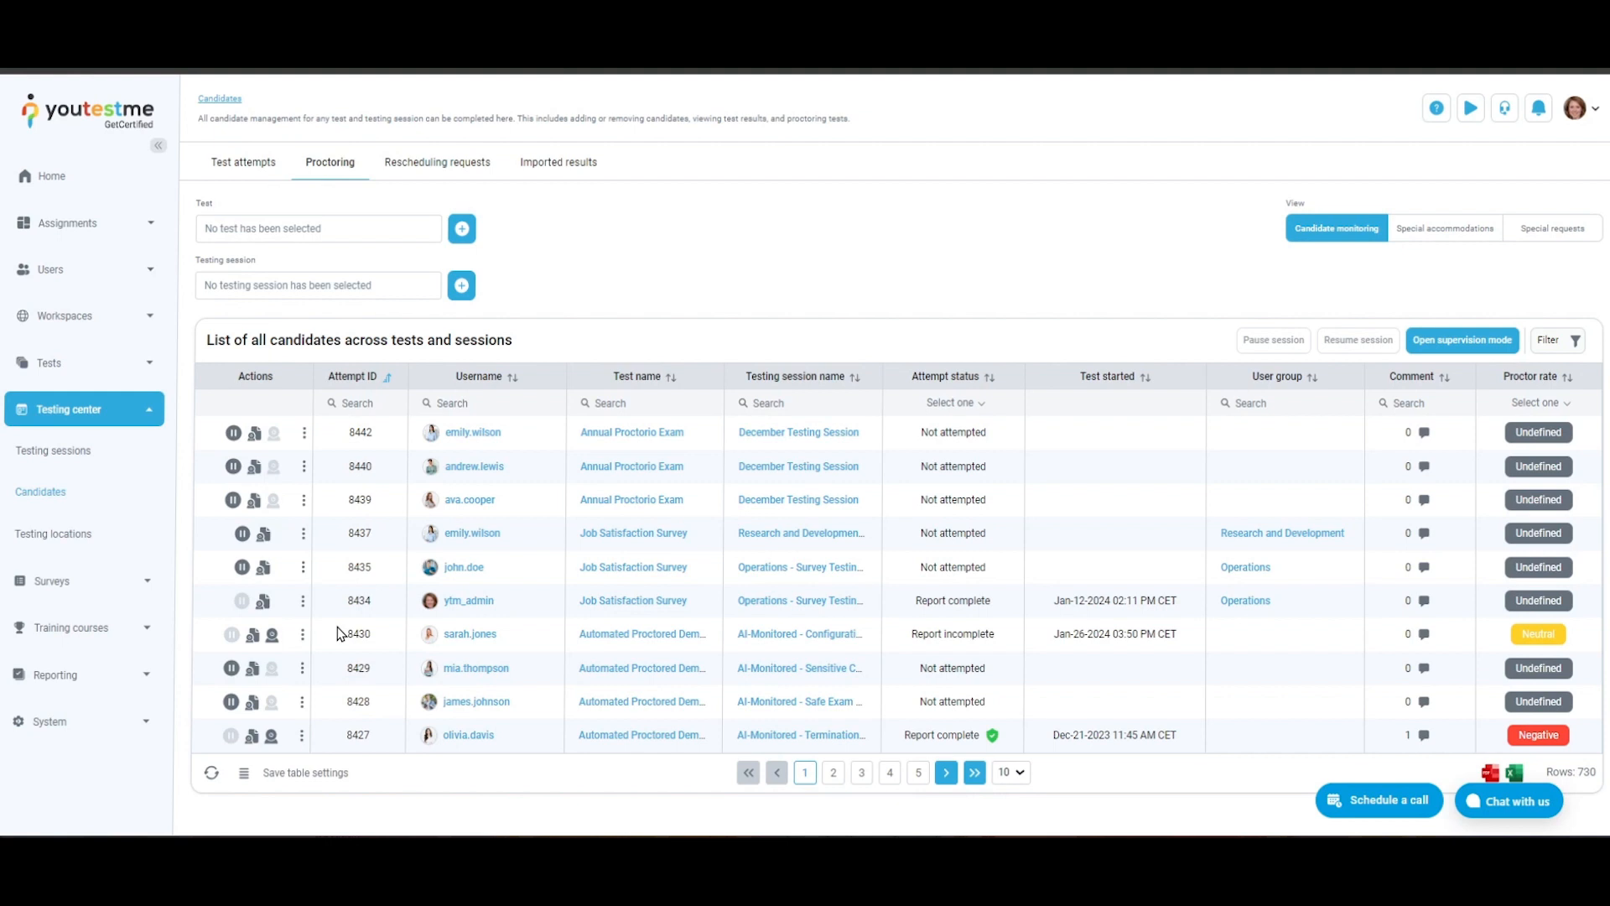
- Look through the actions available for the unattempted Job Satisfaction Survey candidates in the Operations and Research and Development groups, including the special accommodation options
{"action": "left_click", "coordinate": [304, 567]}
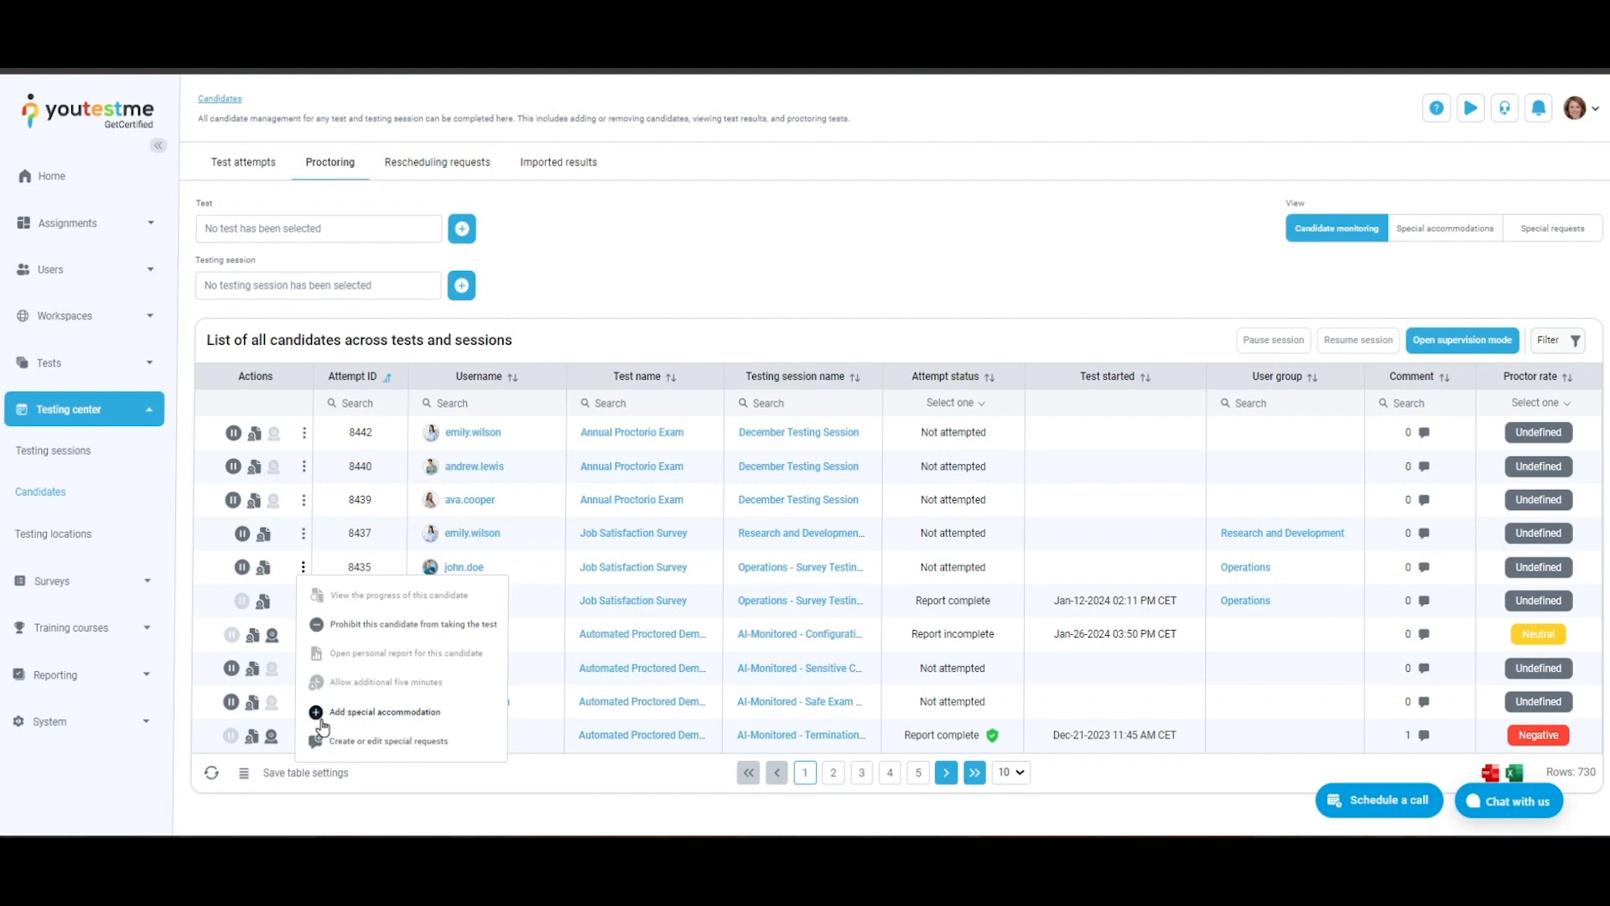
{"action": "left_click", "coordinate": [304, 569]}
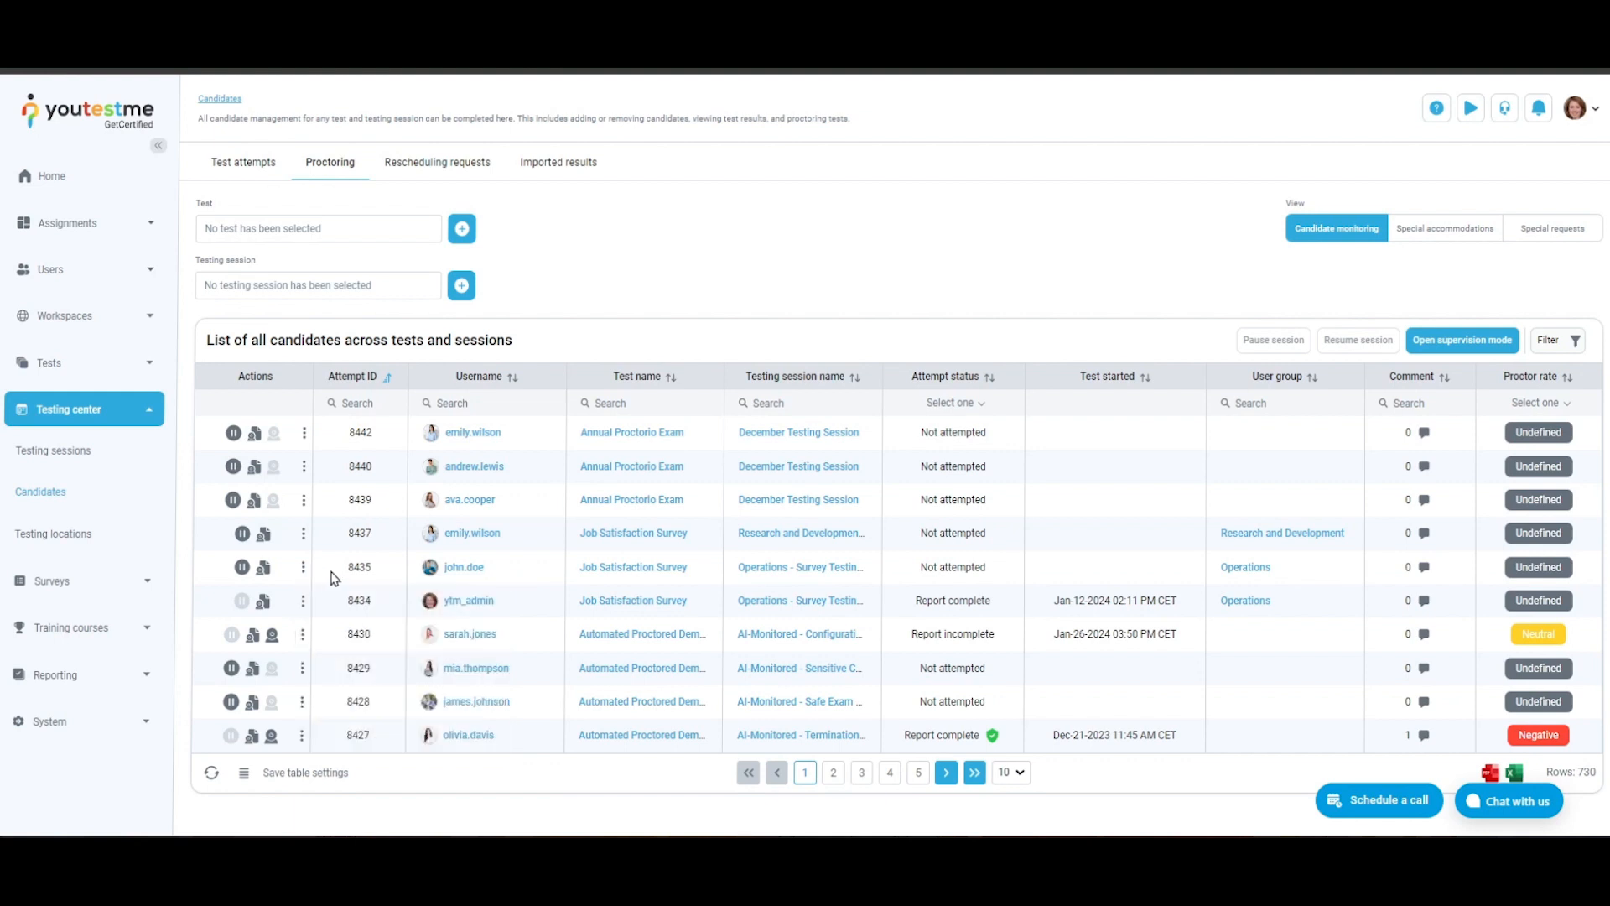
{"action": "left_click", "coordinate": [303, 533]}
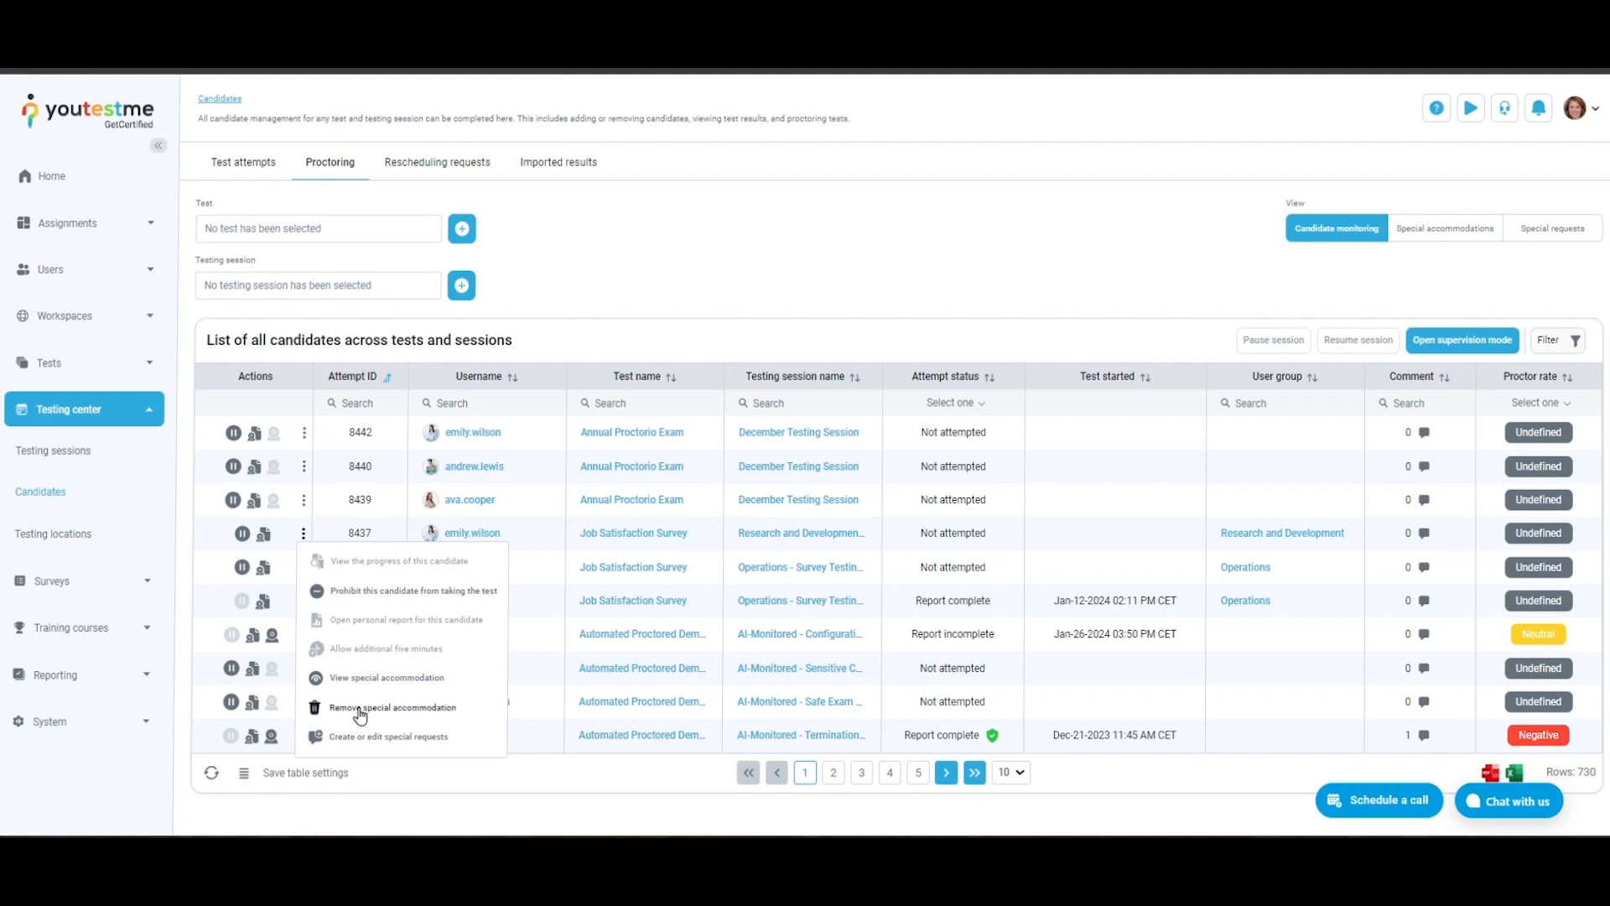
{"action": "left_click", "coordinate": [303, 541]}
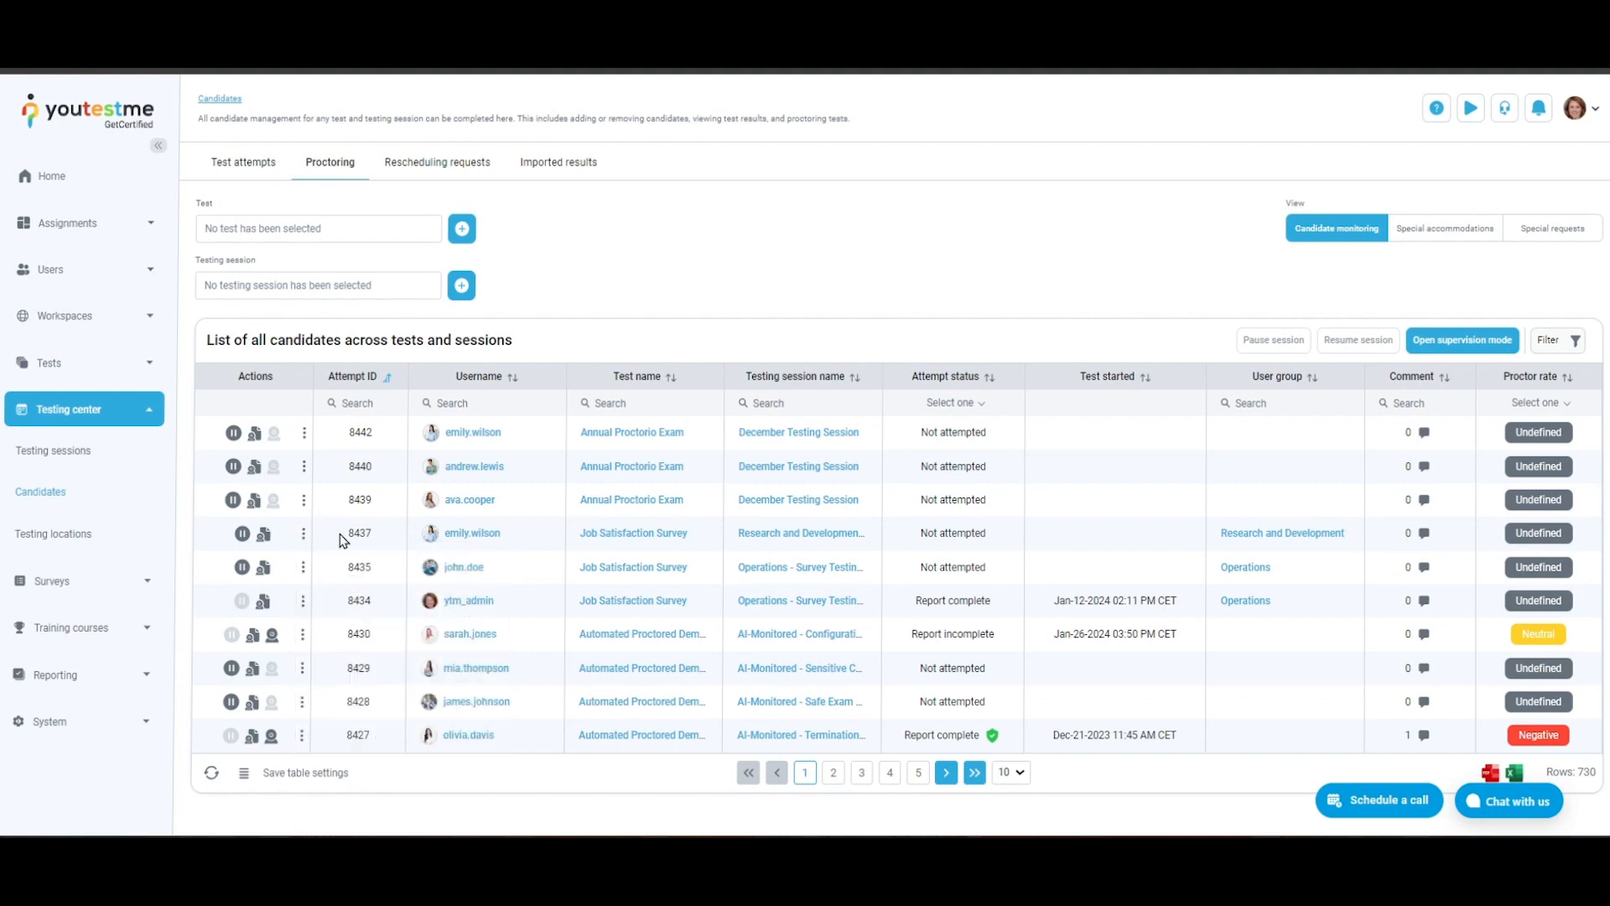
- Open the proctoring session recording started Jan-26-2024 04:14 PM from the proctoring report of the candidate with the incomplete report
{"action": "left_click", "coordinate": [272, 638]}
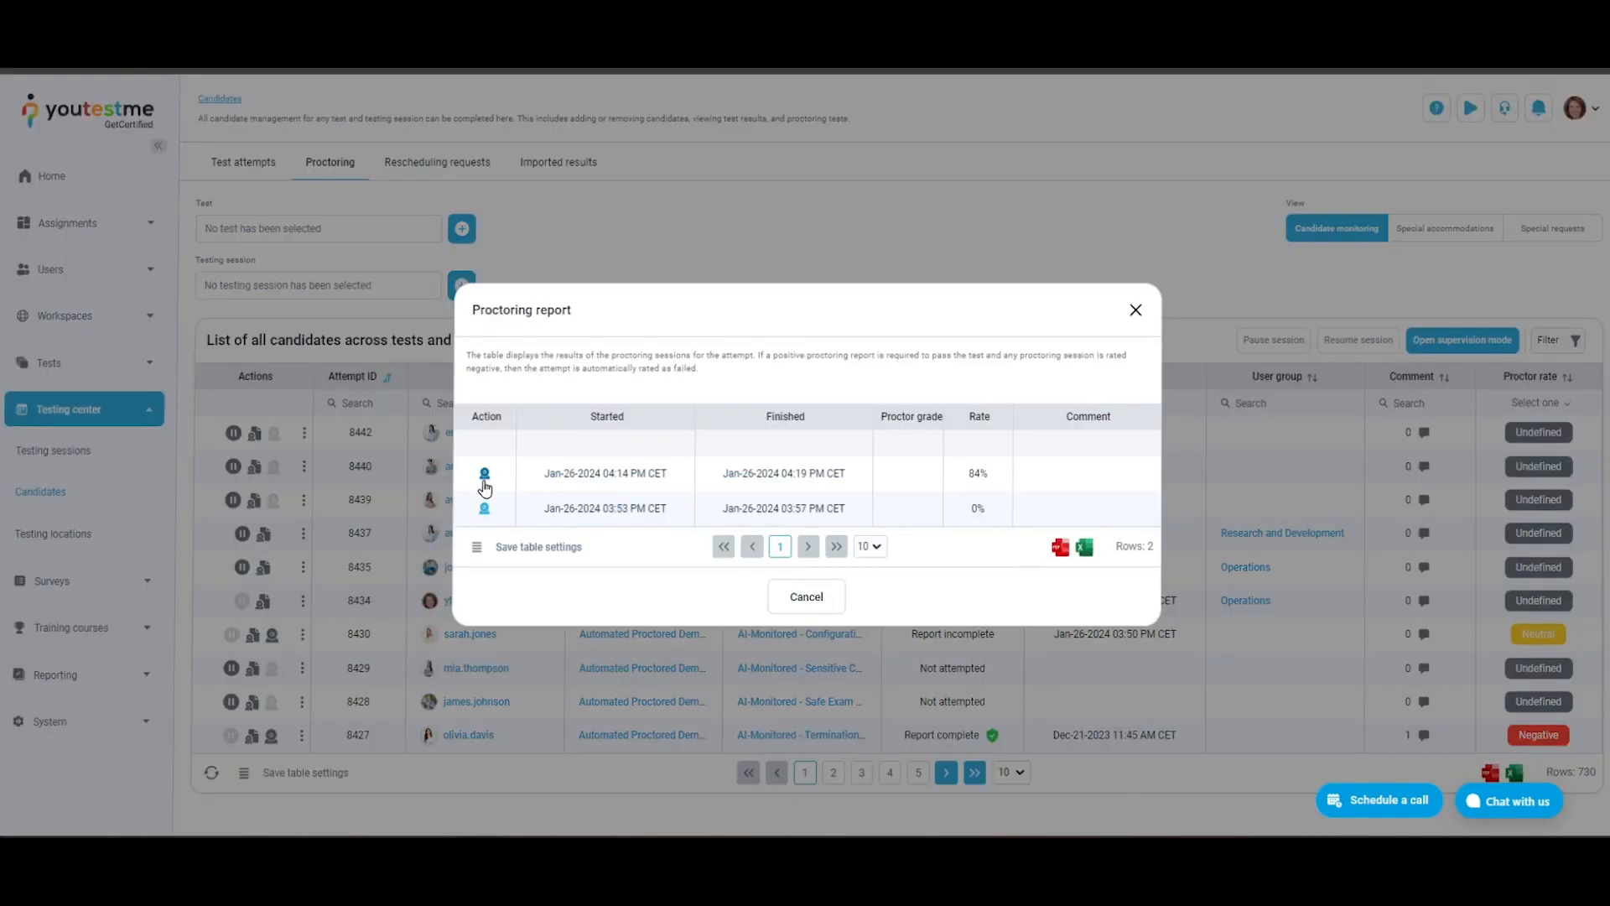
{"action": "left_click", "coordinate": [484, 487]}
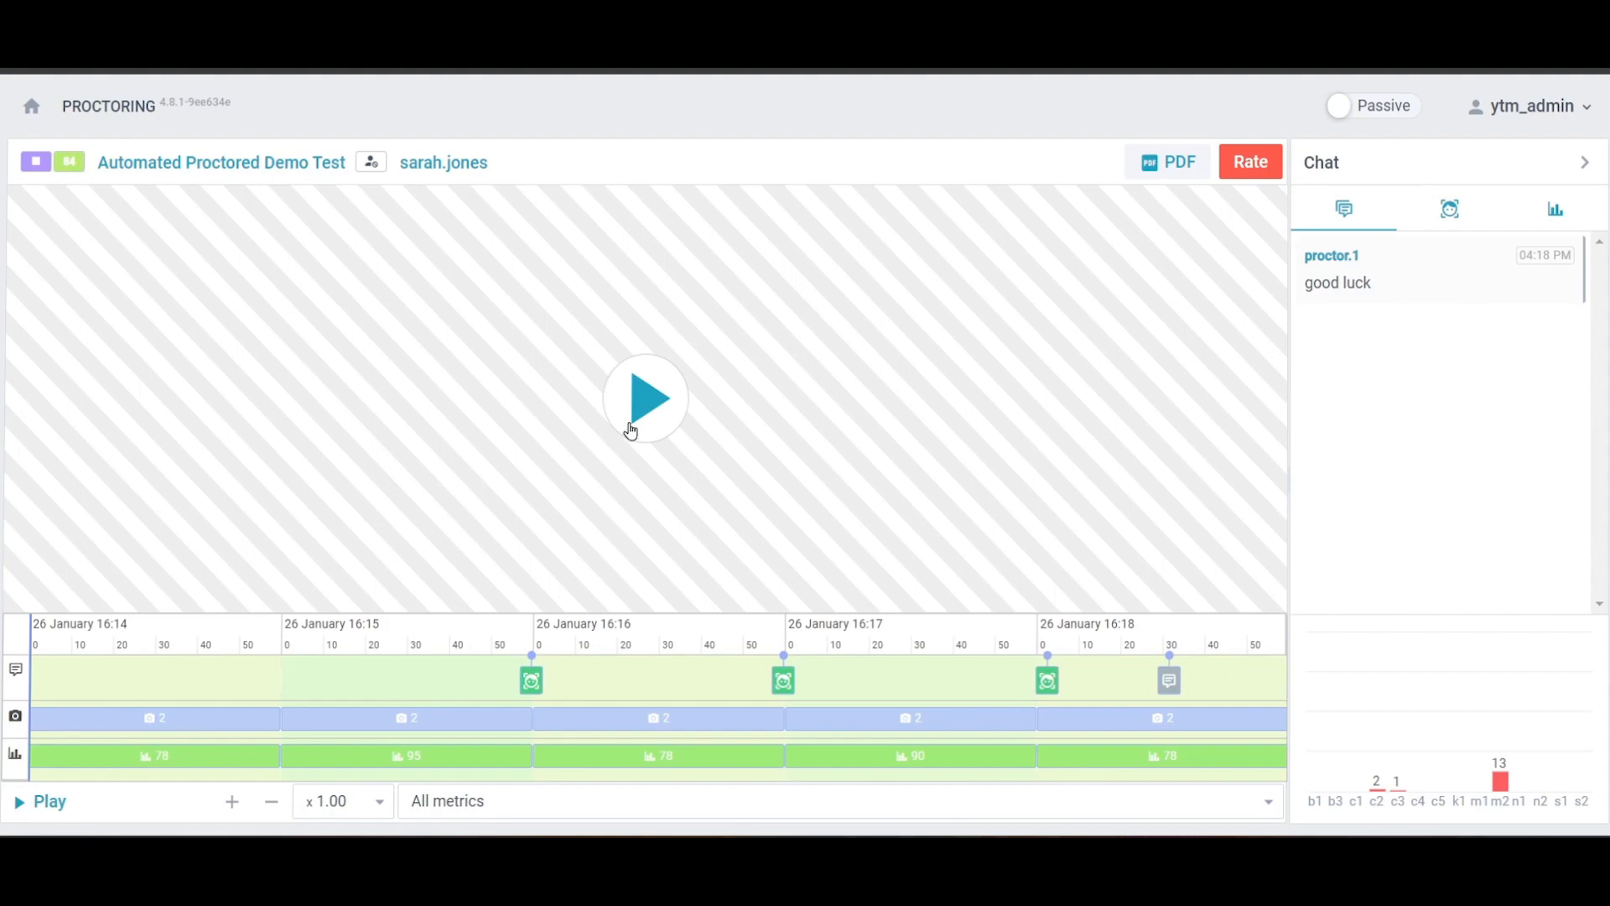
{"action": "left_click", "coordinate": [631, 429]}
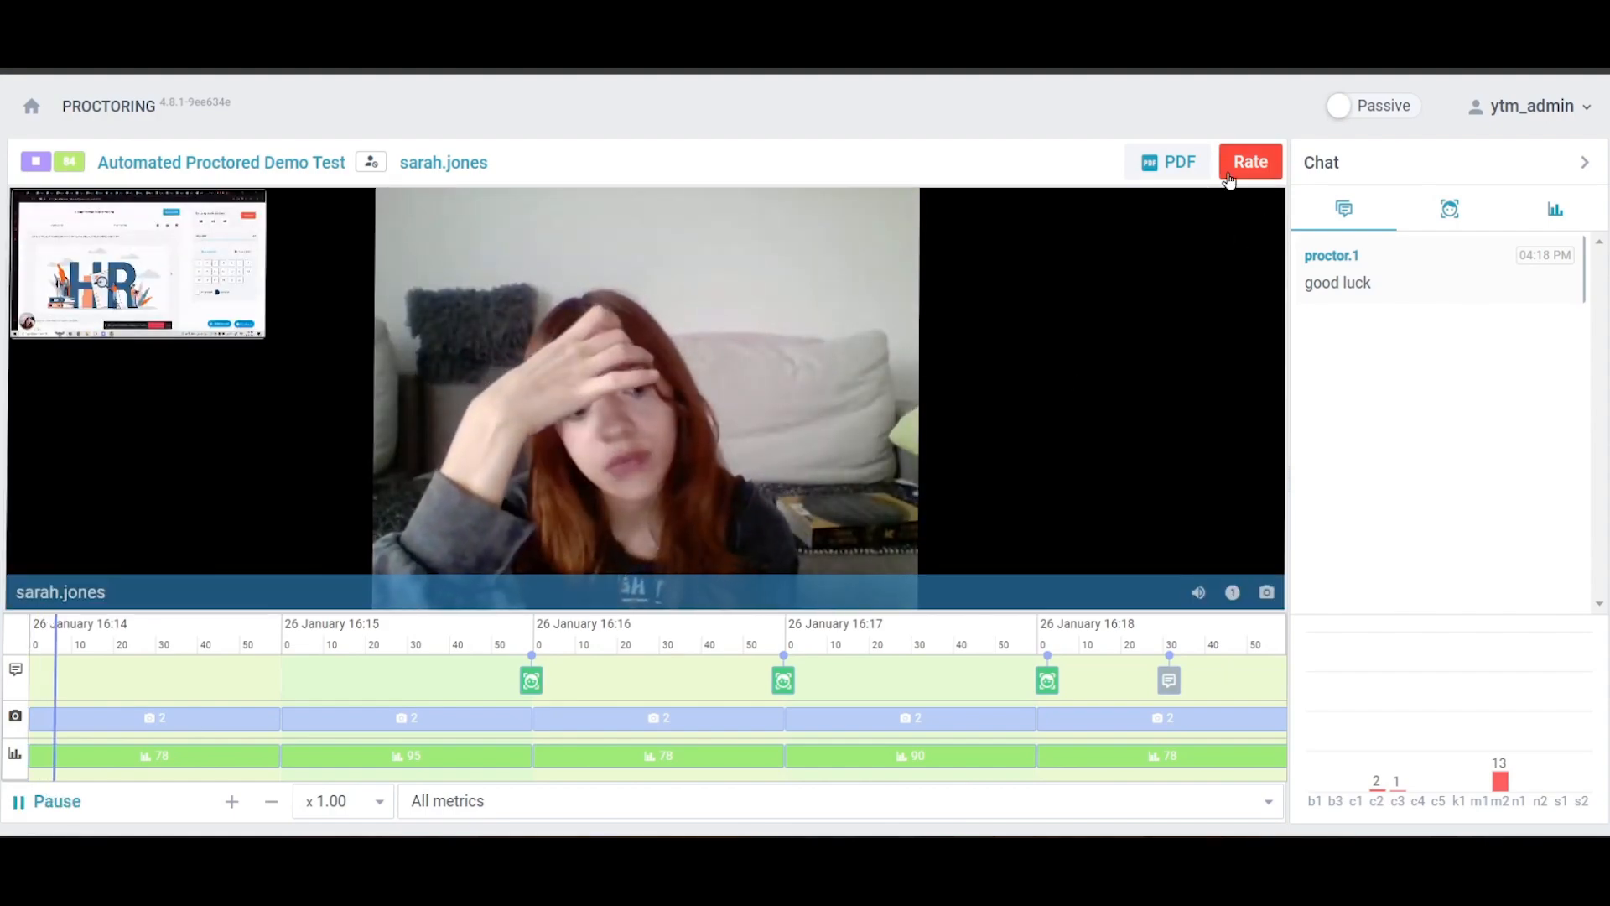
- Review the Positive, Negative and Not rated conclusions for the recorded session without saving a rating, and request its PDF report
{"action": "left_click", "coordinate": [1262, 164]}
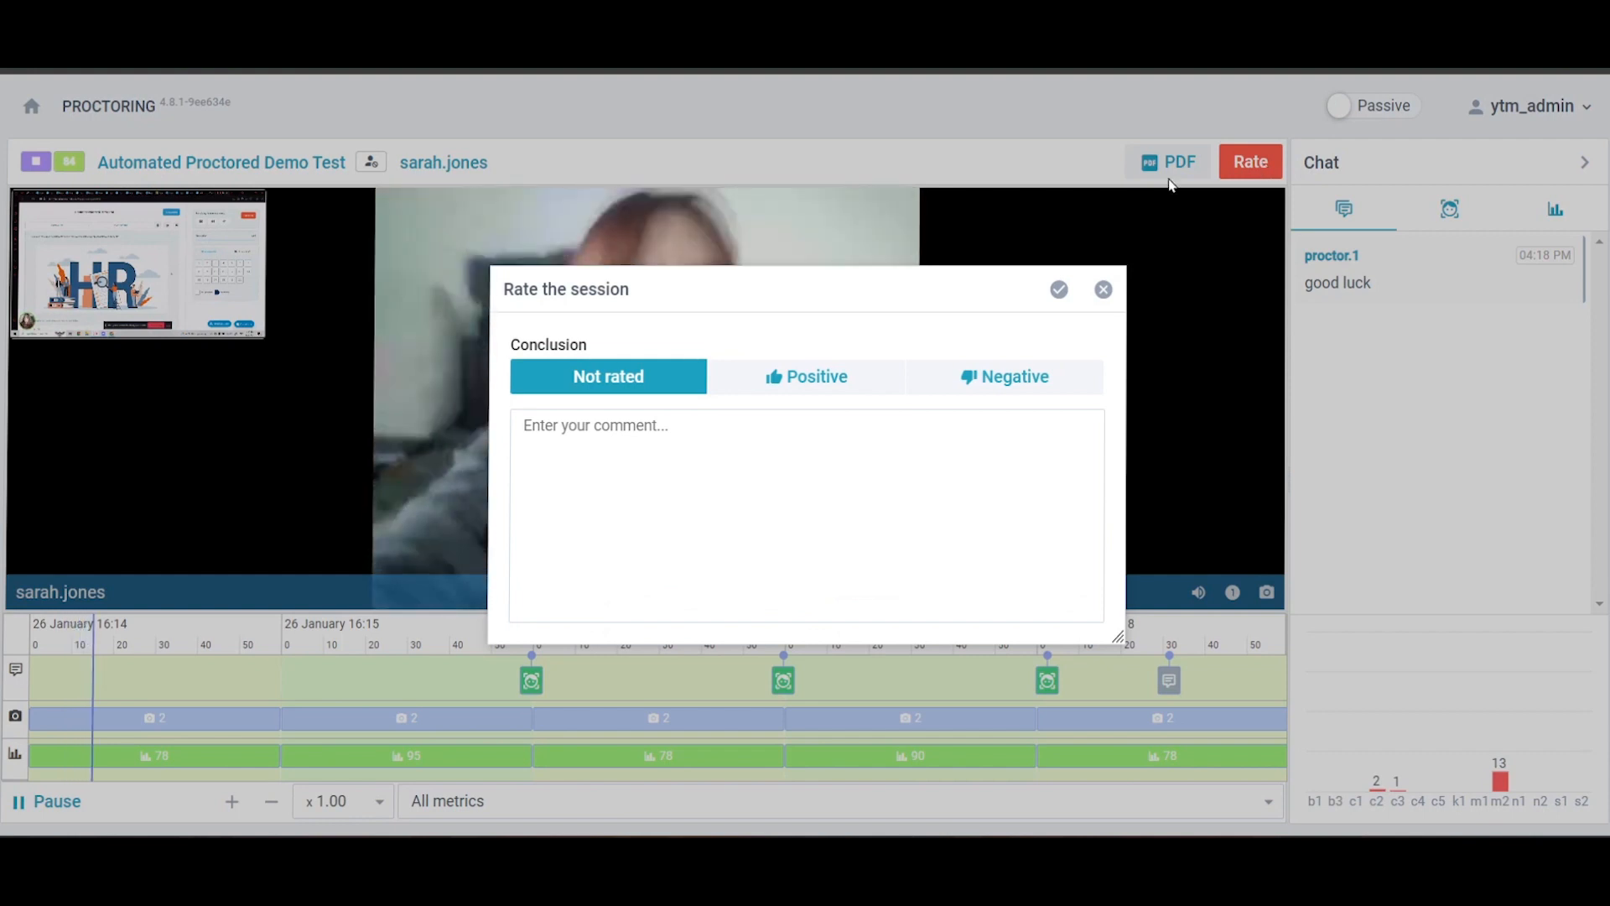
{"action": "left_click", "coordinate": [795, 376]}
{"action": "left_click", "coordinate": [959, 379]}
{"action": "left_click", "coordinate": [689, 367]}
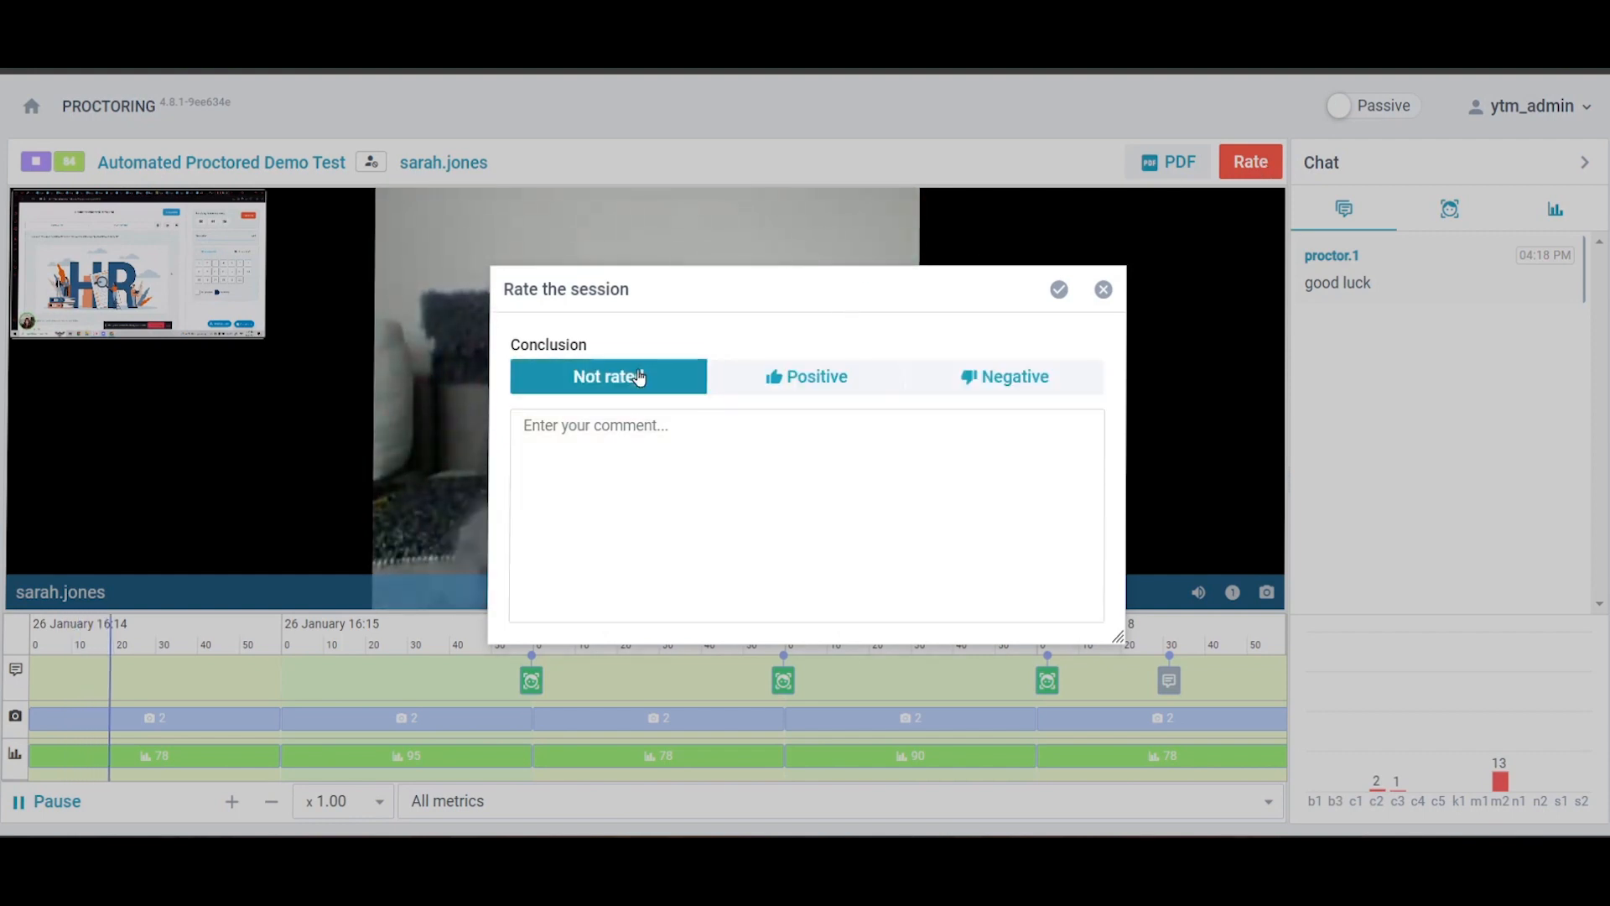
{"action": "left_click", "coordinate": [1103, 290]}
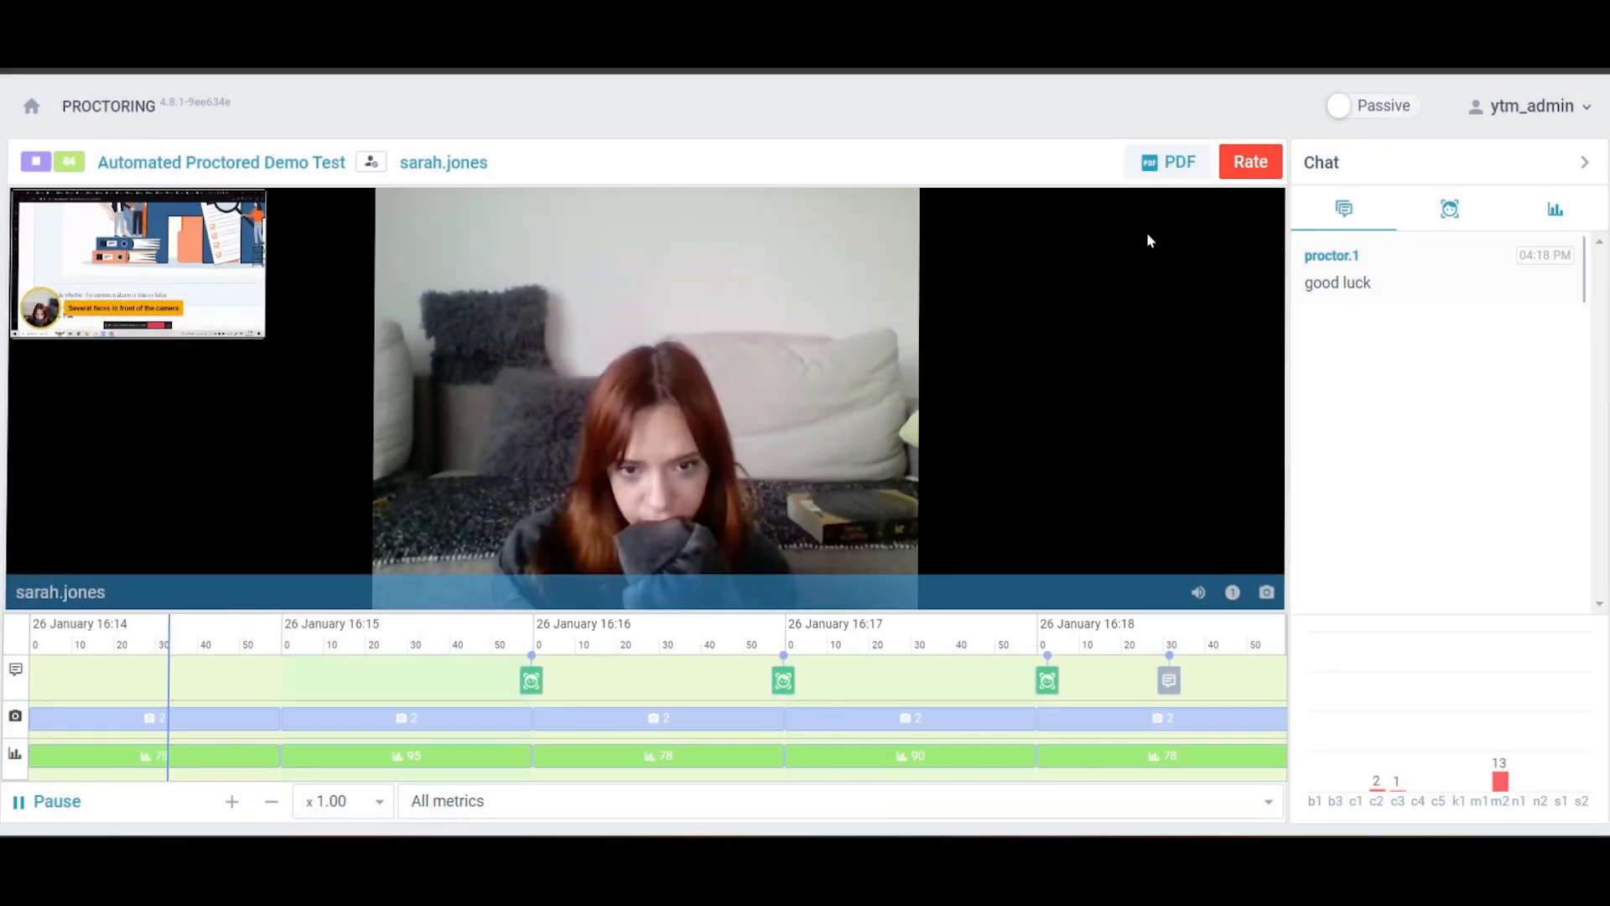
{"action": "left_click", "coordinate": [1164, 168]}
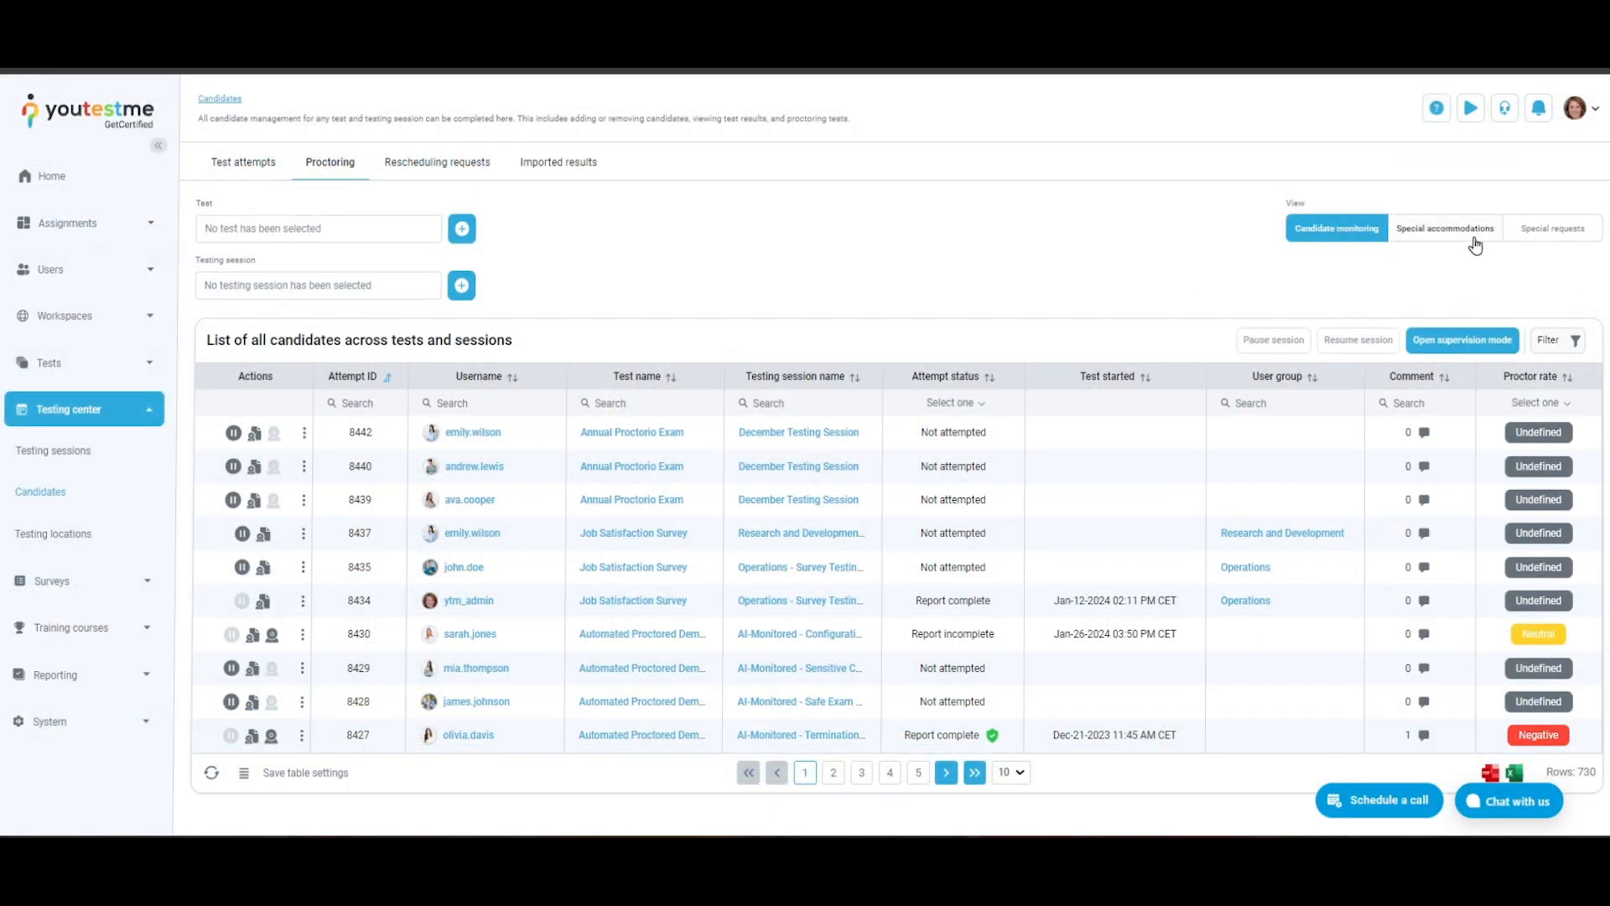
- Show the special accommodations view, filter the requests by the Next Generation NCLEX exam test and clear that filter
{"action": "left_click", "coordinate": [1478, 243]}
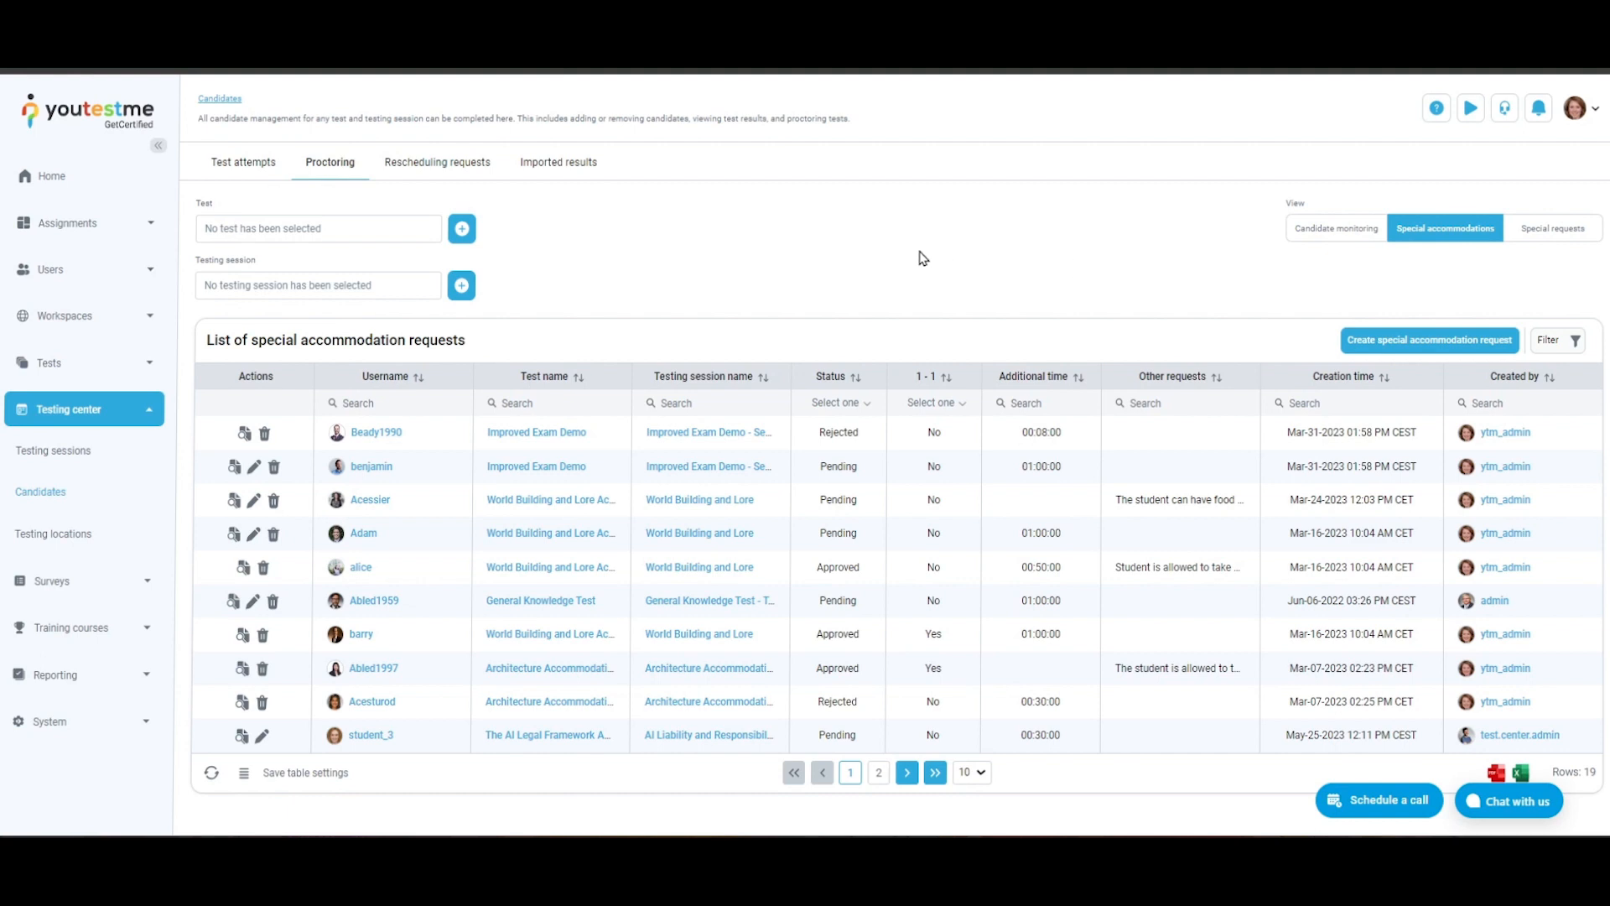
{"action": "left_click", "coordinate": [454, 238]}
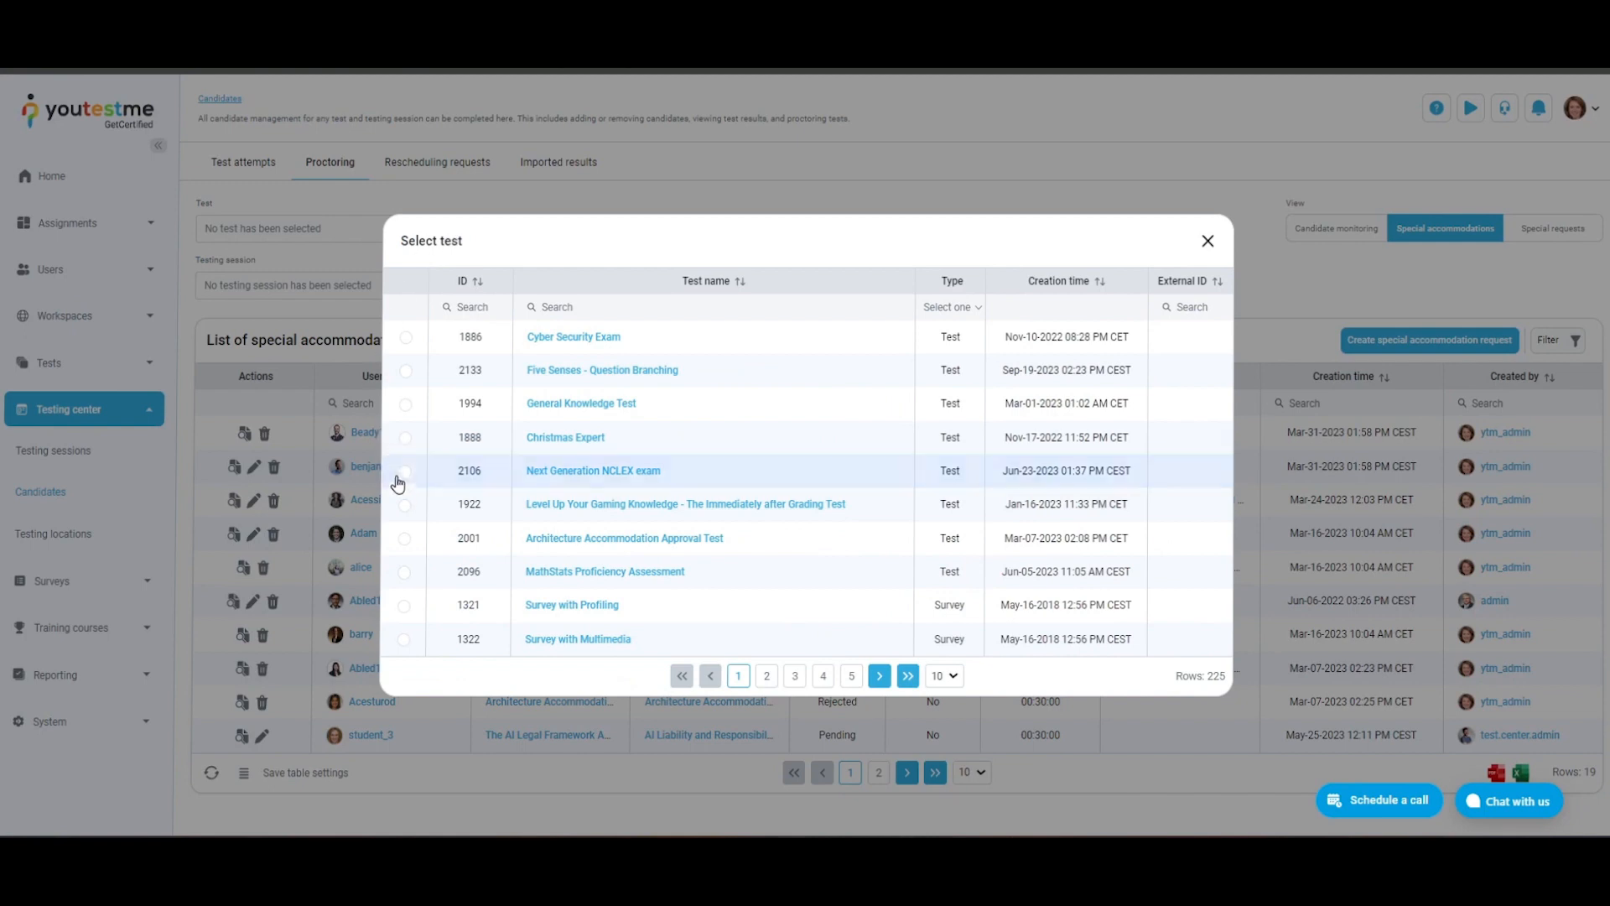
{"action": "left_click", "coordinate": [406, 474]}
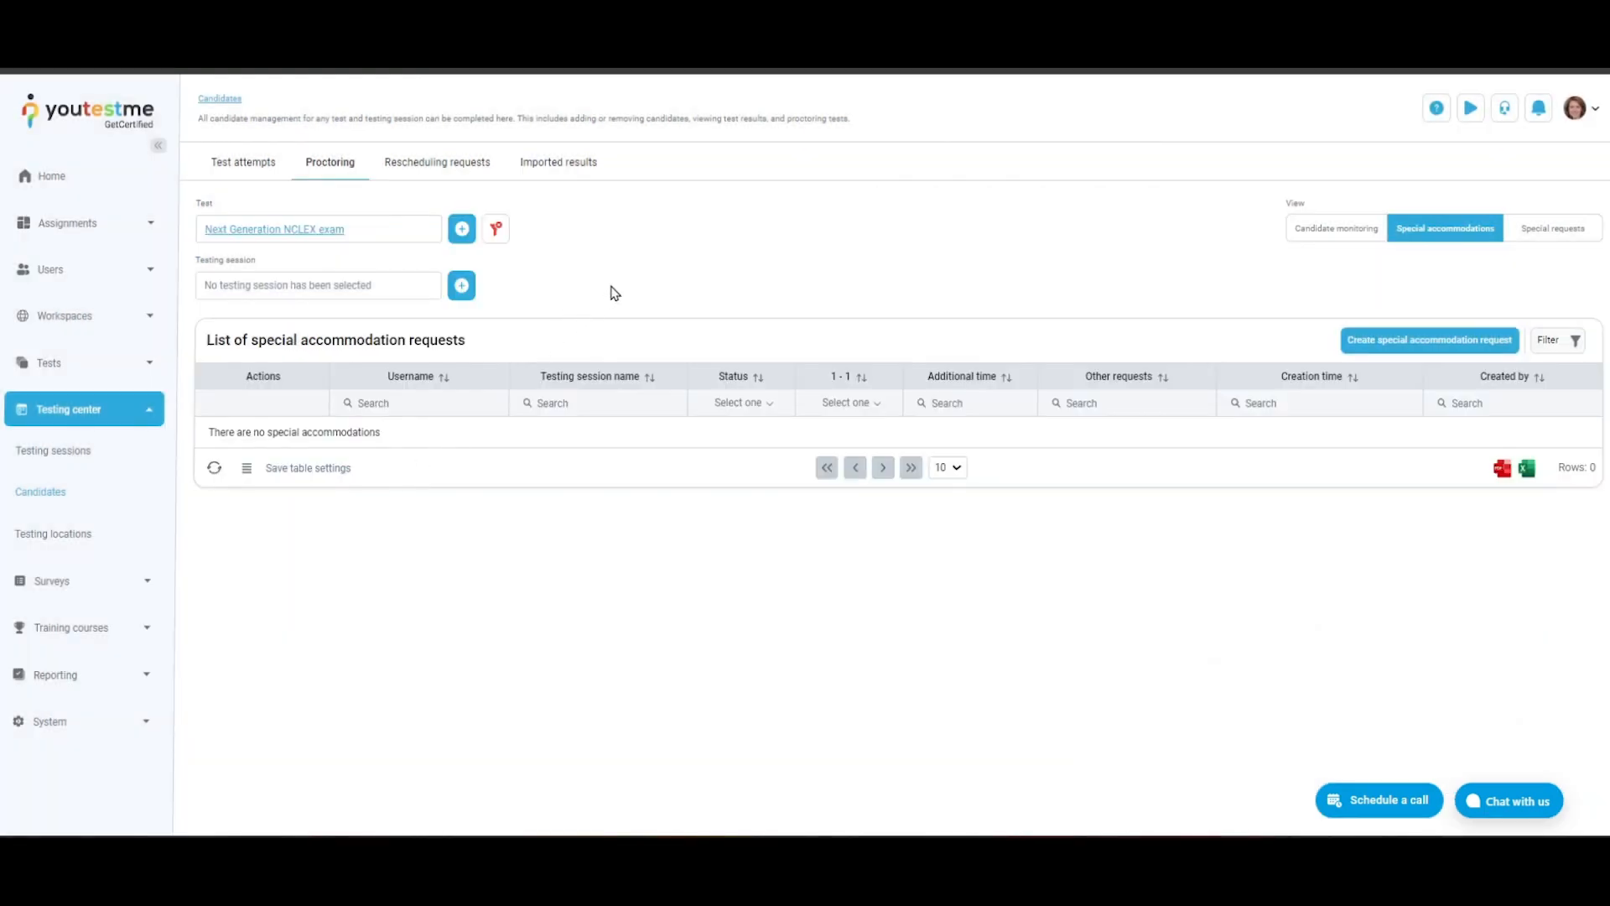
{"action": "left_click", "coordinate": [496, 229]}
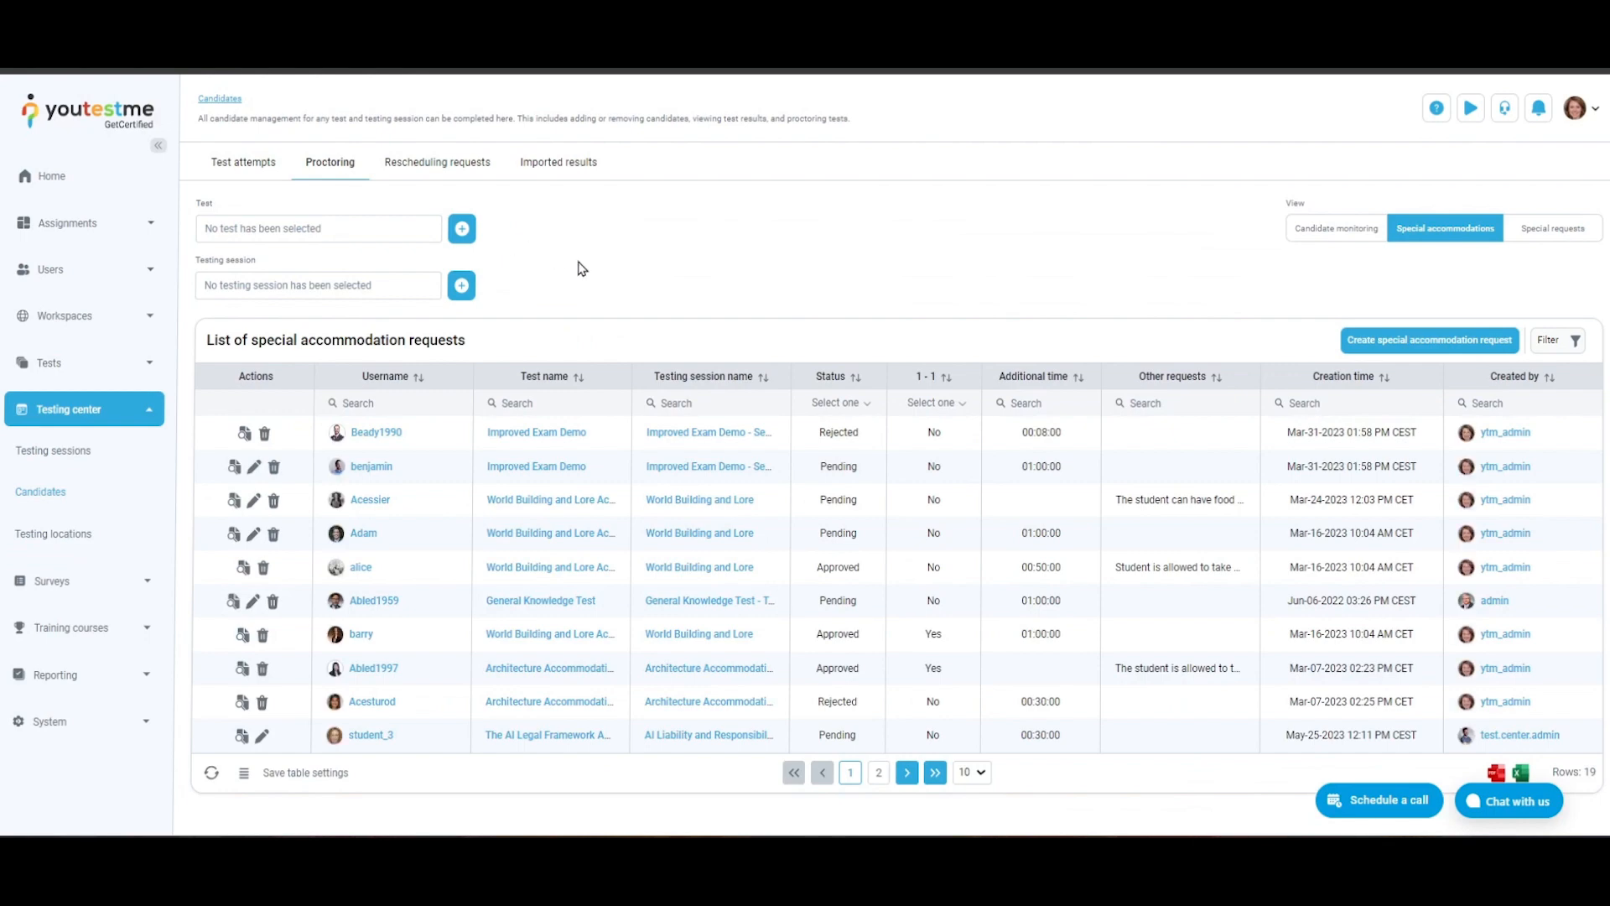
- Filter the special accommodation requests by the expired Federal and State Laws and Regulations testing session and clear the filter
{"action": "left_click", "coordinate": [461, 286]}
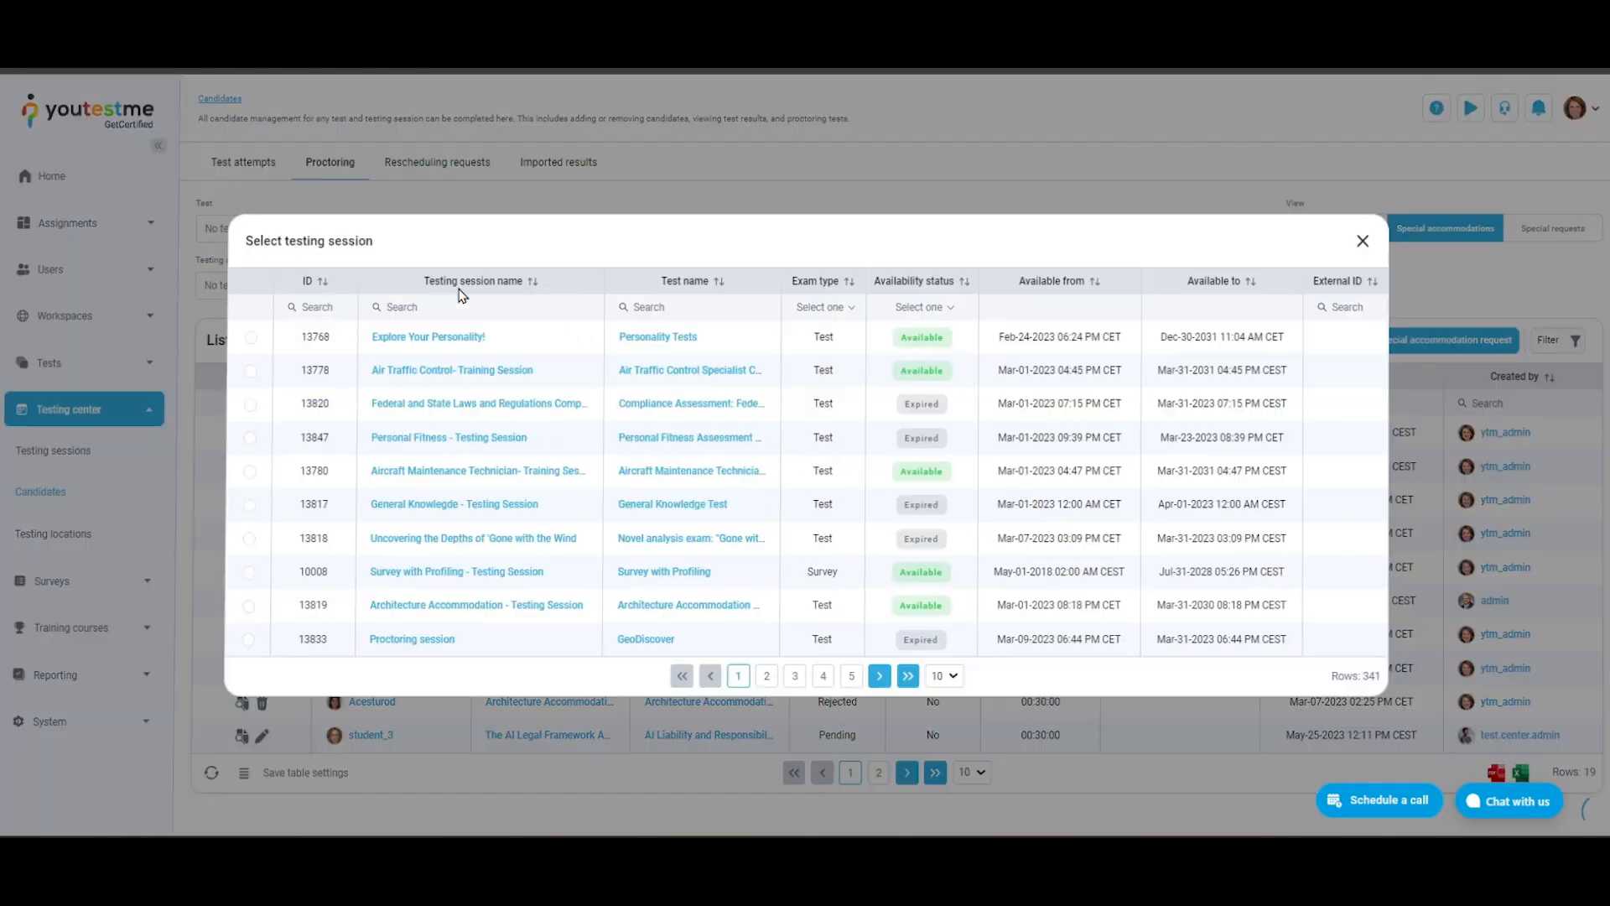
{"action": "left_click", "coordinate": [252, 408]}
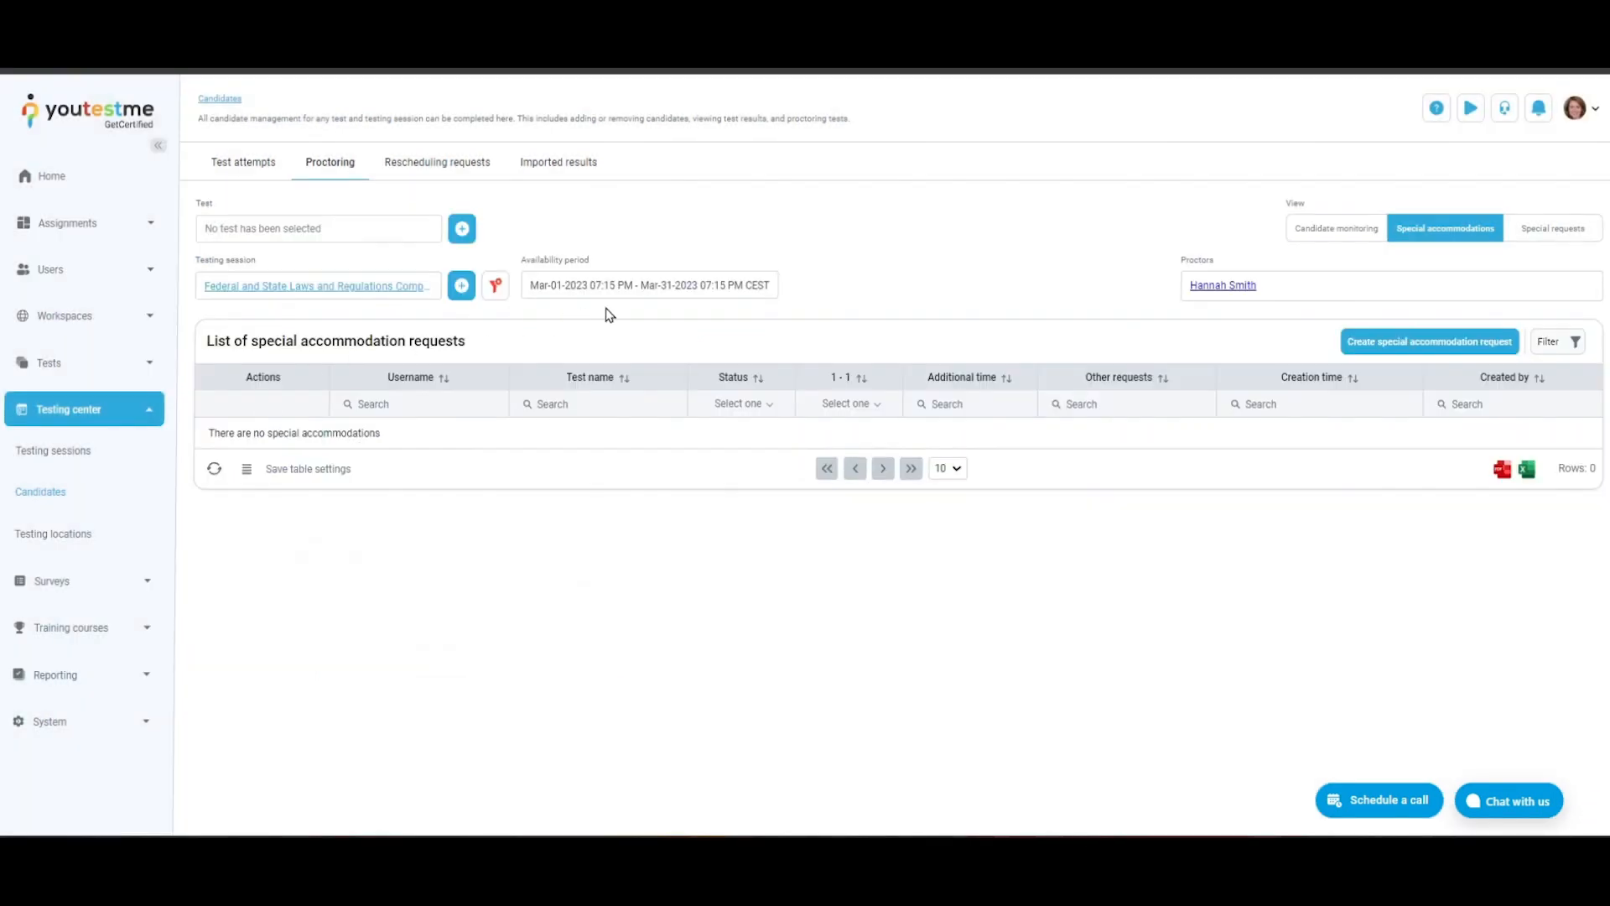
{"action": "left_click", "coordinate": [495, 285]}
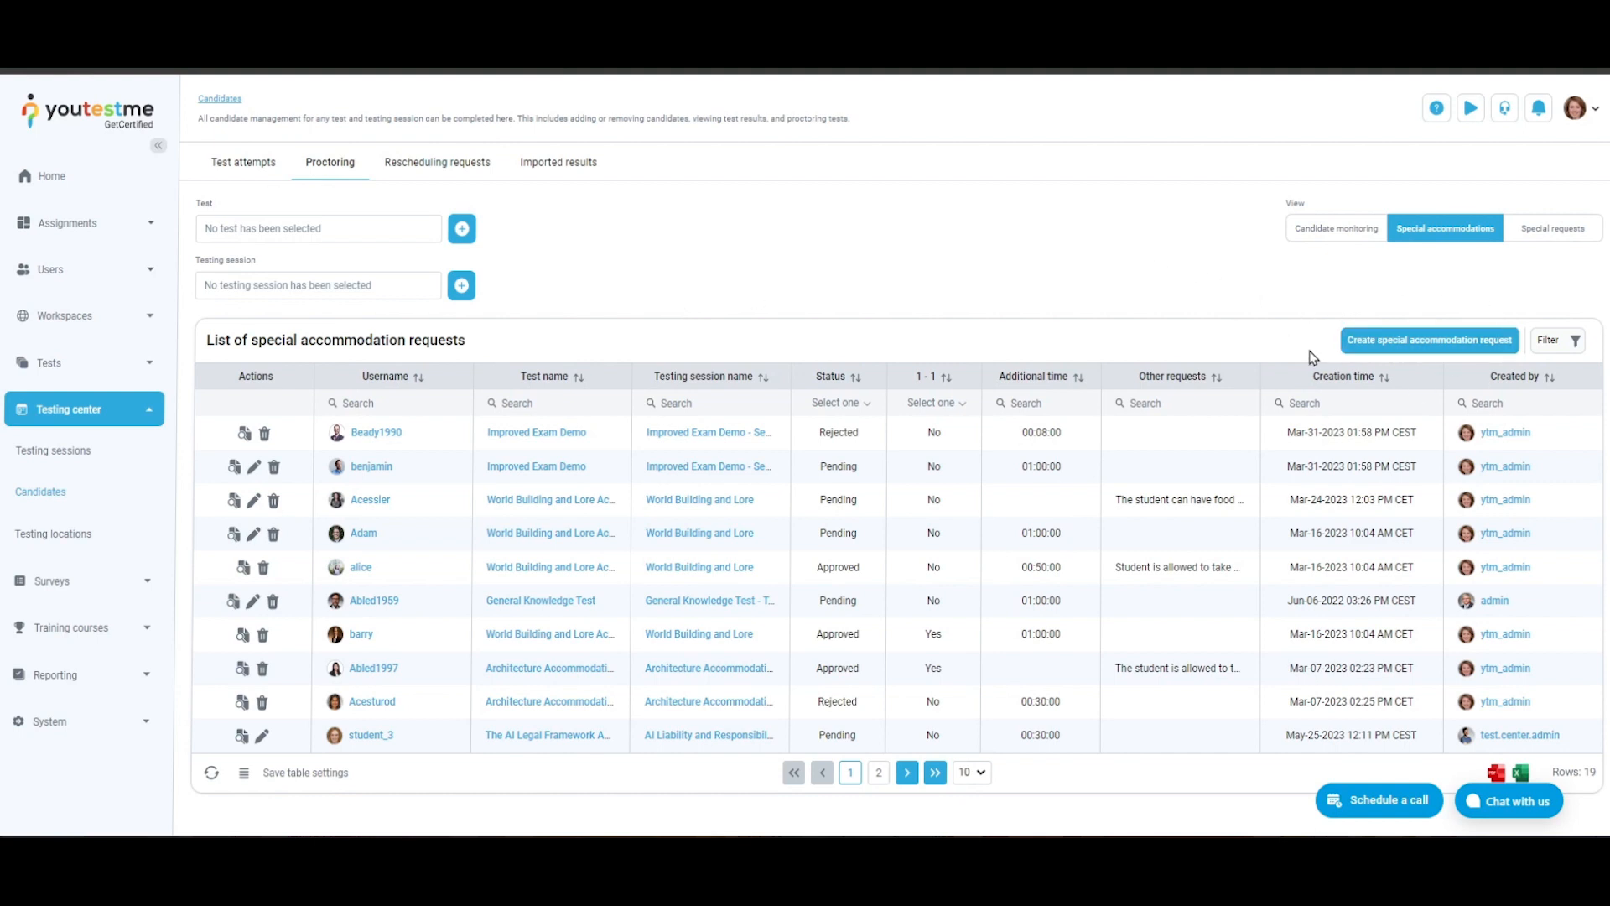
- Start a special accommodation request for a candidate of the Architecture Accommodation Approval Test and check the time accommodation options without choosing one
{"action": "left_click", "coordinate": [1377, 344]}
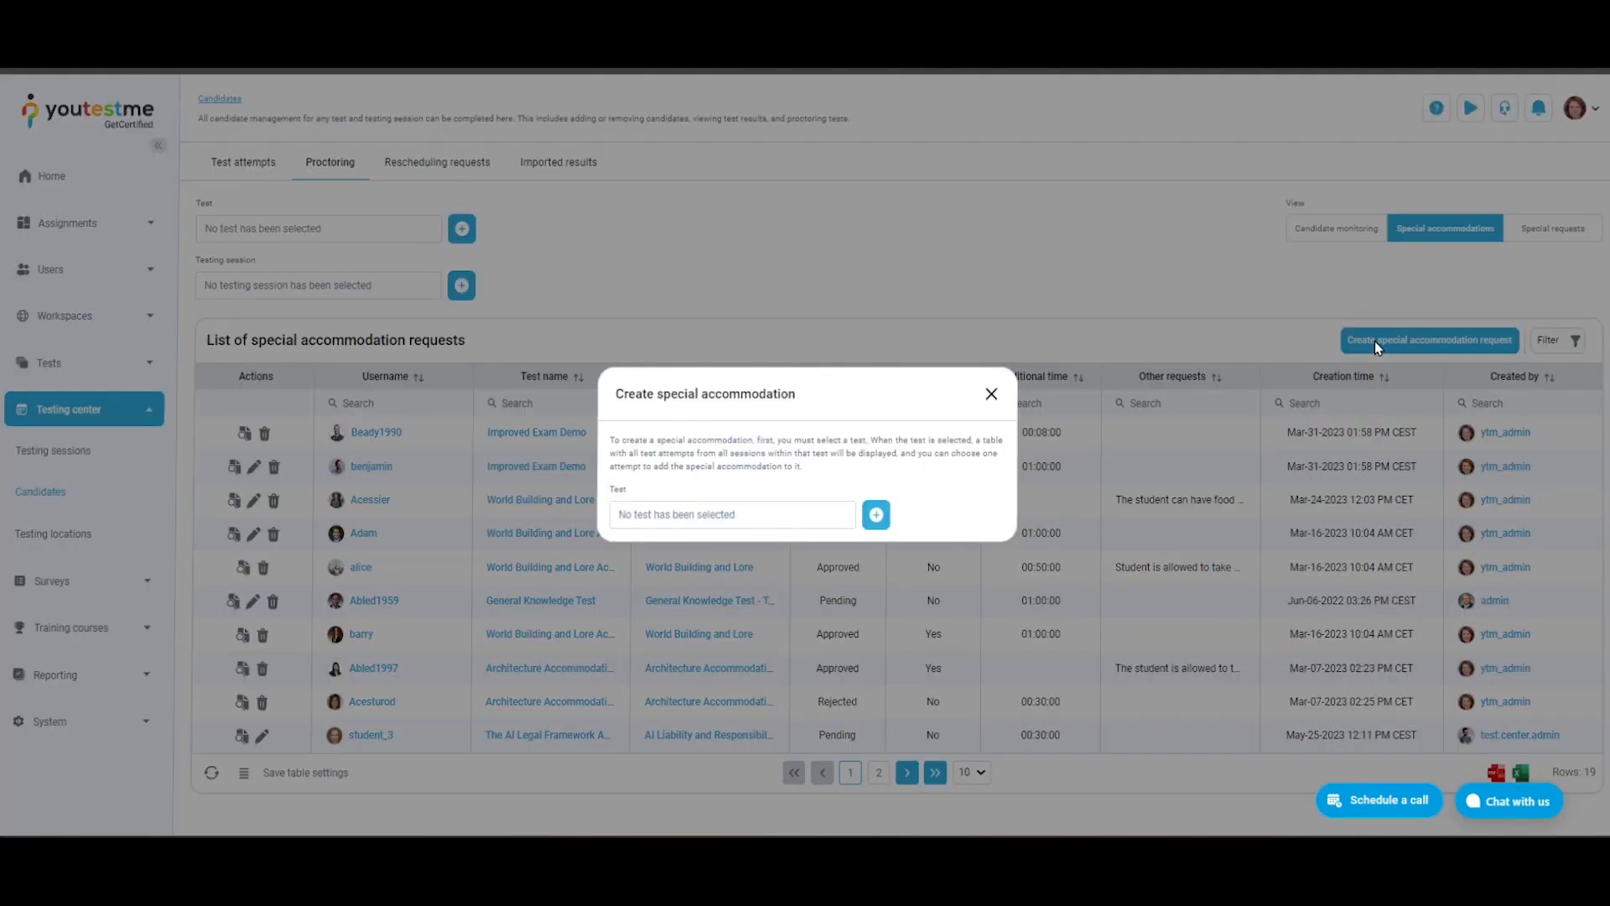
{"action": "left_click", "coordinate": [876, 514]}
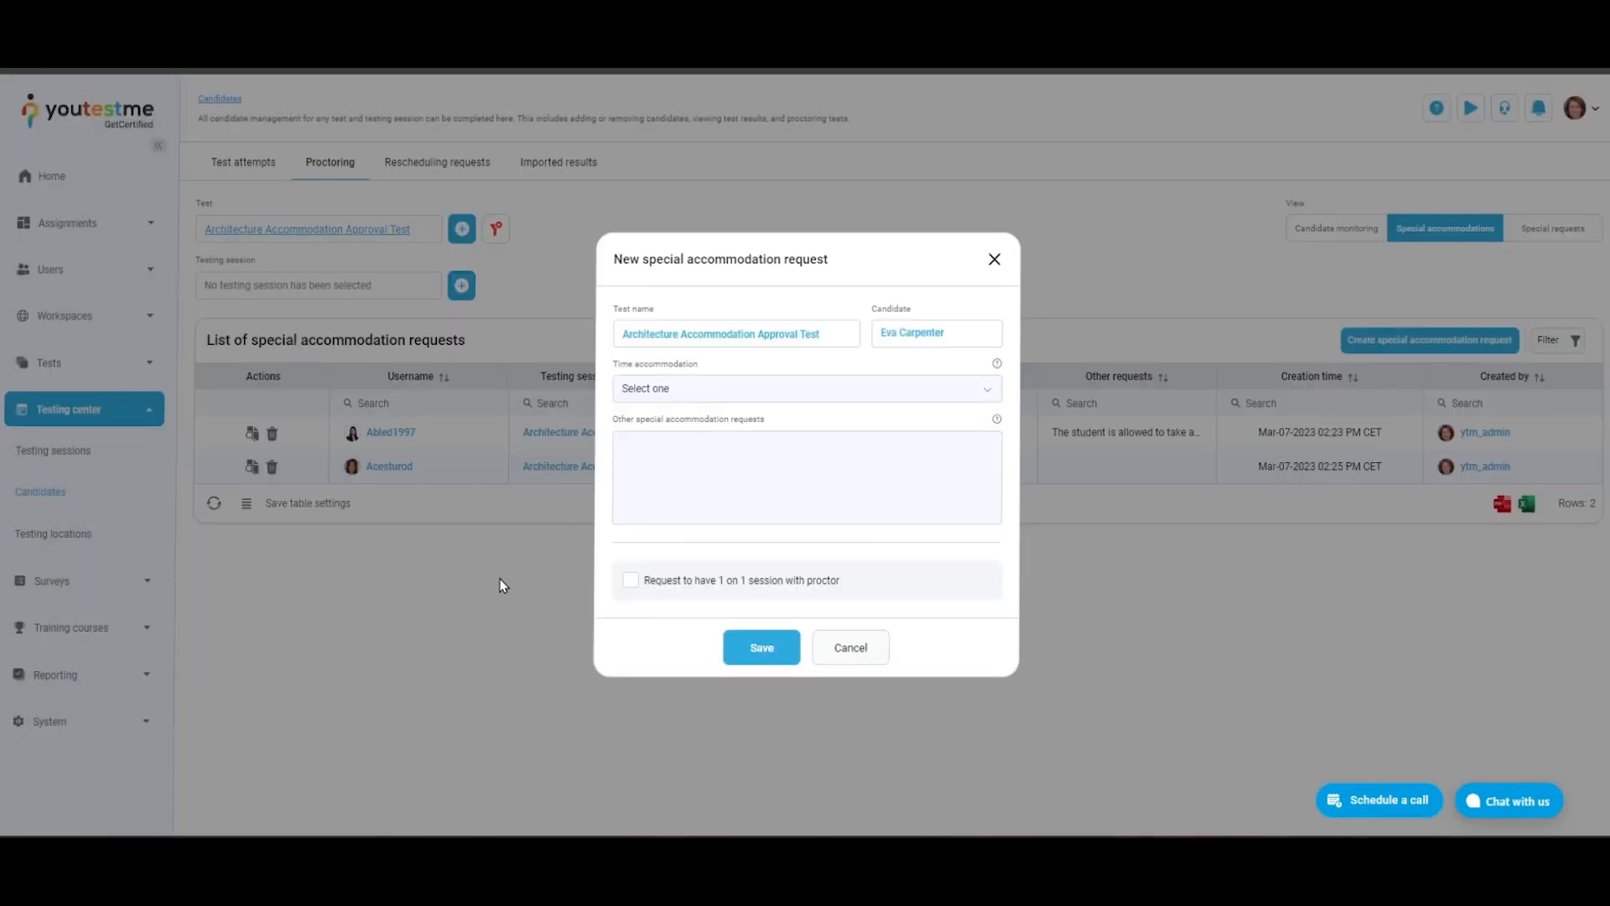
{"action": "left_click", "coordinate": [946, 398]}
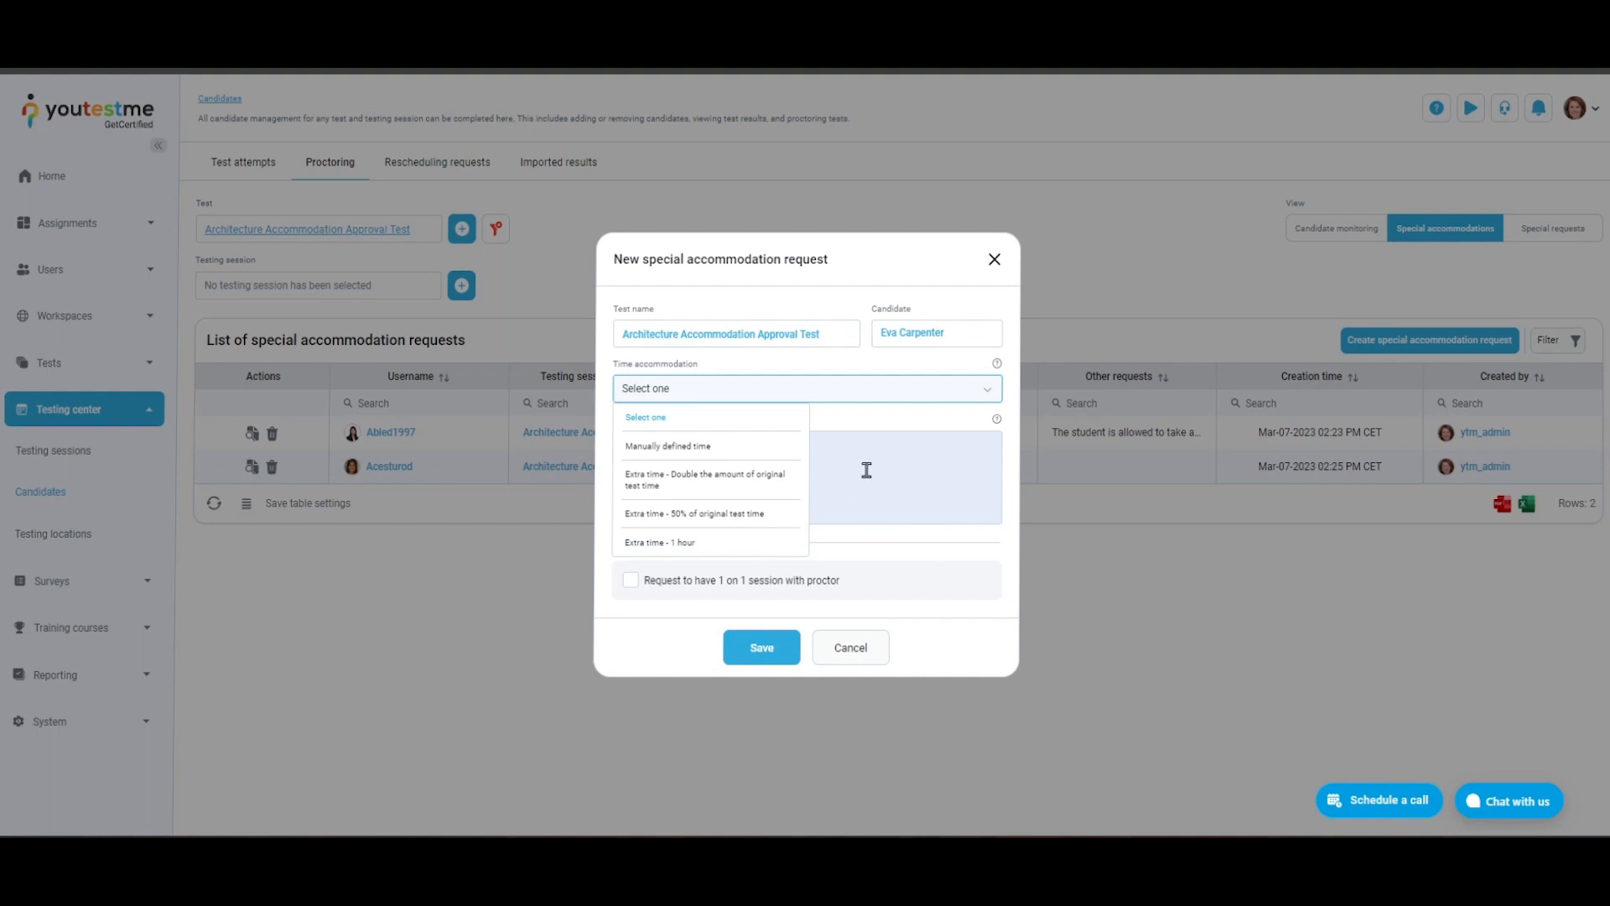
{"action": "left_click", "coordinate": [906, 430]}
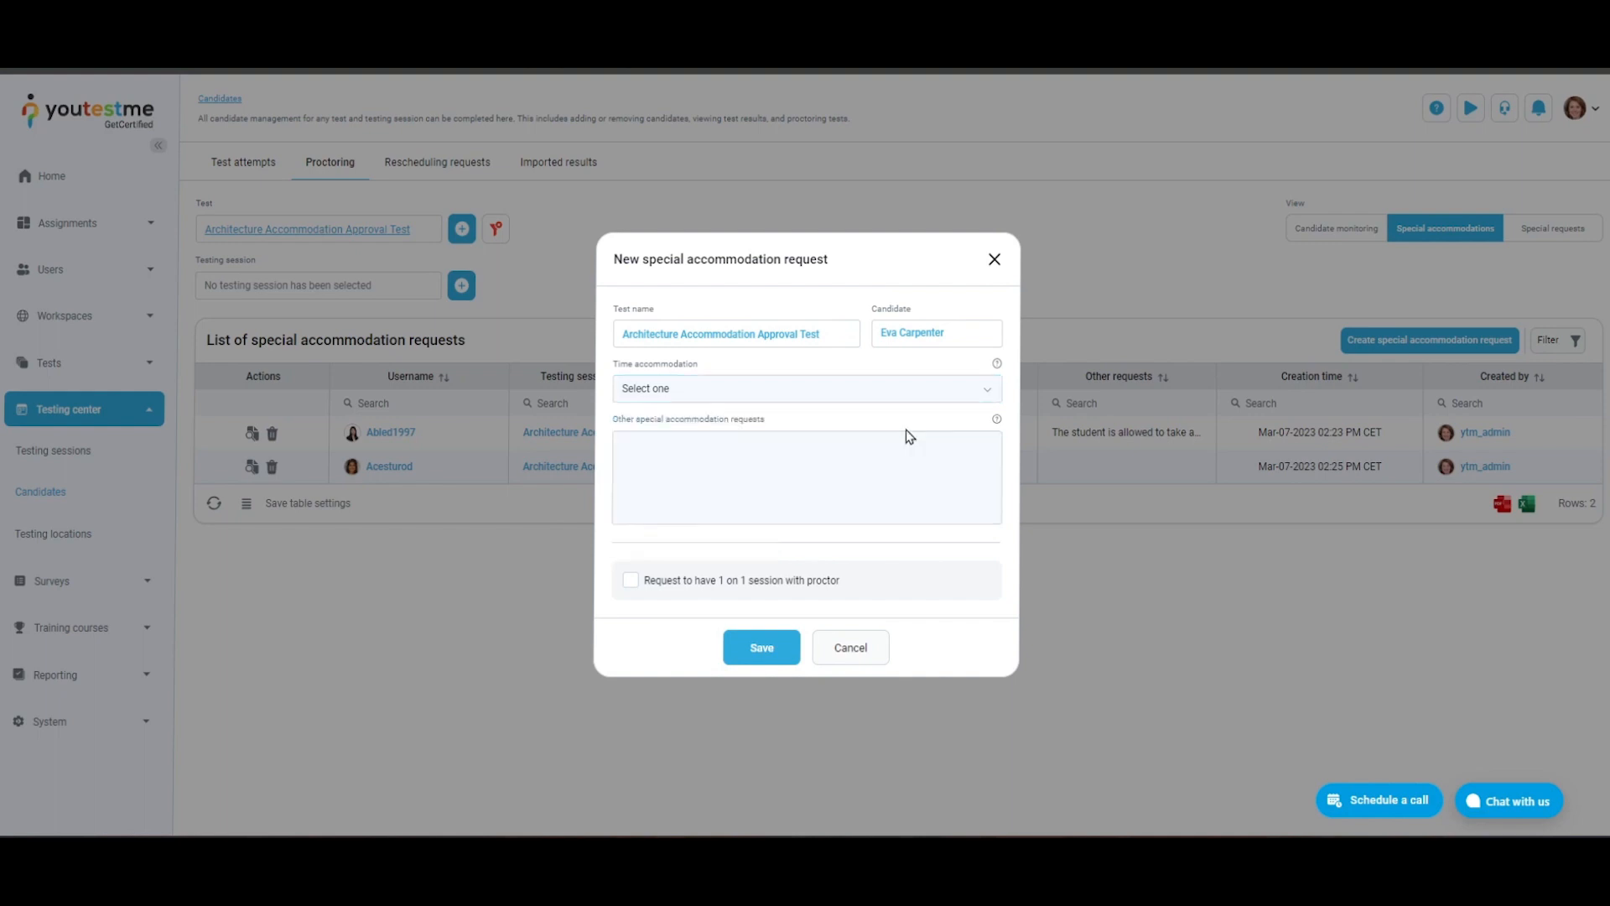
- Enter "The candidate can have food and drink during the test." as the other request, require a 1 on 1 proctor session, and save
{"action": "left_click", "coordinate": [938, 482]}
{"action": "type", "text": "The candidate can have food and drink during the test."}
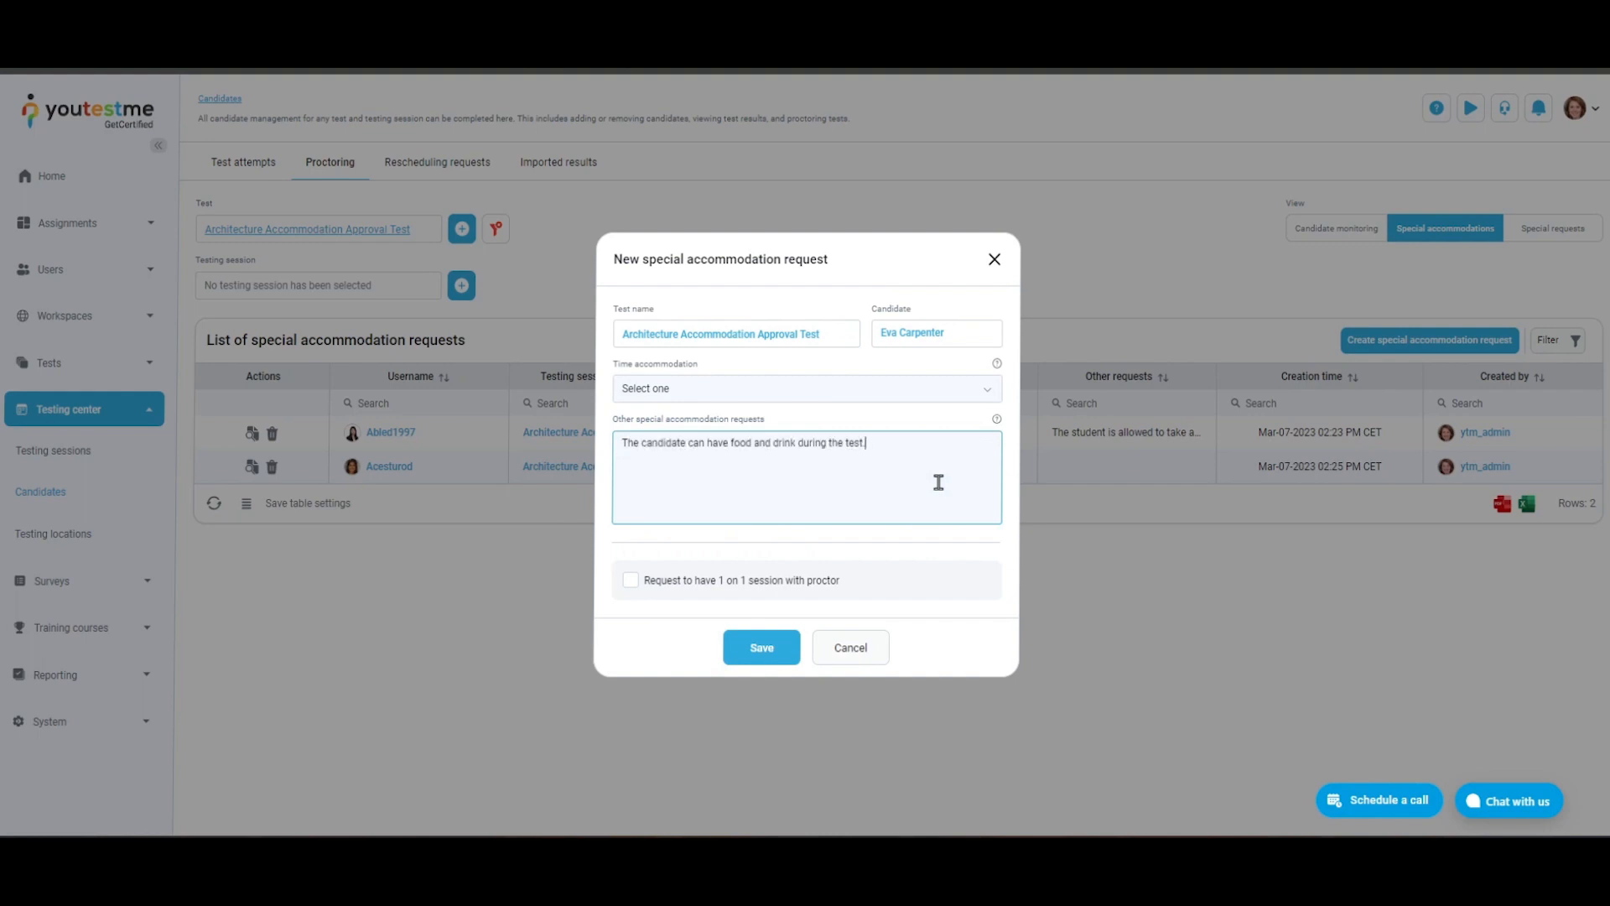
{"action": "left_click", "coordinate": [630, 584]}
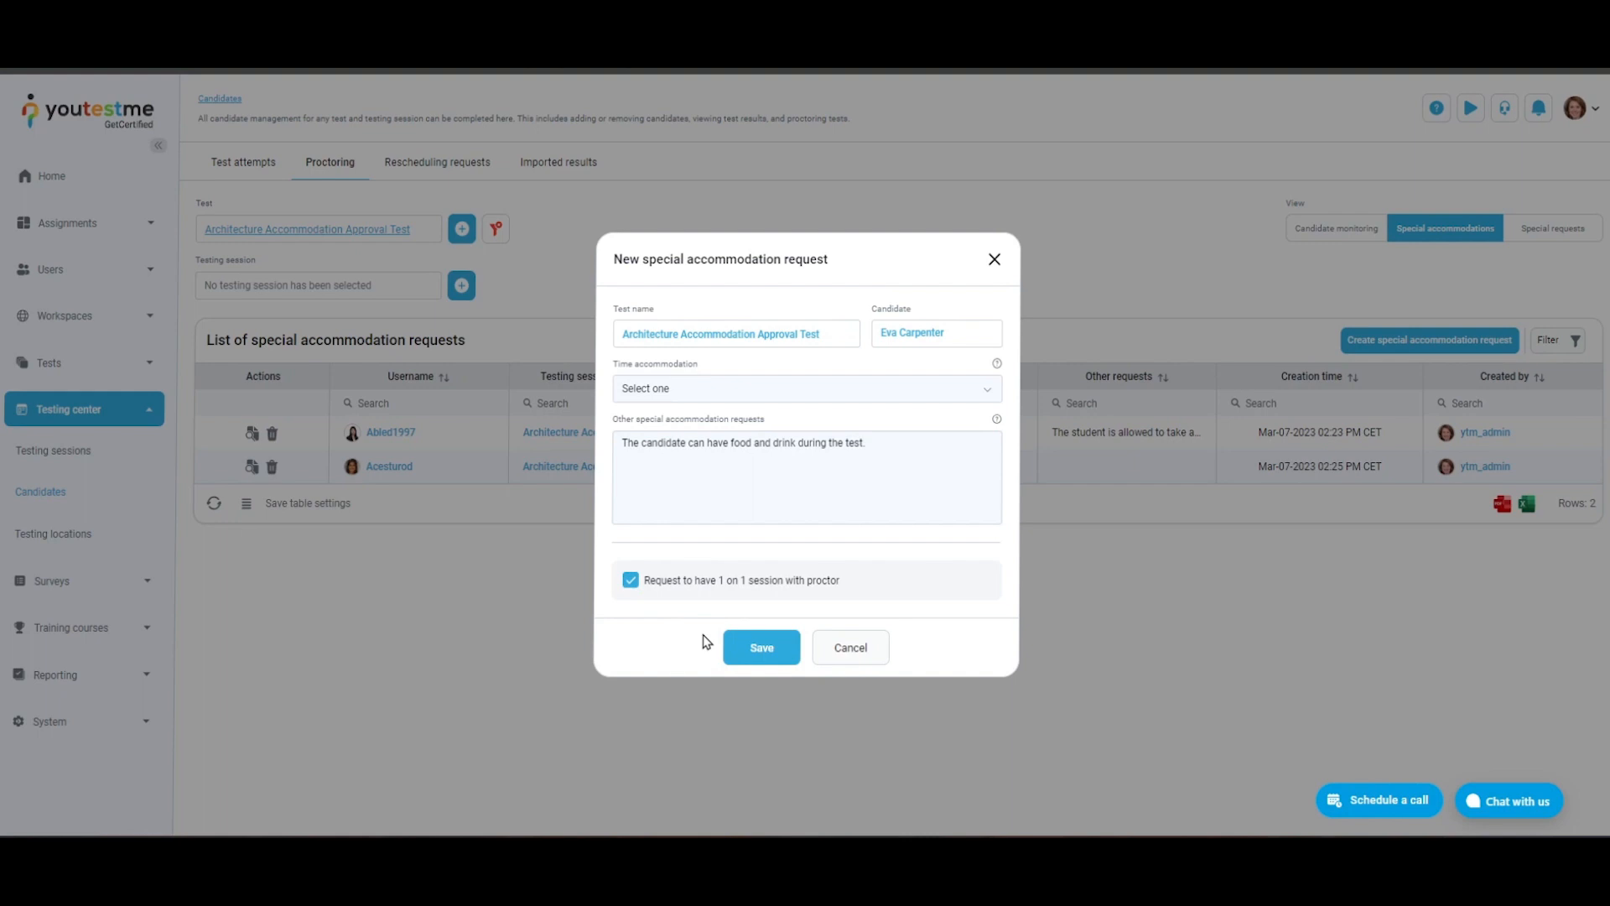
{"action": "left_click", "coordinate": [755, 659]}
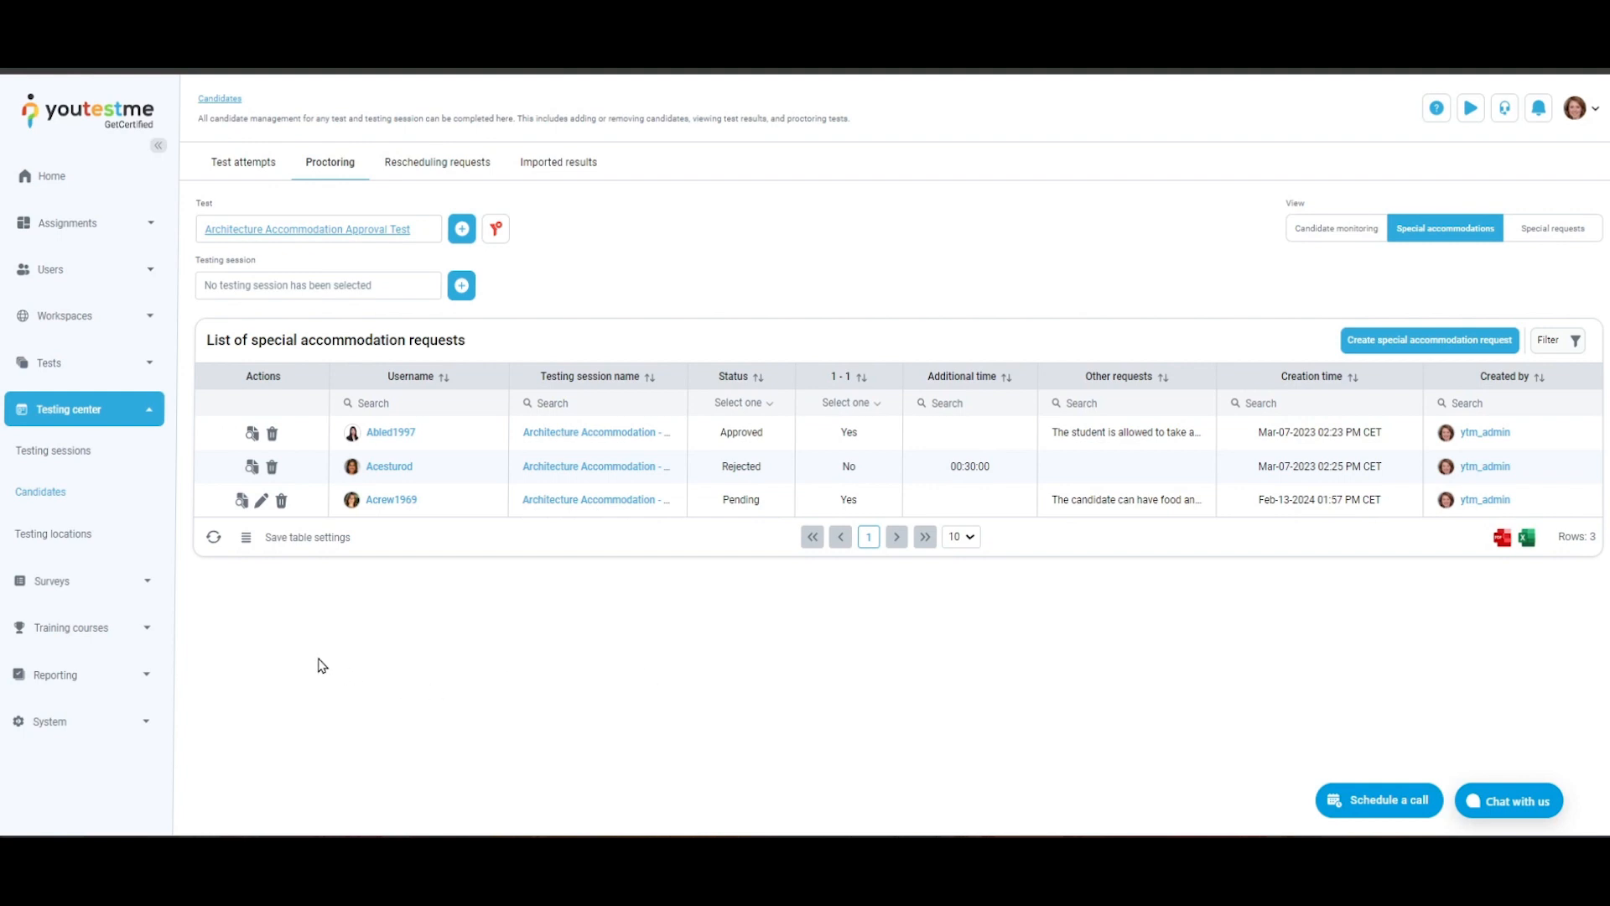
- Review the response form and status options of the pending special accommodation request, and close it without responding
{"action": "left_click", "coordinate": [242, 500]}
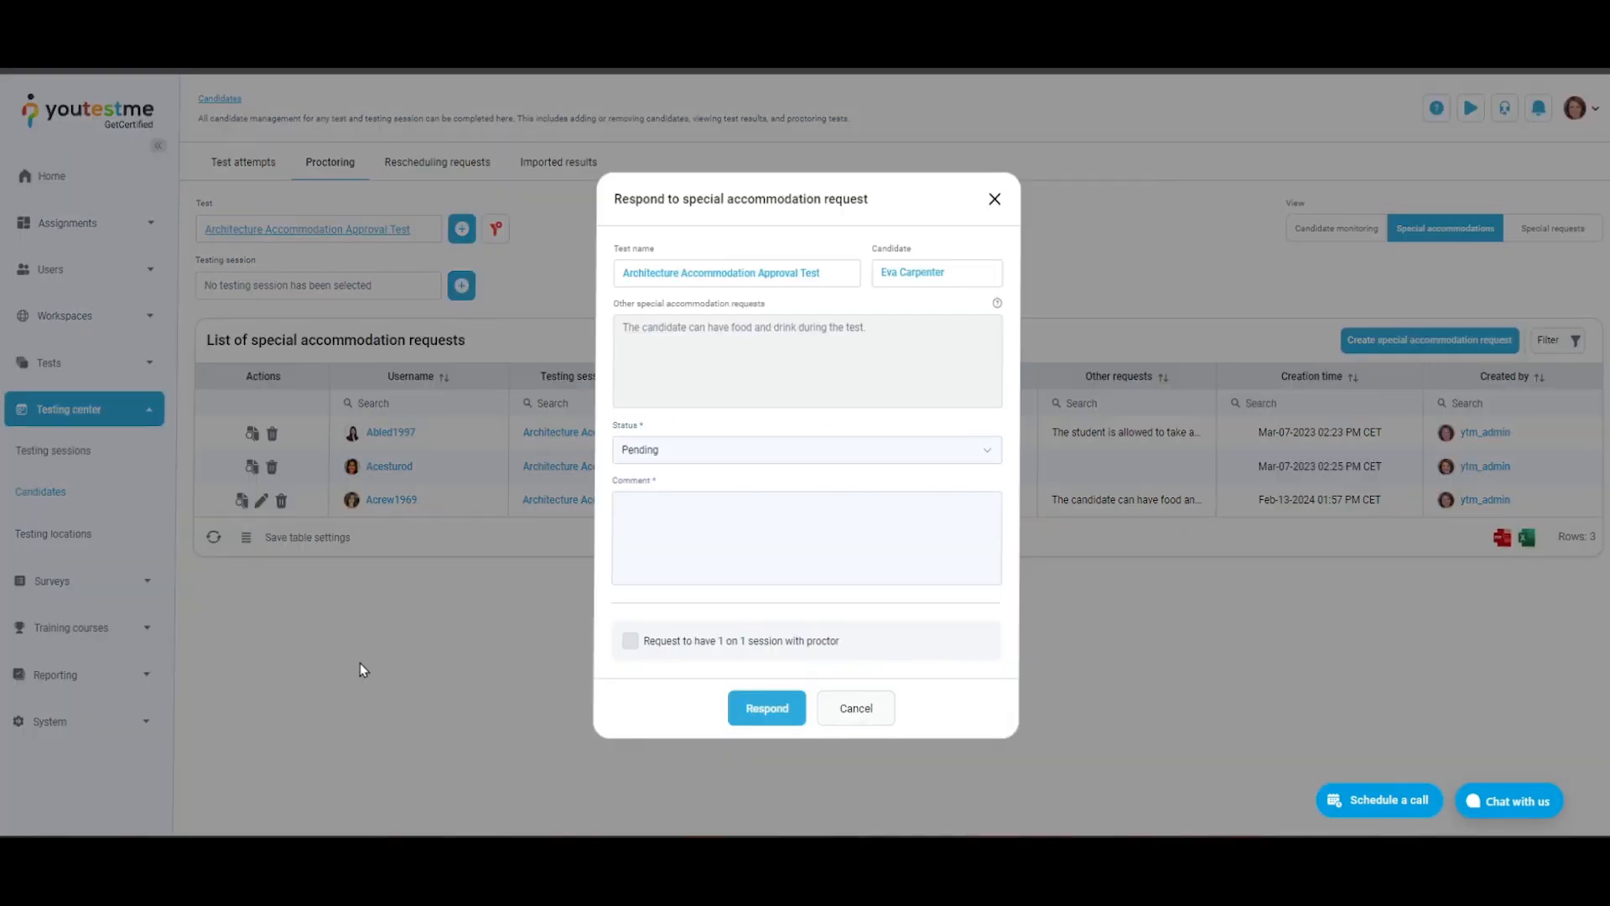
{"action": "left_click", "coordinate": [977, 455]}
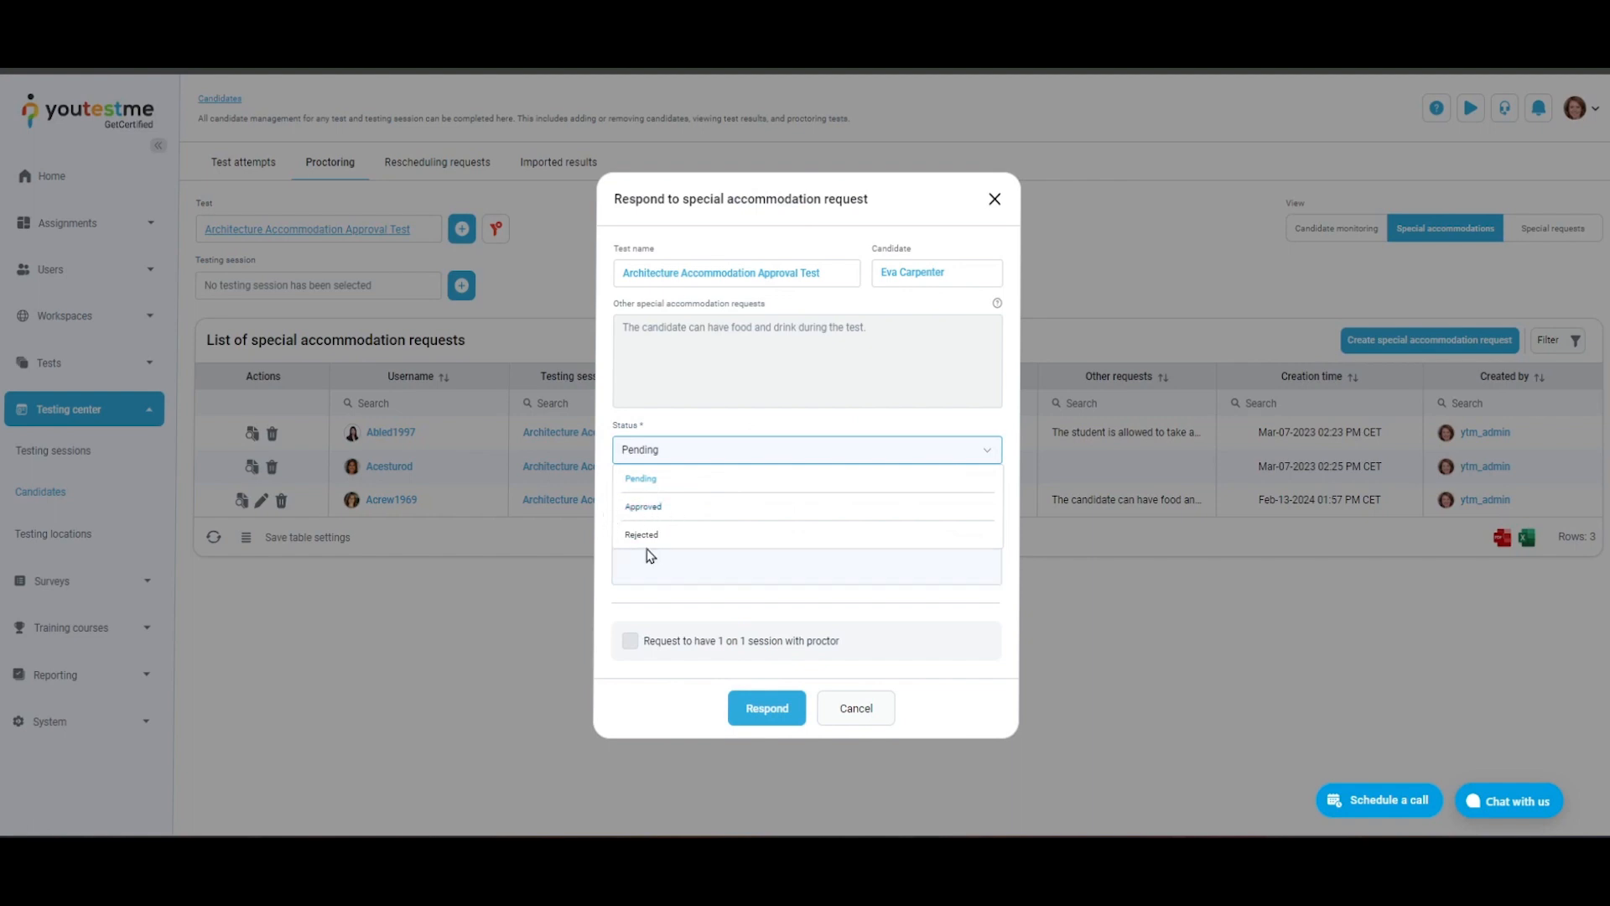
{"action": "left_click", "coordinate": [992, 455]}
{"action": "left_click", "coordinate": [873, 709]}
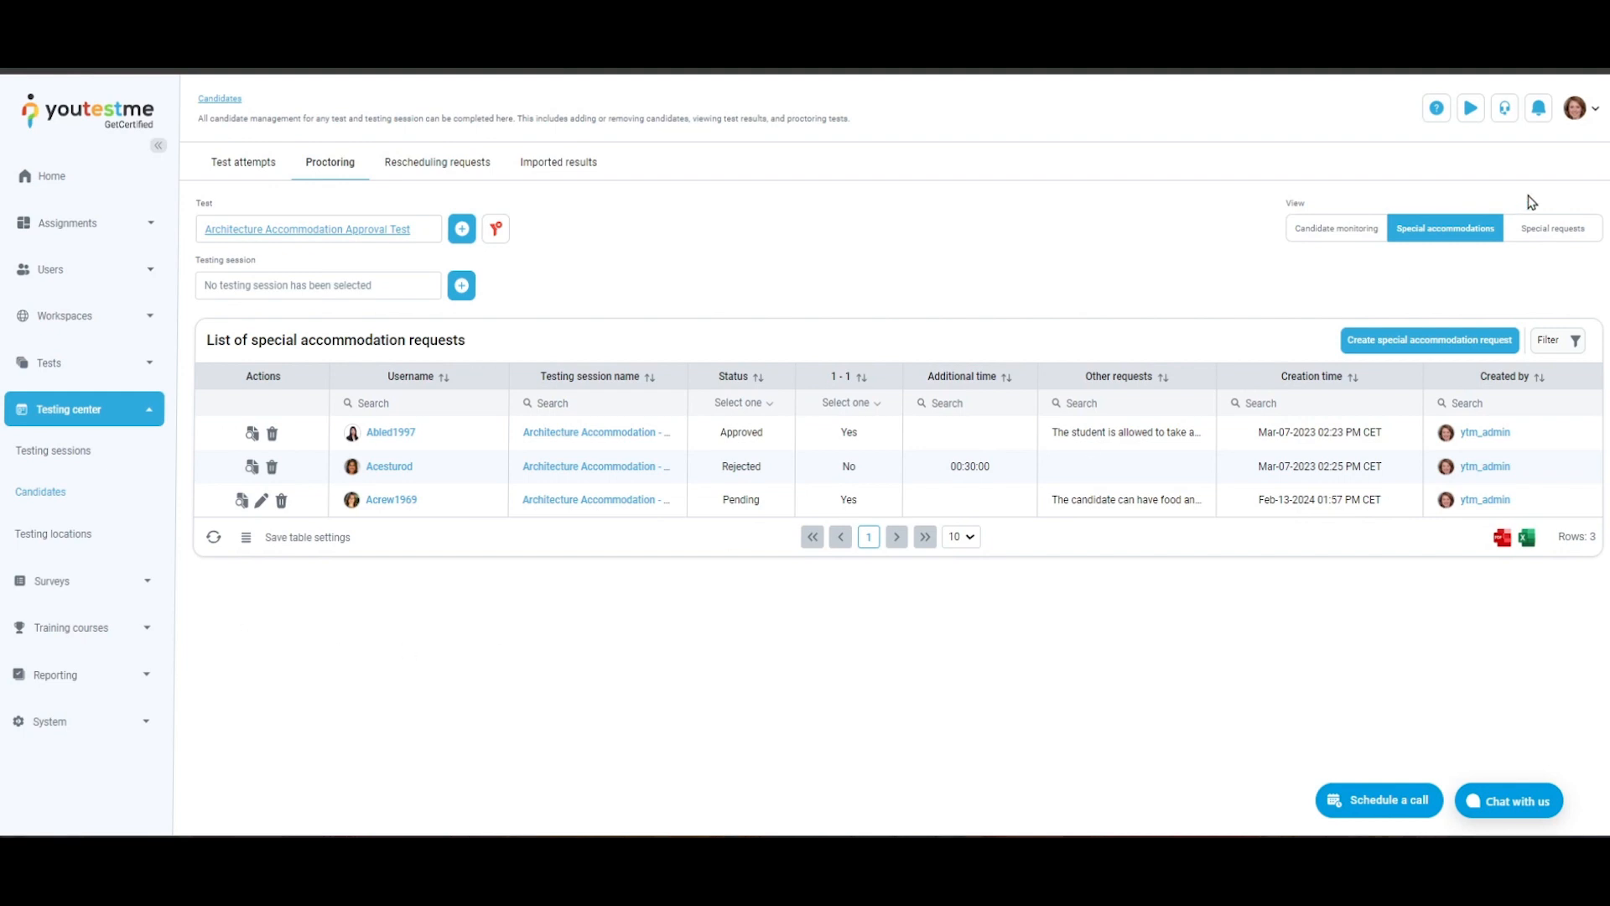
- Show the special requests view, filter the requests by the Architecture Accommodation Approval Test and clear that filter
{"action": "left_click", "coordinate": [1535, 227]}
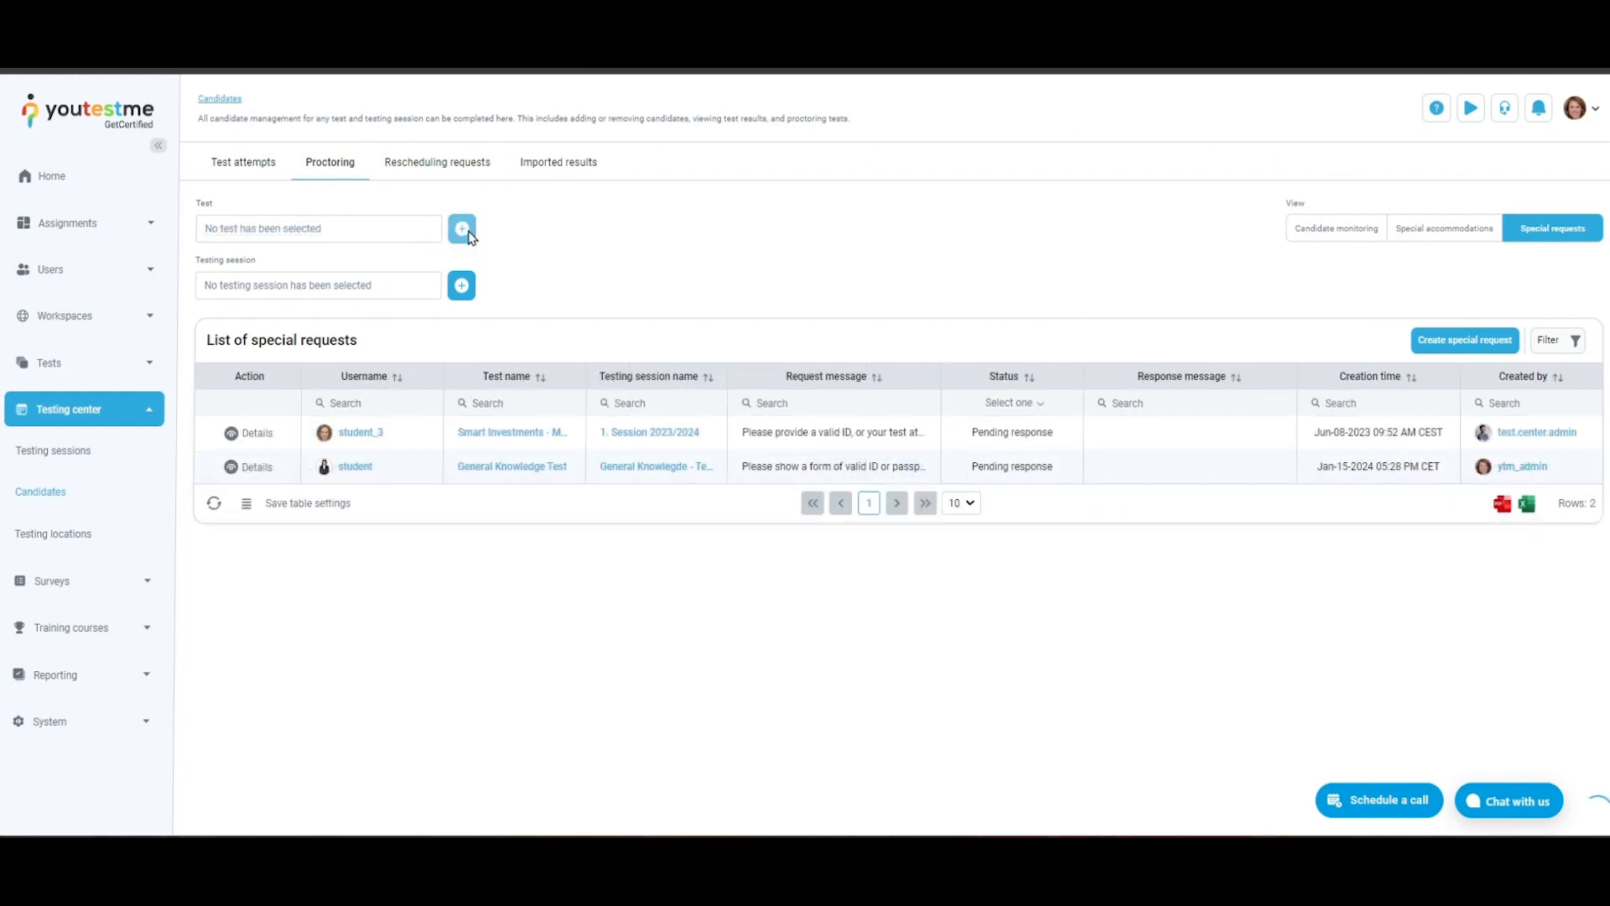
{"action": "left_click", "coordinate": [462, 229]}
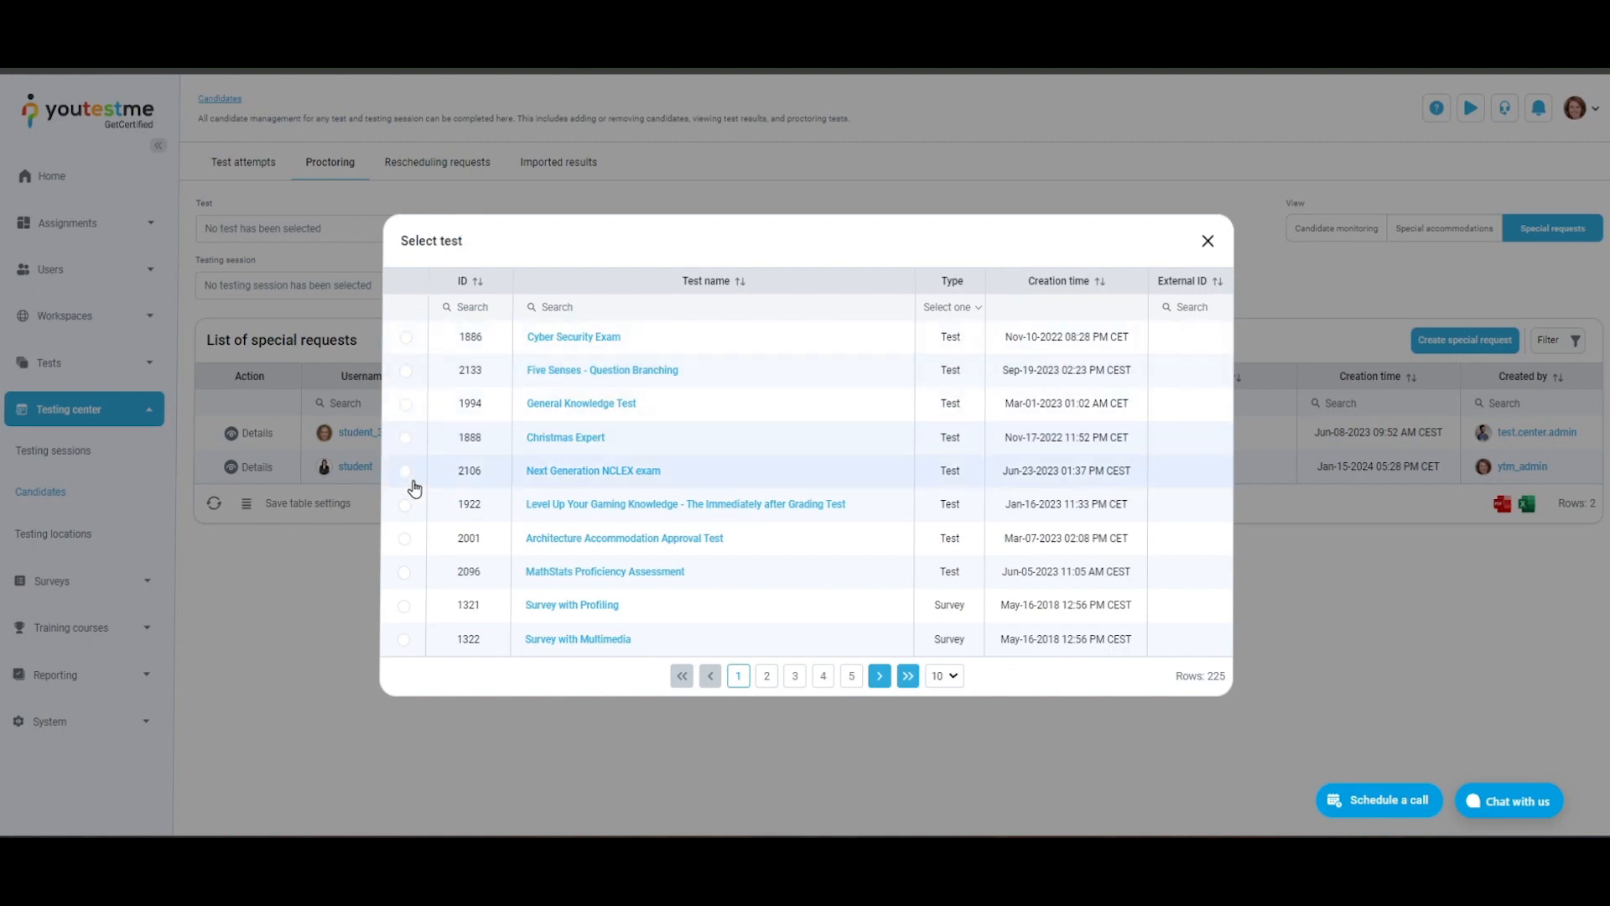
{"action": "left_click", "coordinate": [406, 539]}
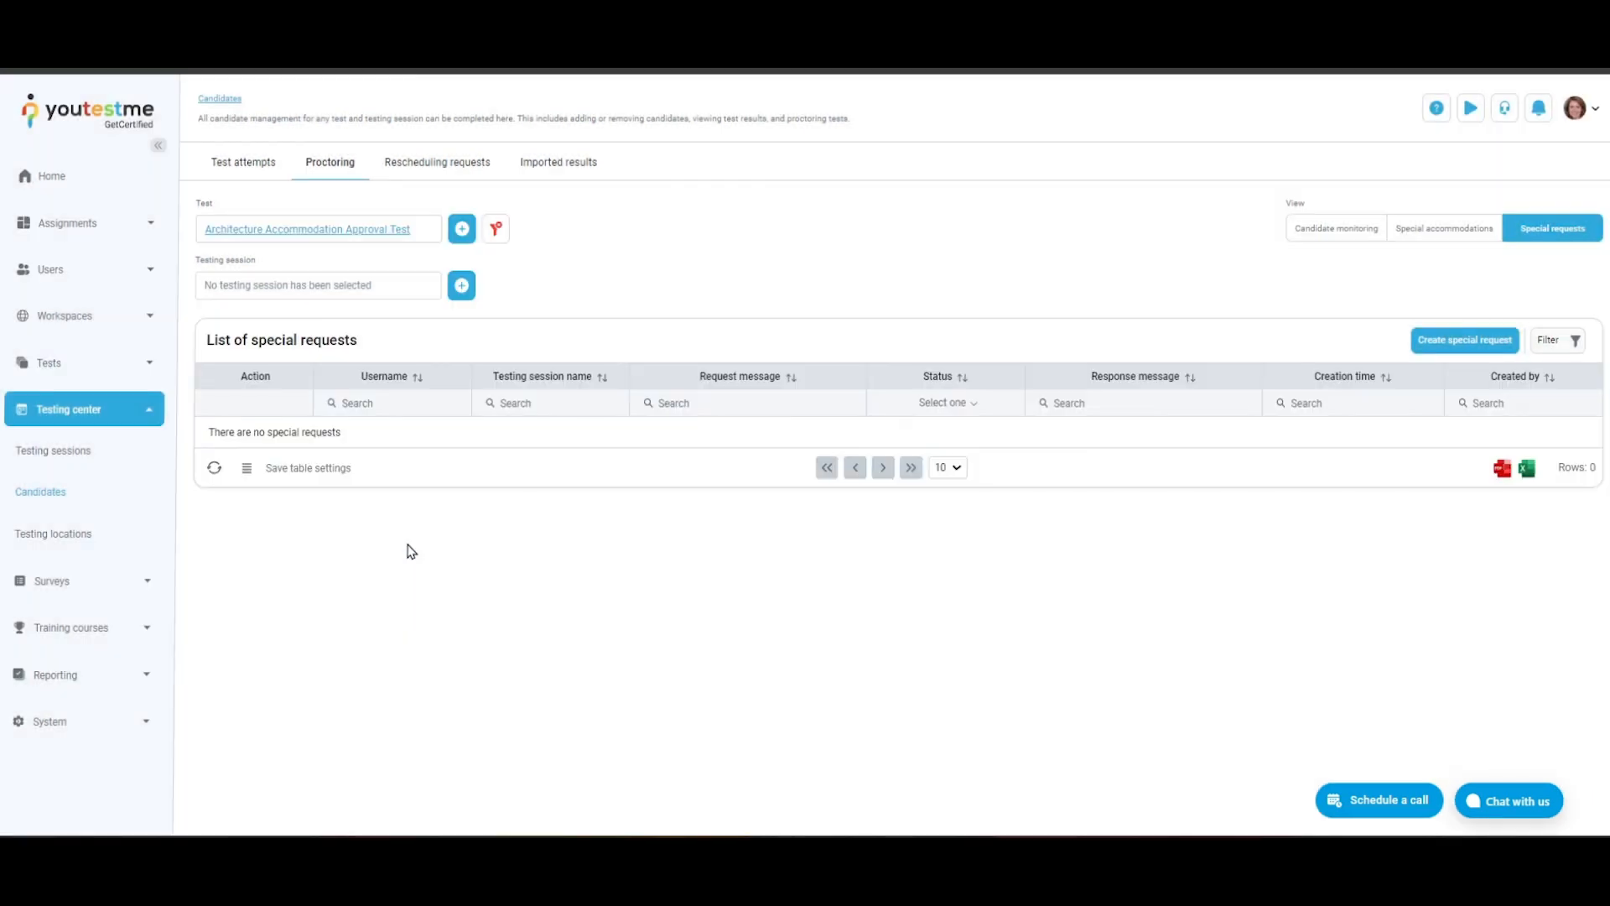
{"action": "left_click", "coordinate": [495, 229]}
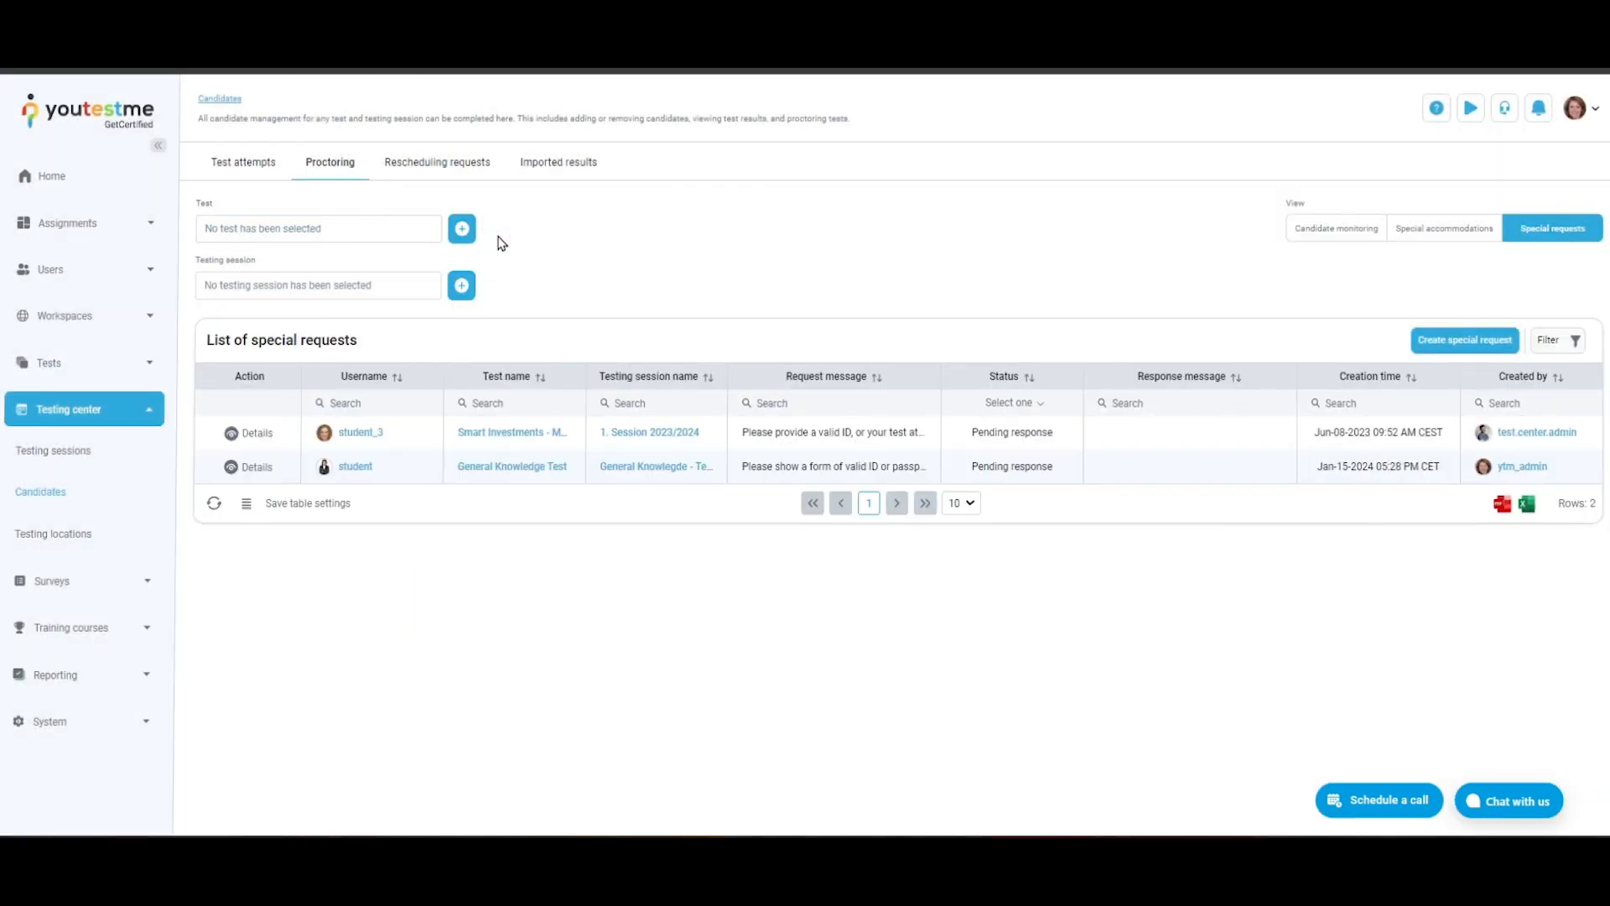
- Filter the special requests by the "Uncovering the Depths of 'Gone with the Wind" testing session and clear the filter
{"action": "left_click", "coordinate": [462, 286]}
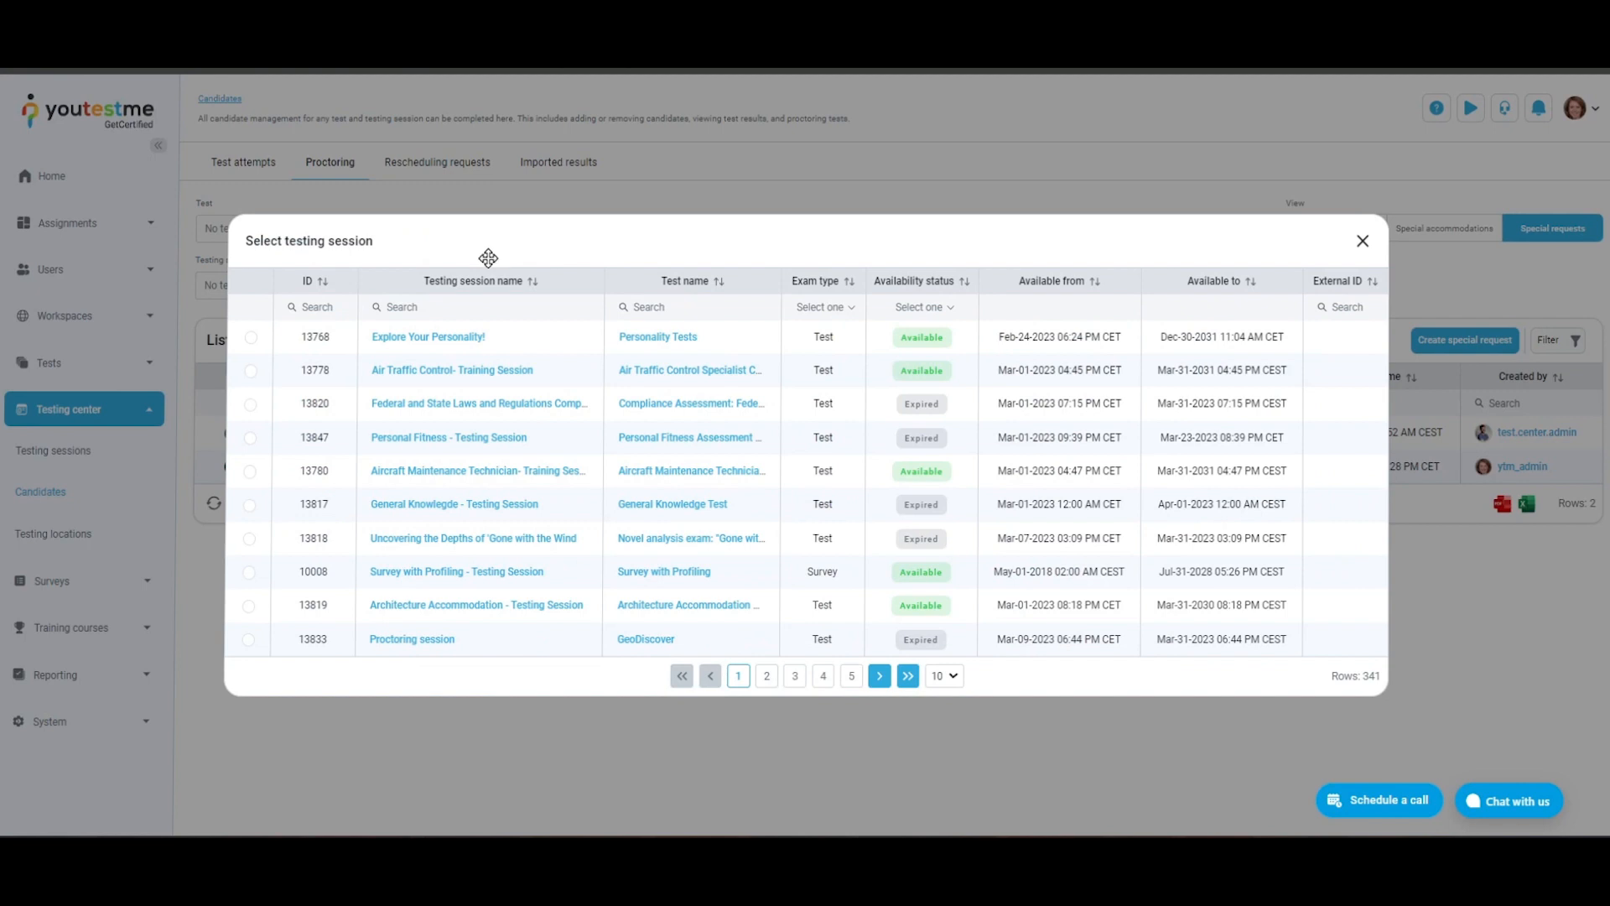
{"action": "left_click", "coordinate": [249, 544]}
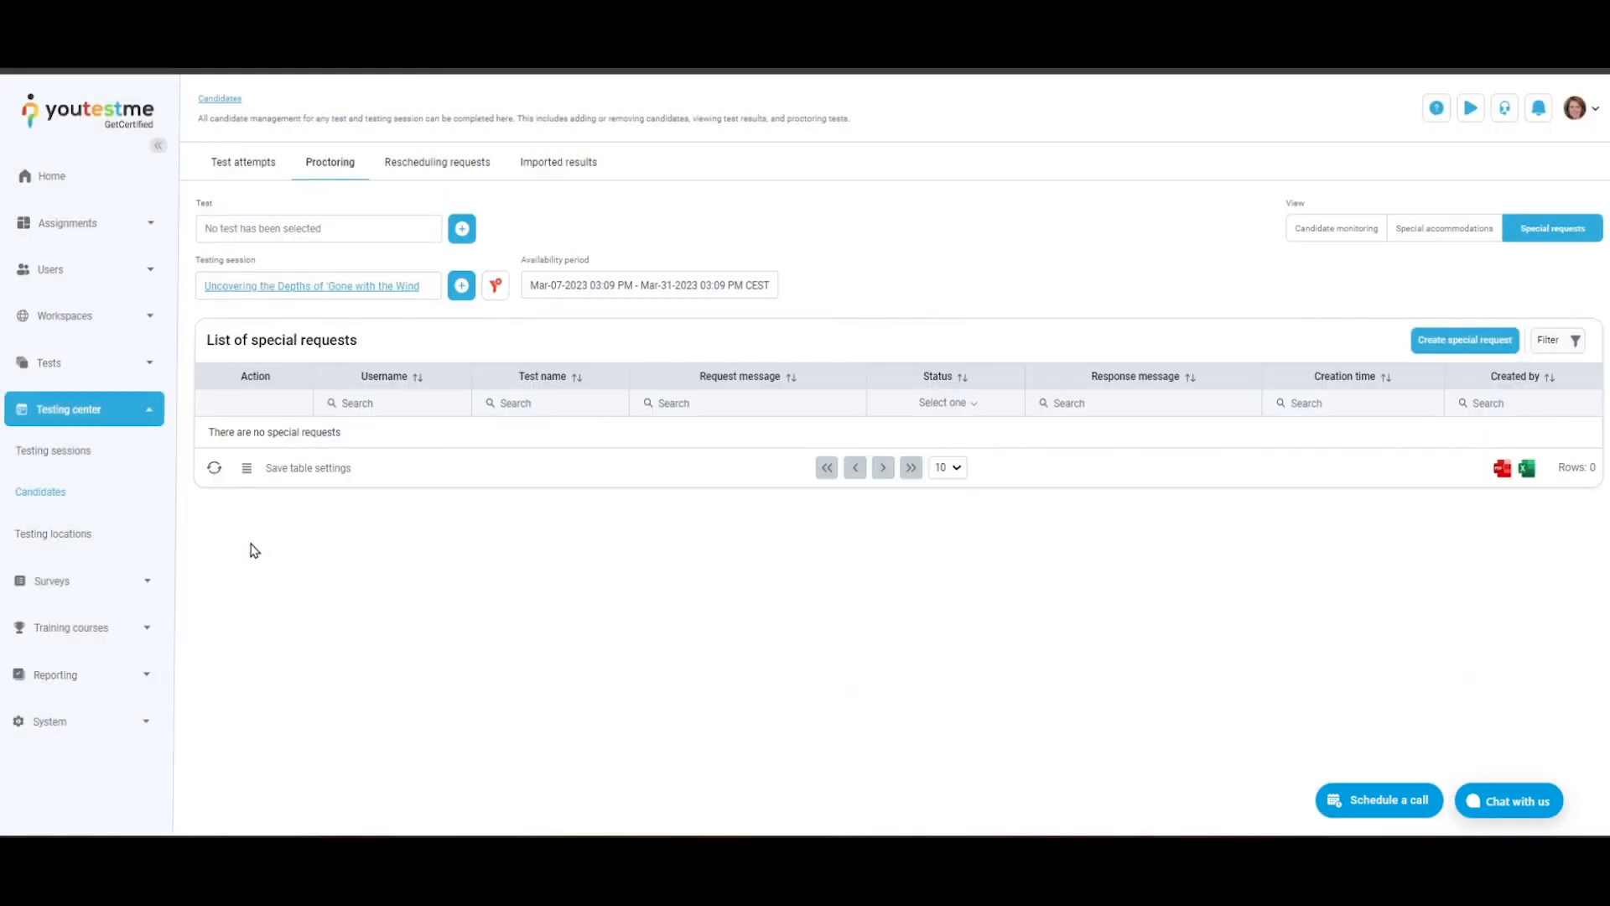
{"action": "left_click", "coordinate": [494, 288]}
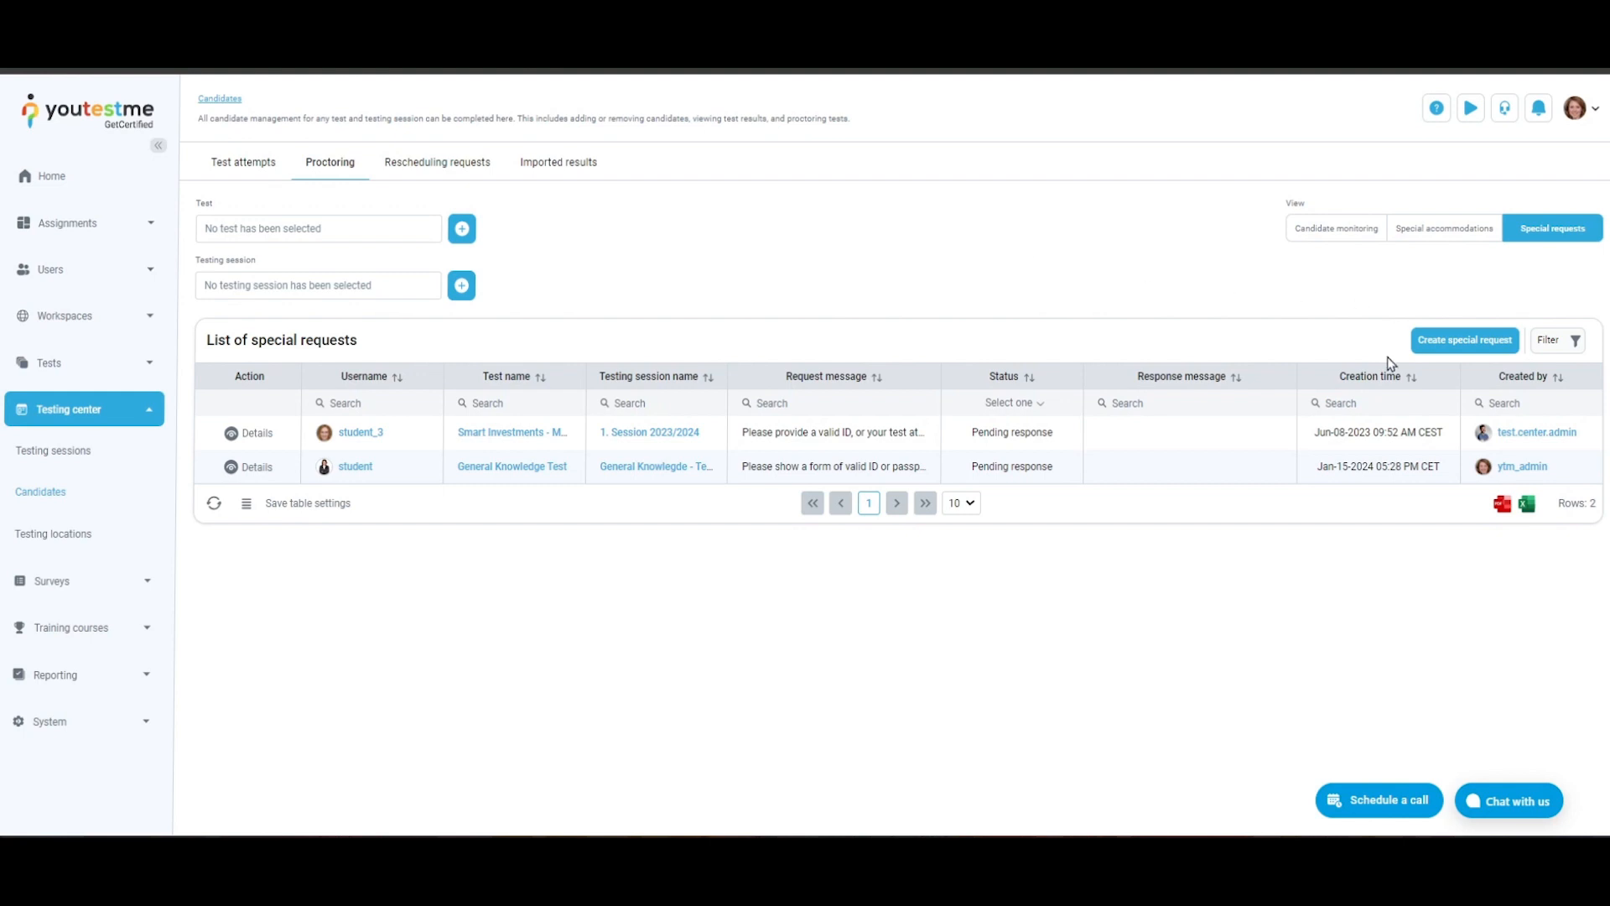
- Create a special request for a General Knowledge Test candidate reading "Please submit a valid form of ID." and send it
{"action": "left_click", "coordinate": [1505, 346]}
{"action": "left_click", "coordinate": [876, 515]}
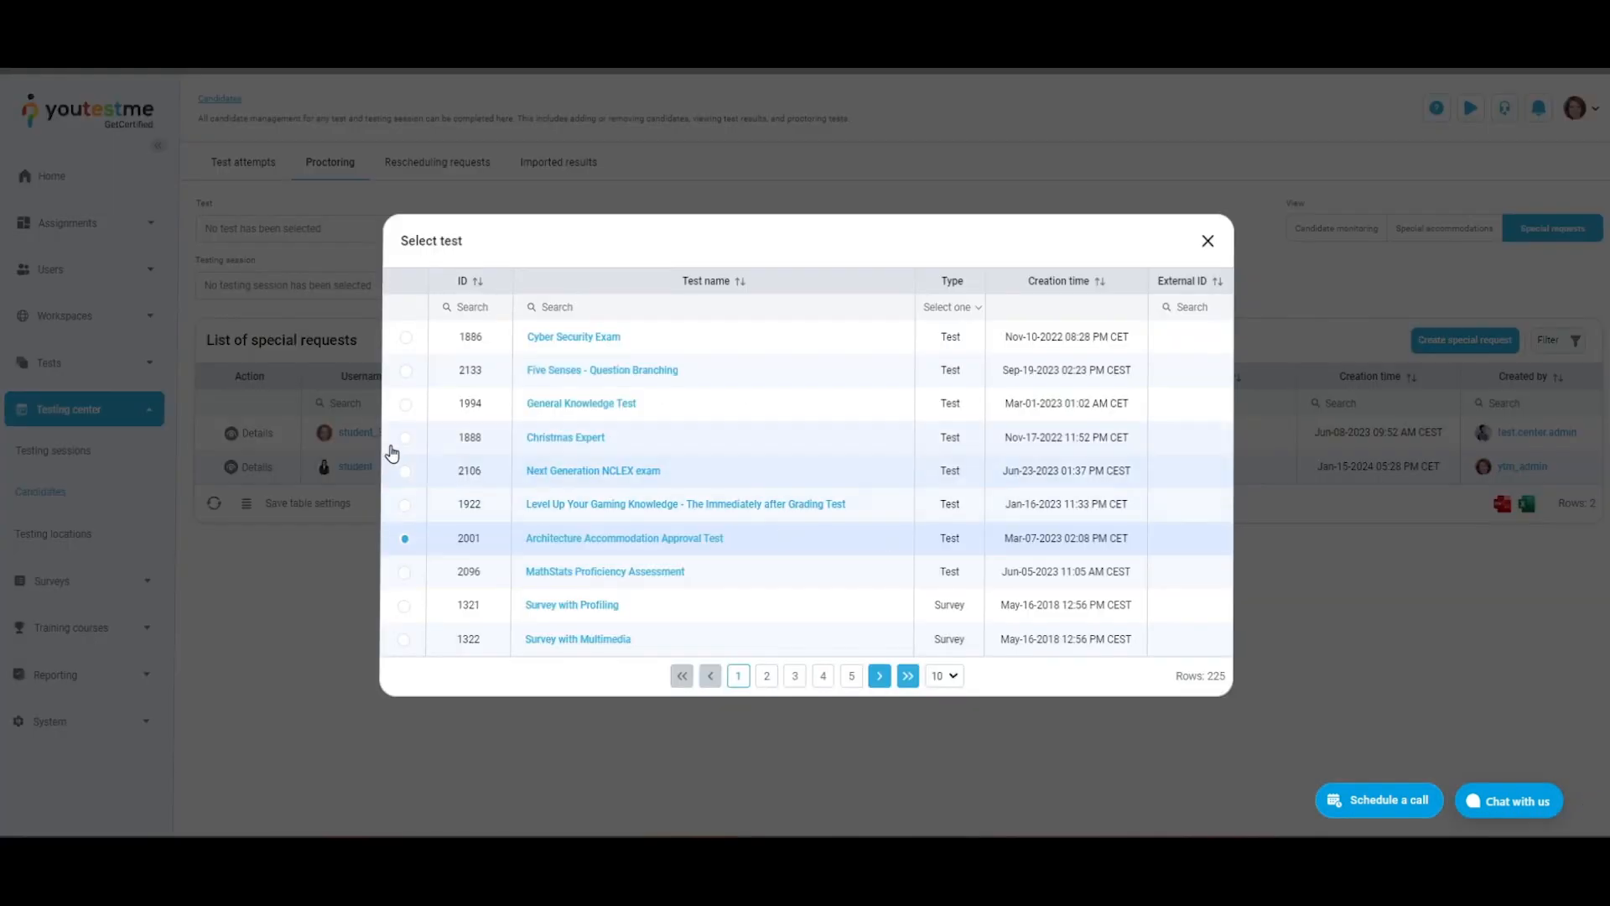
{"action": "left_click", "coordinate": [406, 445]}
{"action": "left_click", "coordinate": [337, 535]}
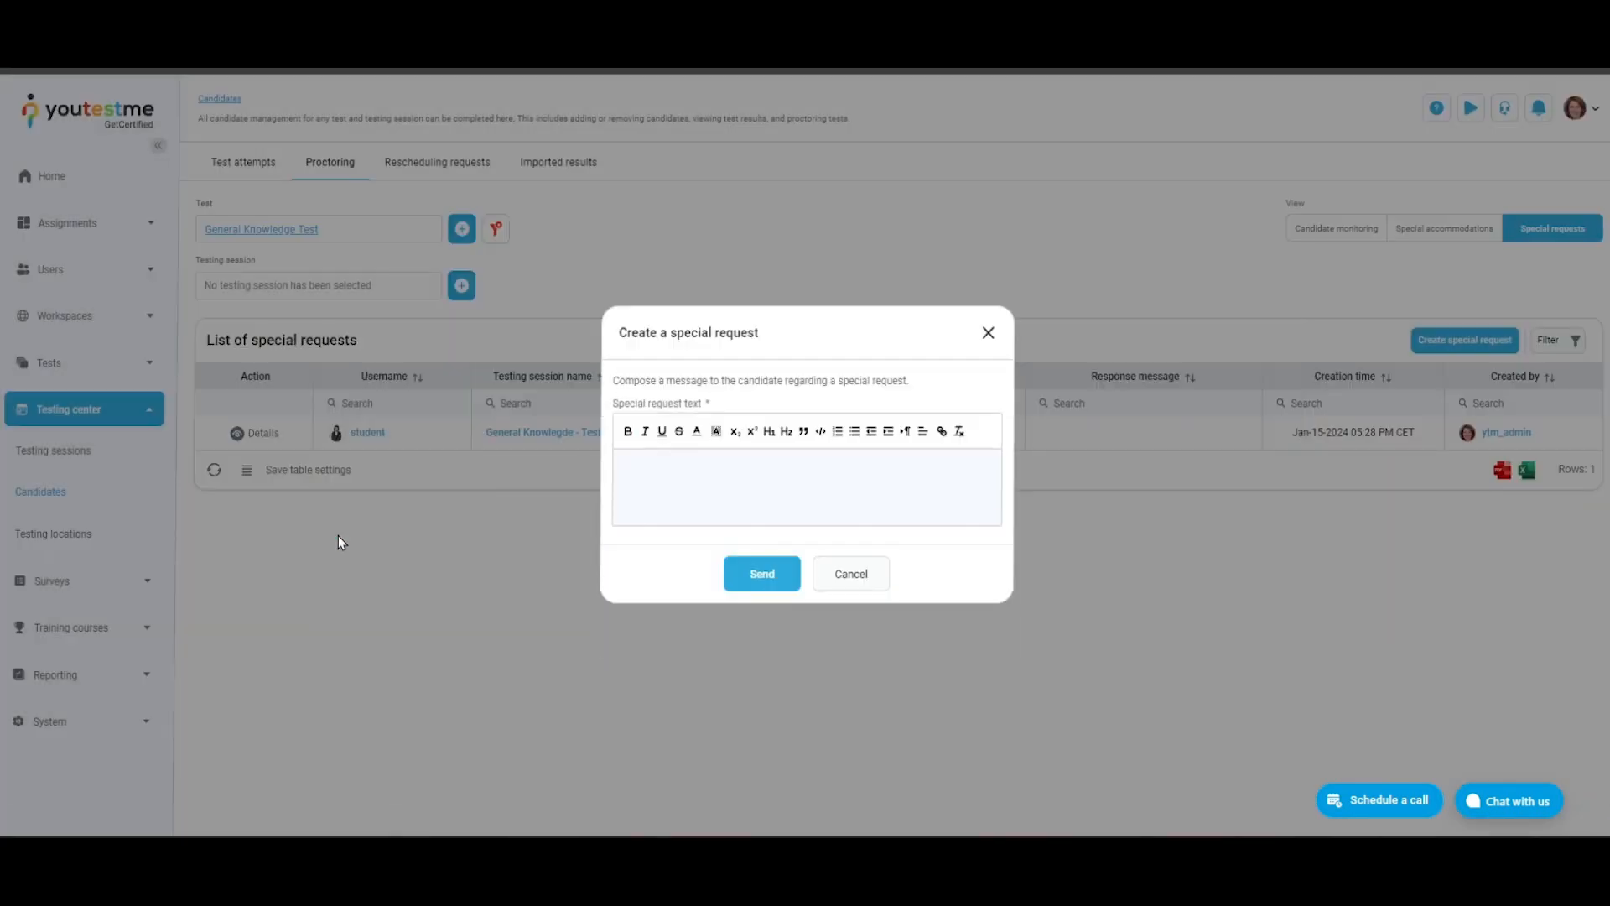
{"action": "type", "text": "Please submit a valid form of ID."}
{"action": "left_click", "coordinate": [784, 586]}
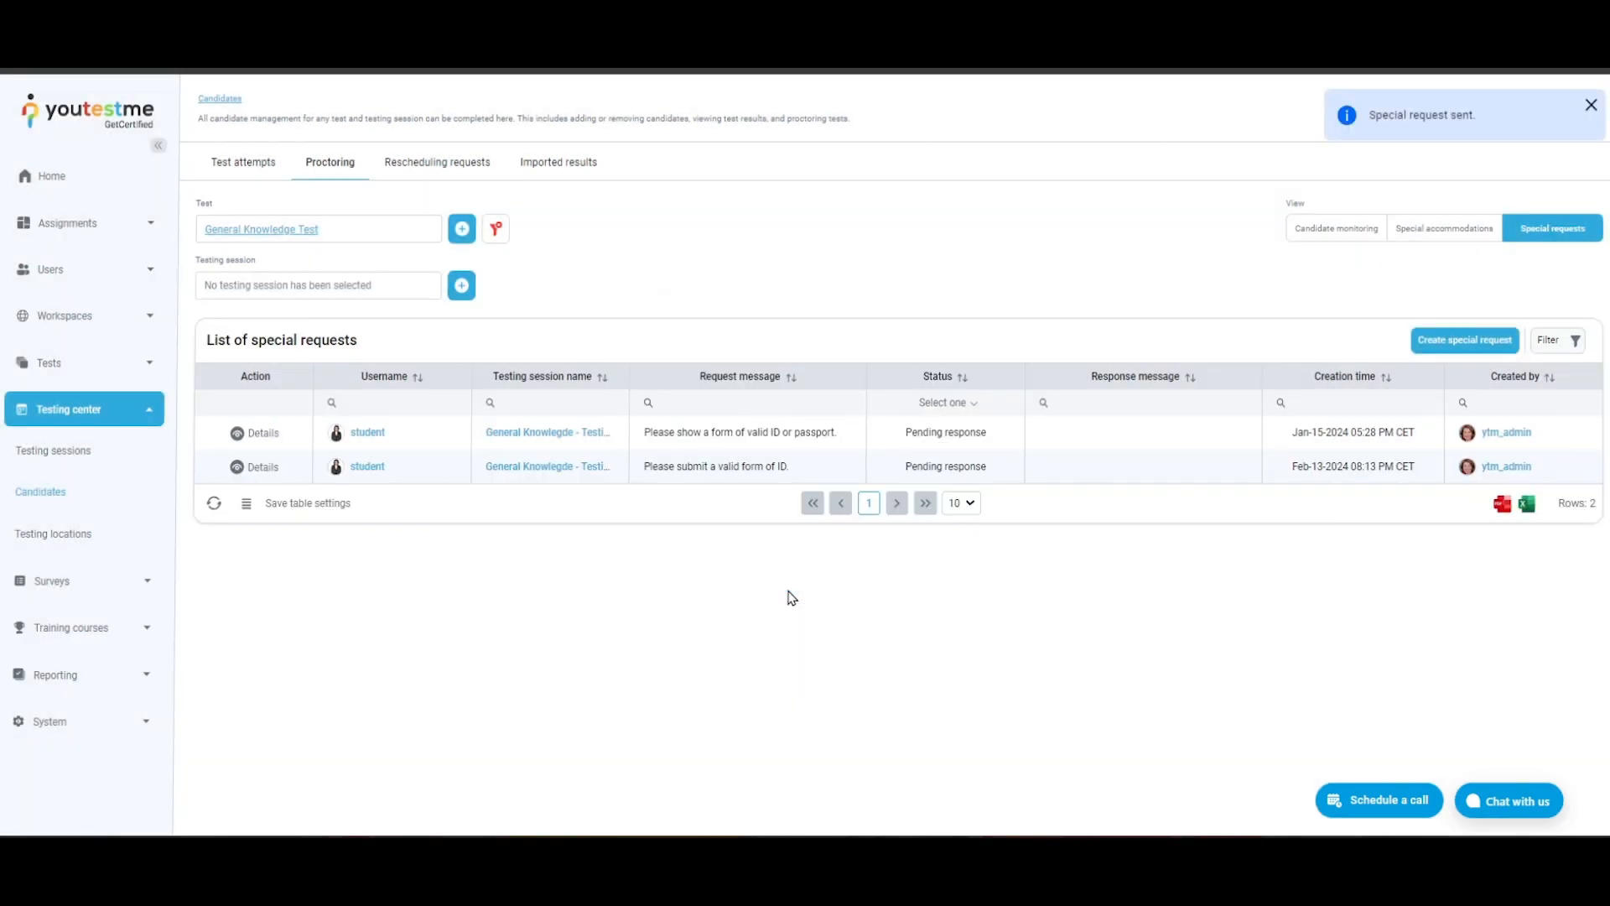
- Review the details of the "Please show a form of valid ID or passport." request, close them, and refresh the special requests list
{"action": "left_click", "coordinate": [238, 433]}
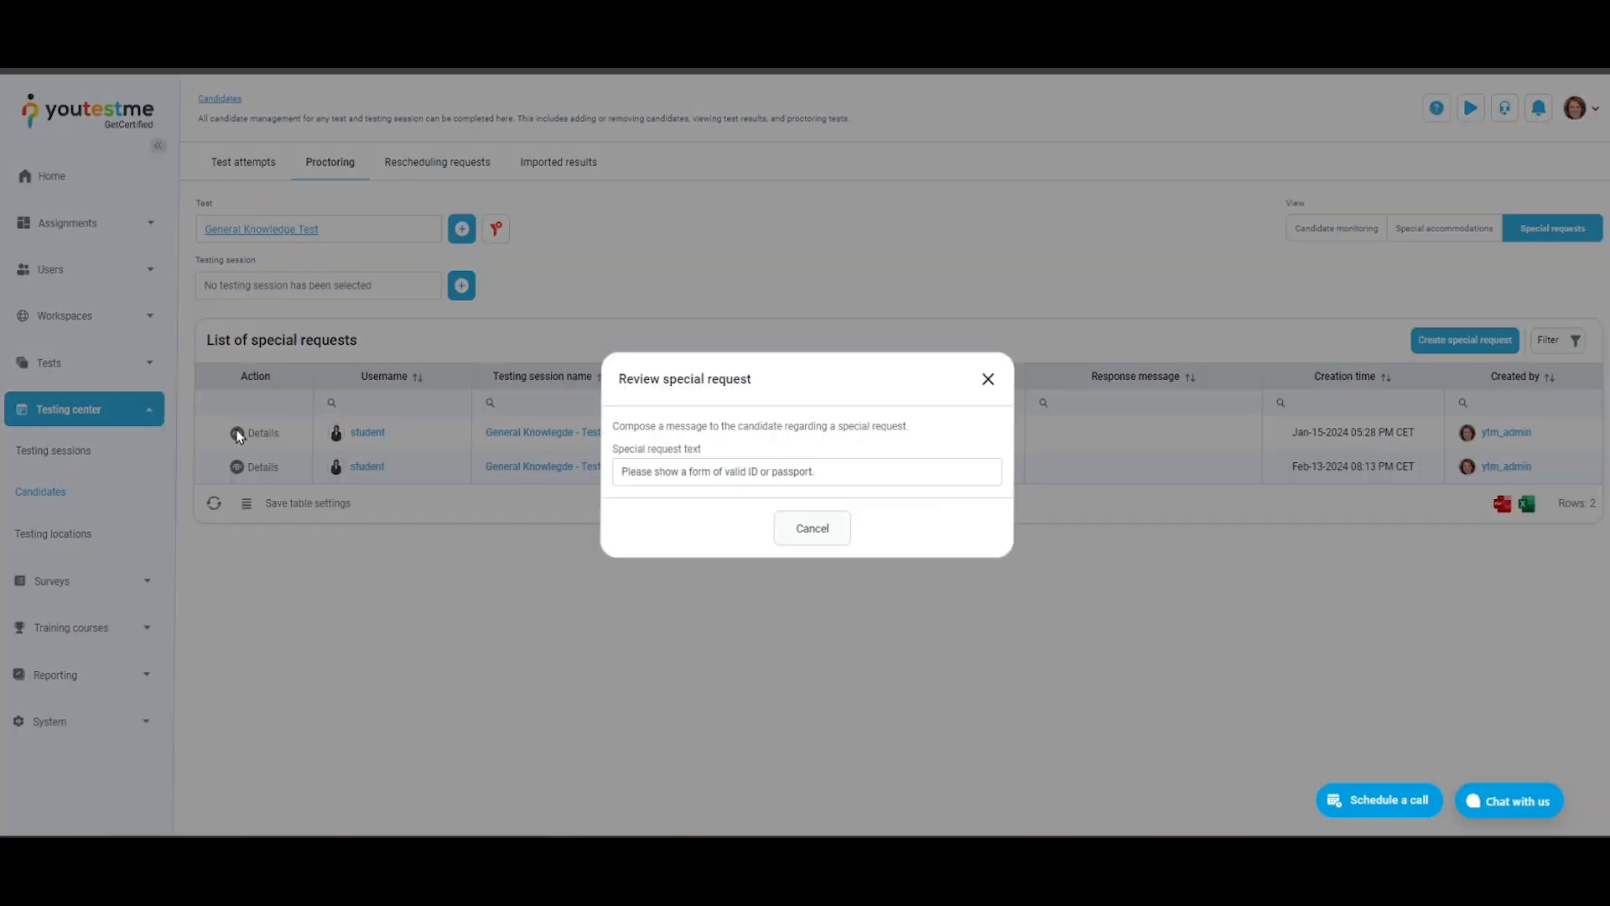
{"action": "left_click", "coordinate": [988, 381]}
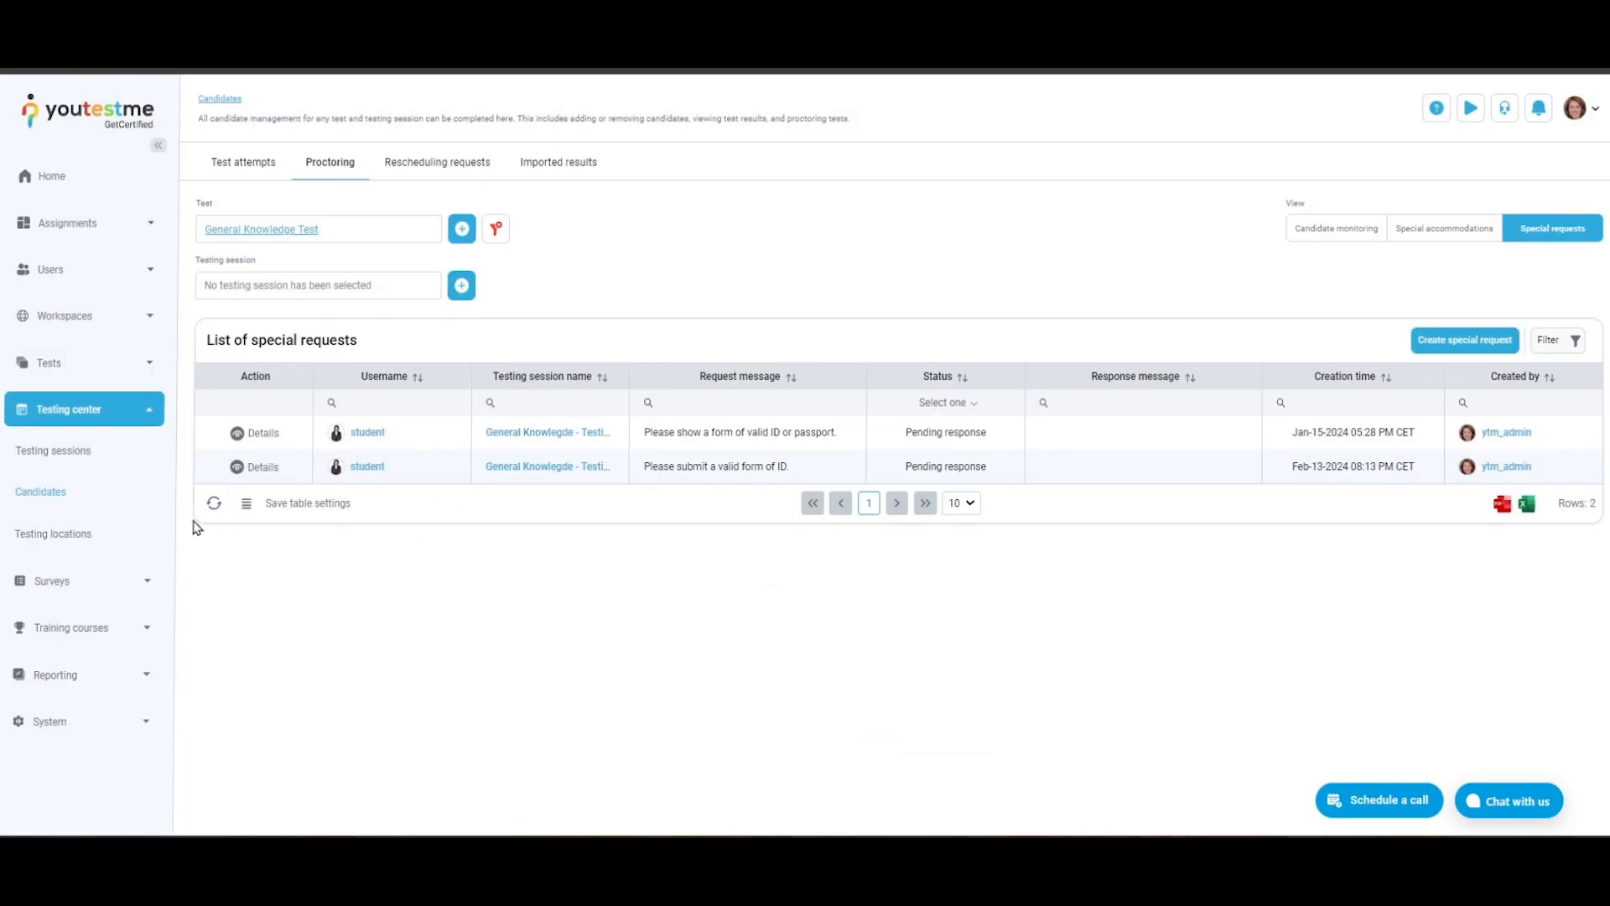
{"action": "left_click", "coordinate": [214, 503]}
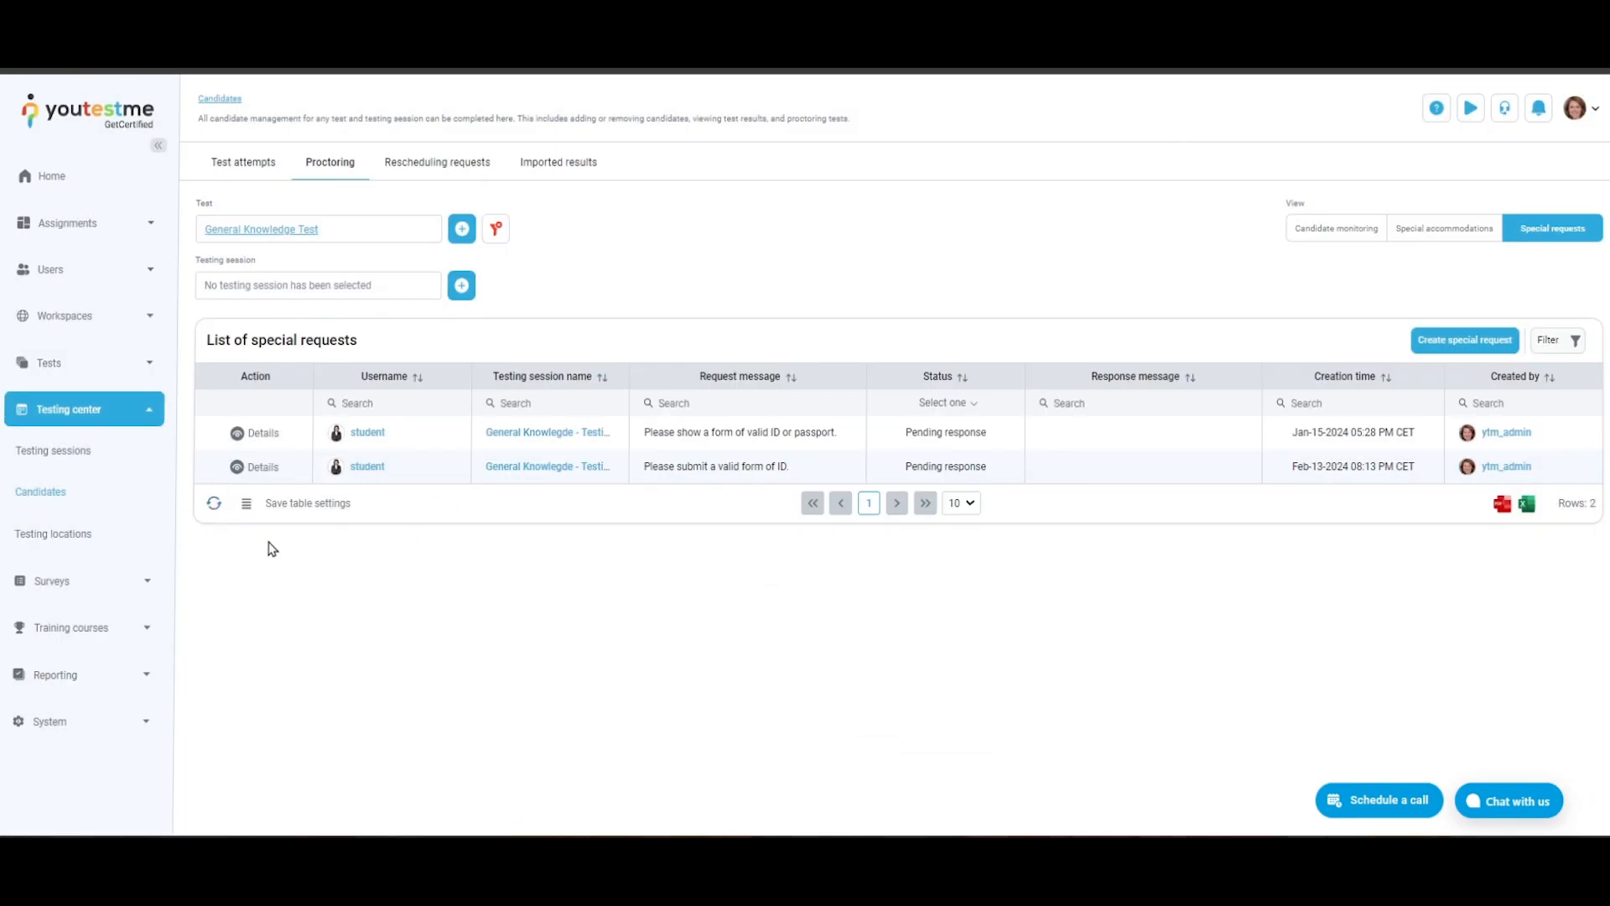
- Add the Exam type column to the special requests list and save the table settings for the user account
{"action": "left_click", "coordinate": [246, 503]}
{"action": "left_click", "coordinate": [253, 594]}
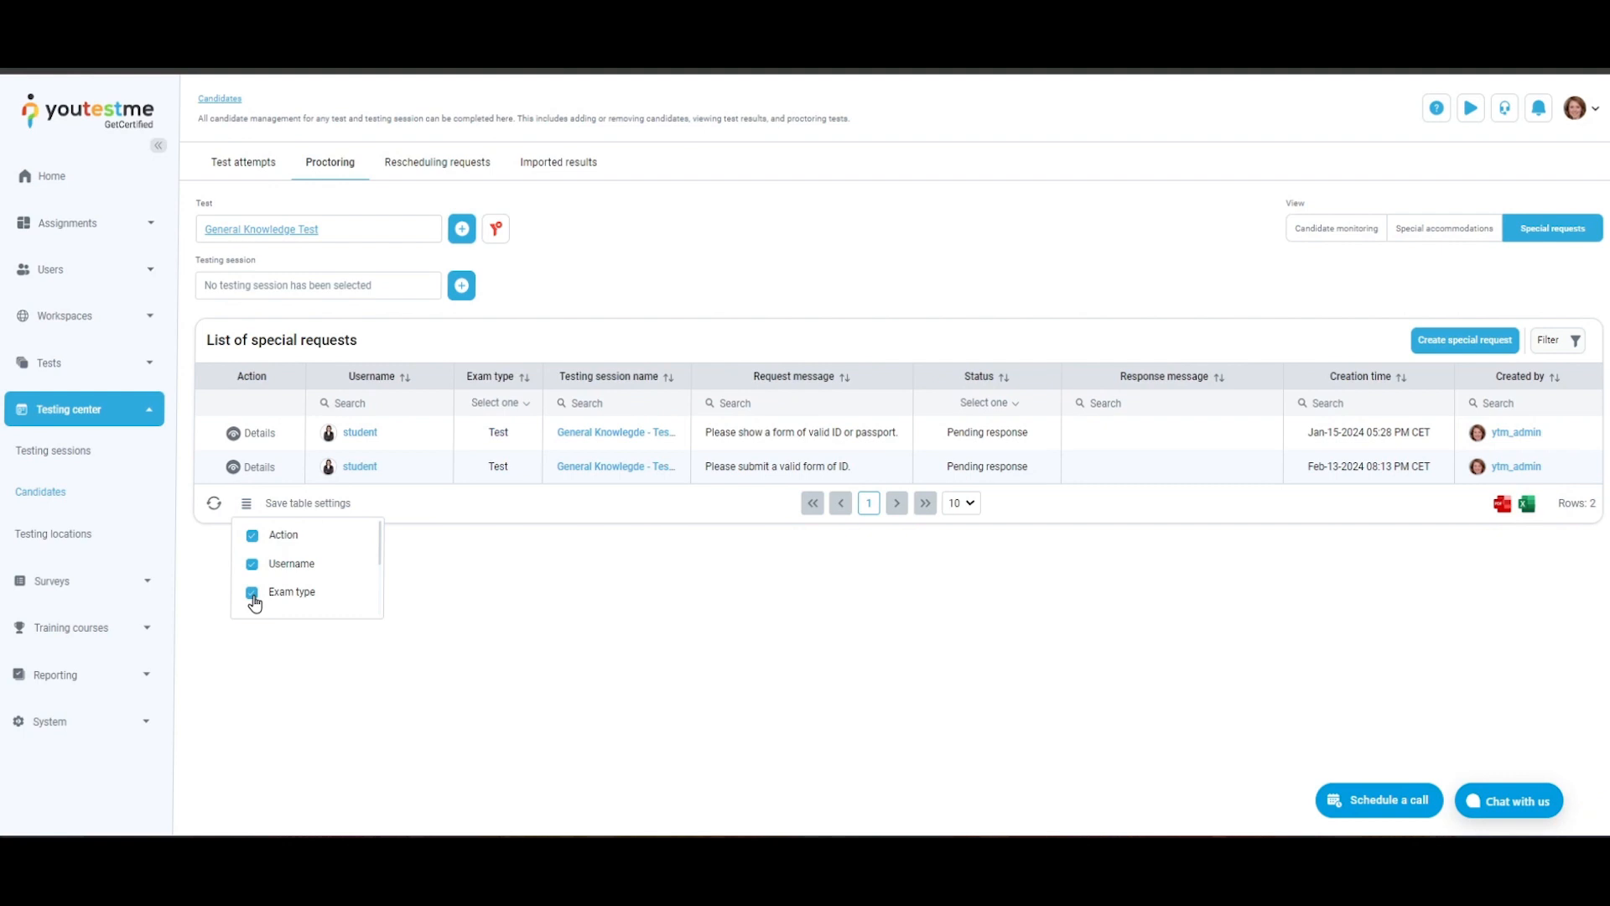
{"action": "left_click", "coordinate": [326, 507]}
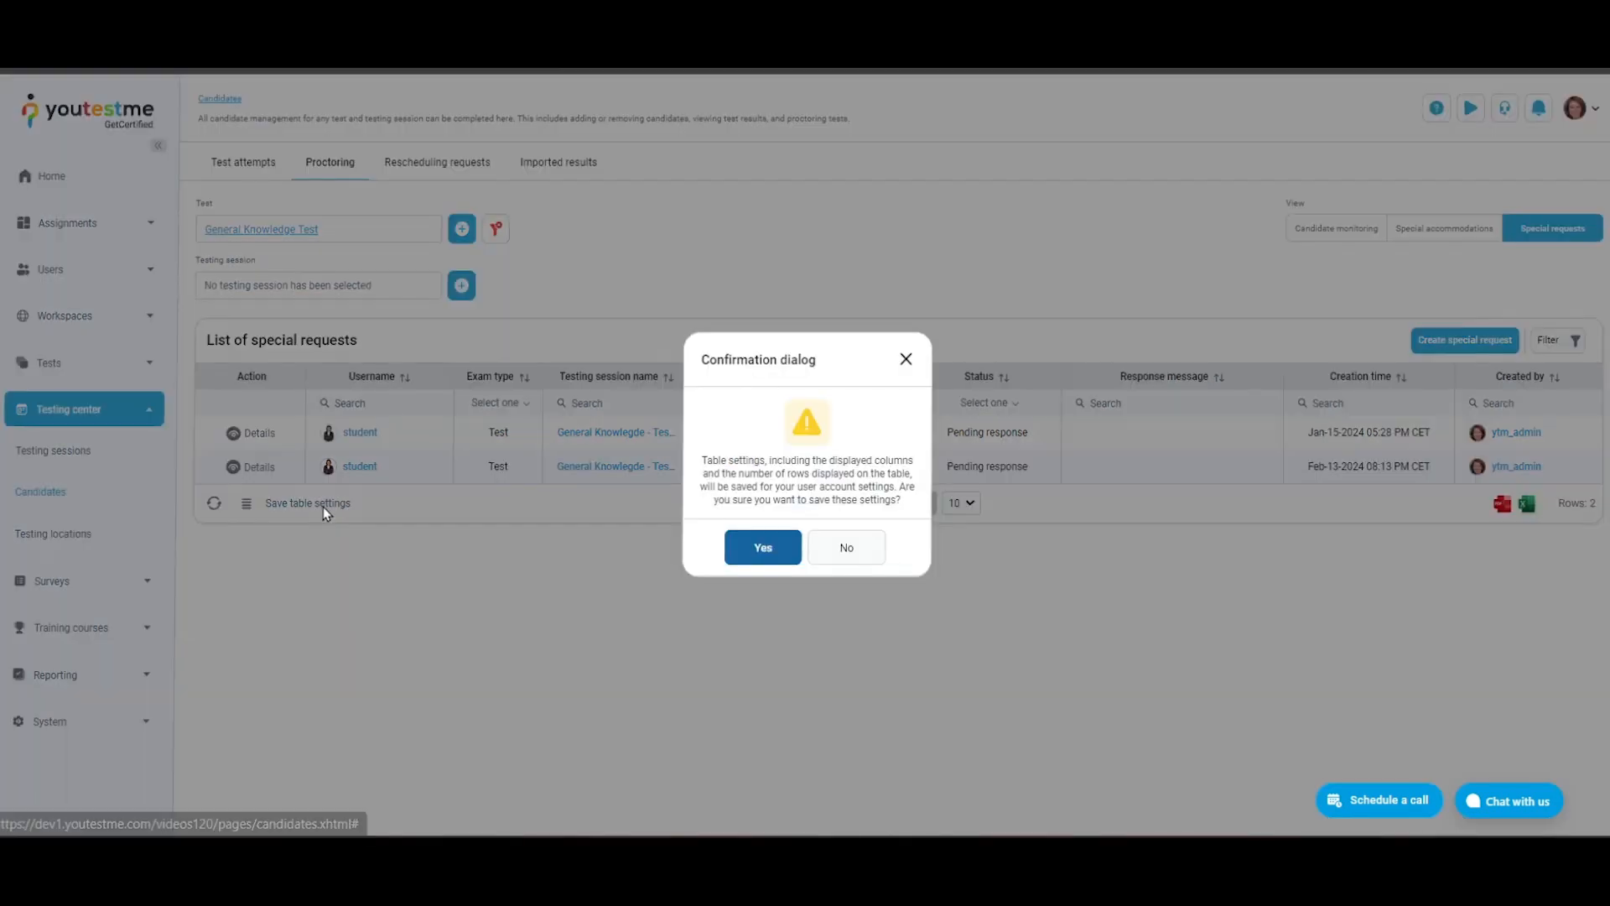
{"action": "left_click", "coordinate": [789, 558]}
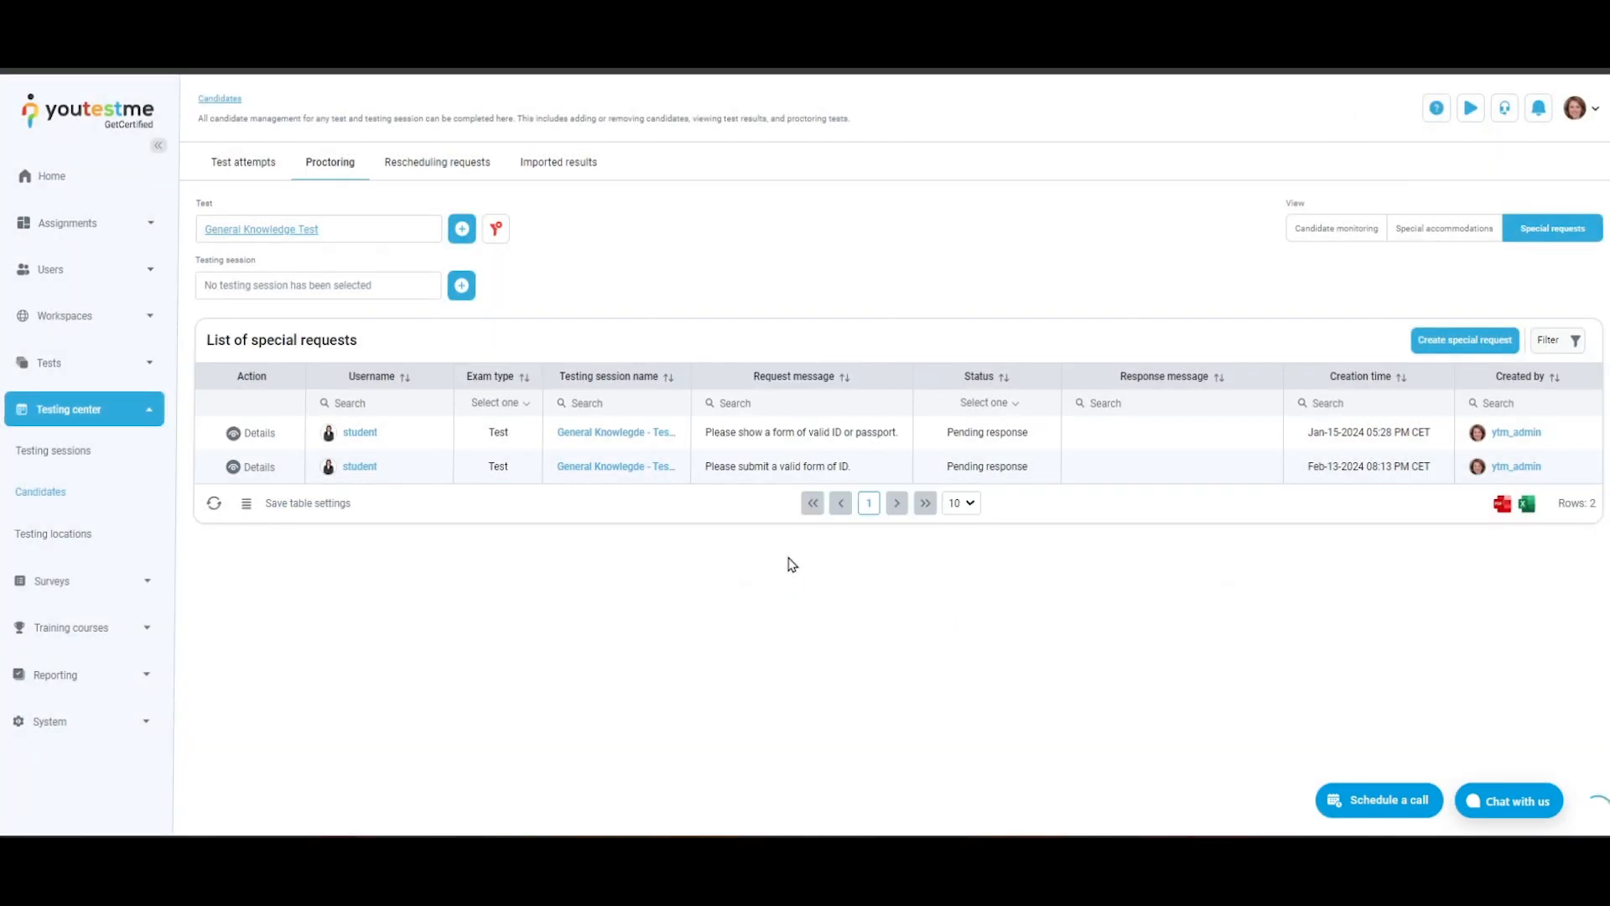